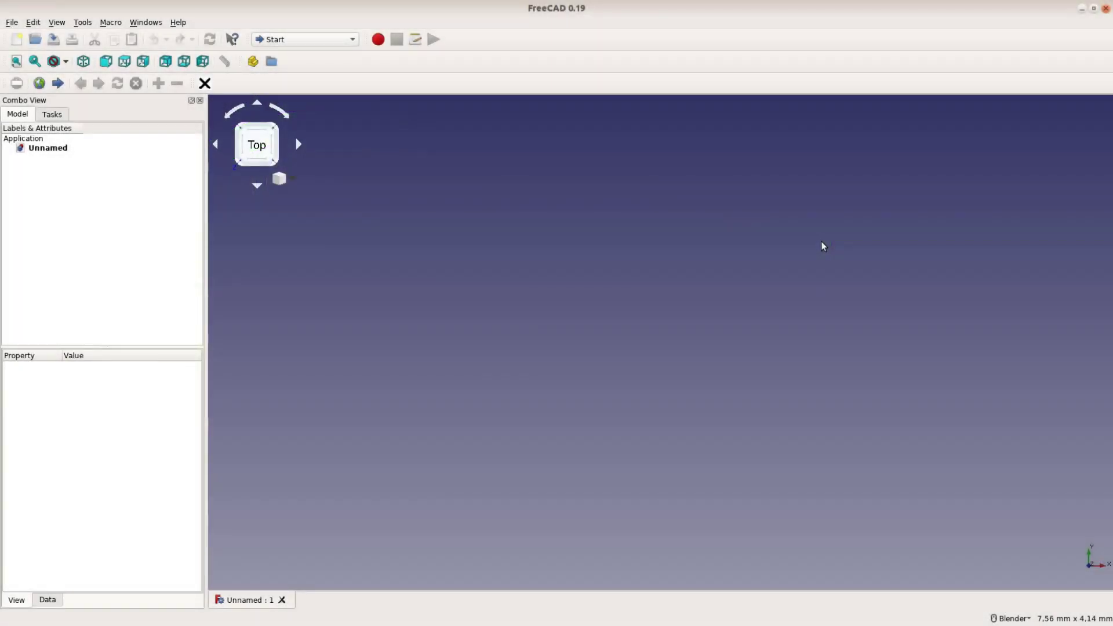
- Check the installed program version and revision details, and close the information dialog
{"action": "left_click", "coordinate": [178, 22]}
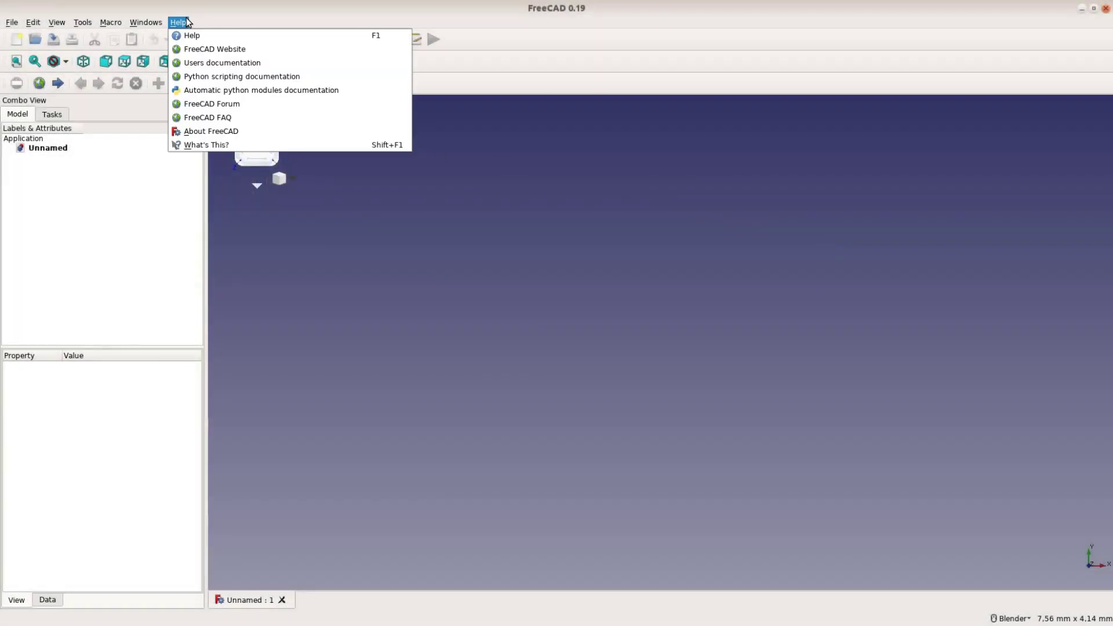
{"action": "left_click", "coordinate": [217, 131]}
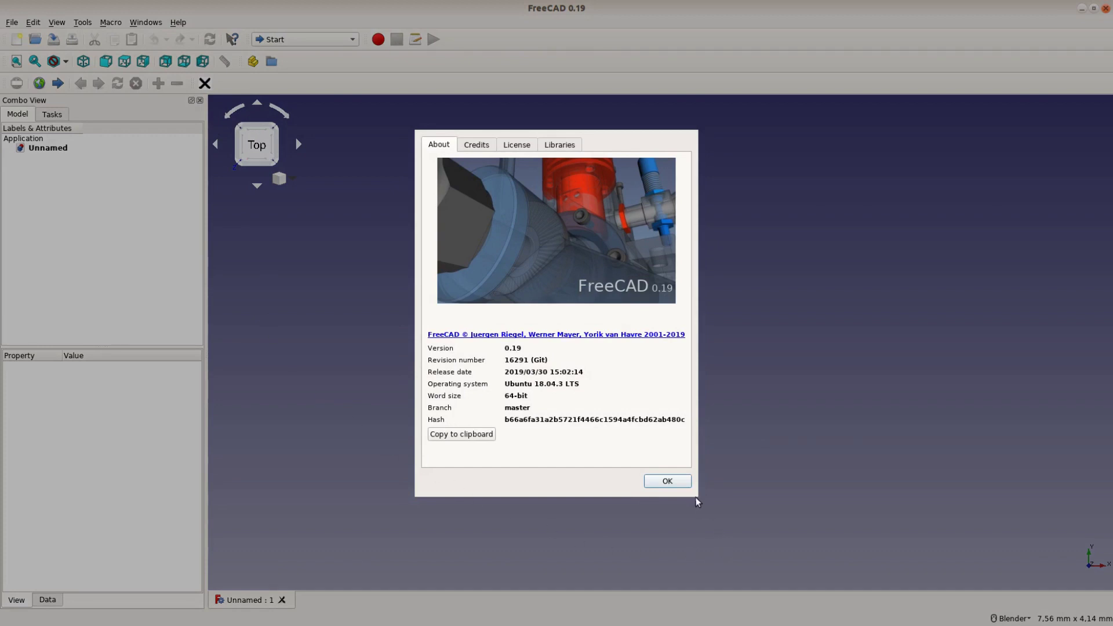
{"action": "left_click", "coordinate": [685, 484]}
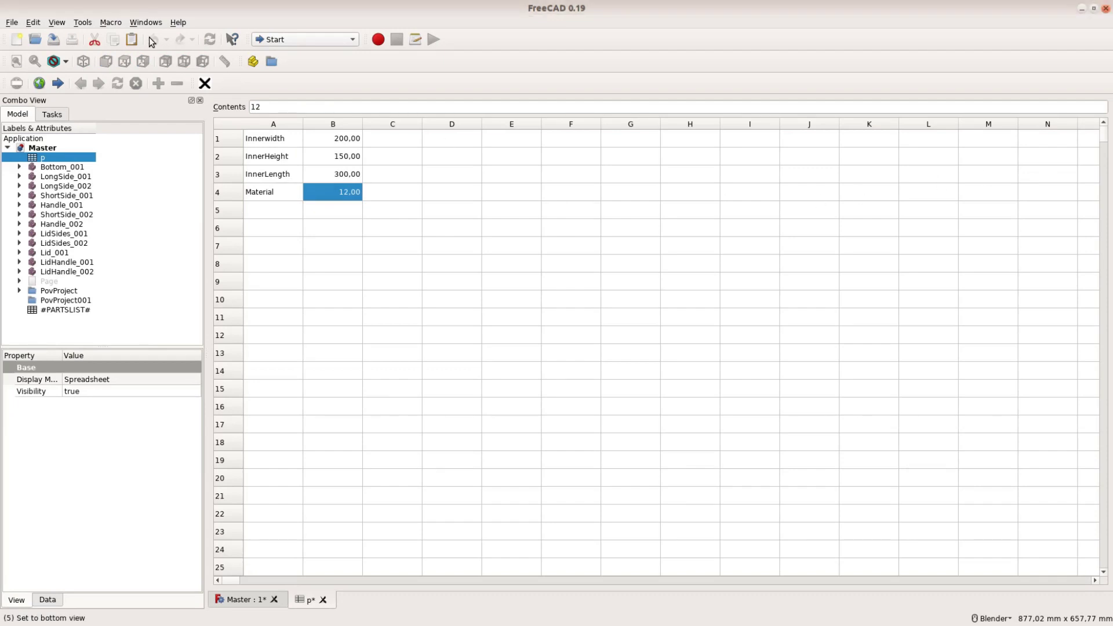
- Run the Alias_Manager.FCMacro macro to set aliases for column B, rows 1 to 4, of spreadsheet p
{"action": "left_click", "coordinate": [110, 23]}
{"action": "left_click", "coordinate": [131, 62]}
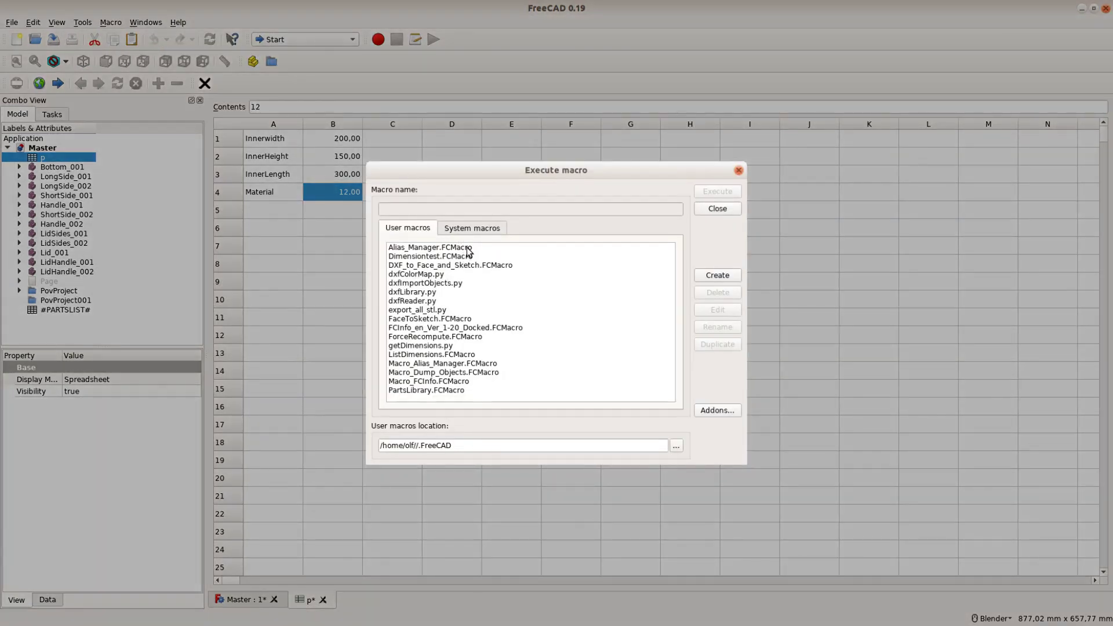
{"action": "left_click", "coordinate": [467, 248]}
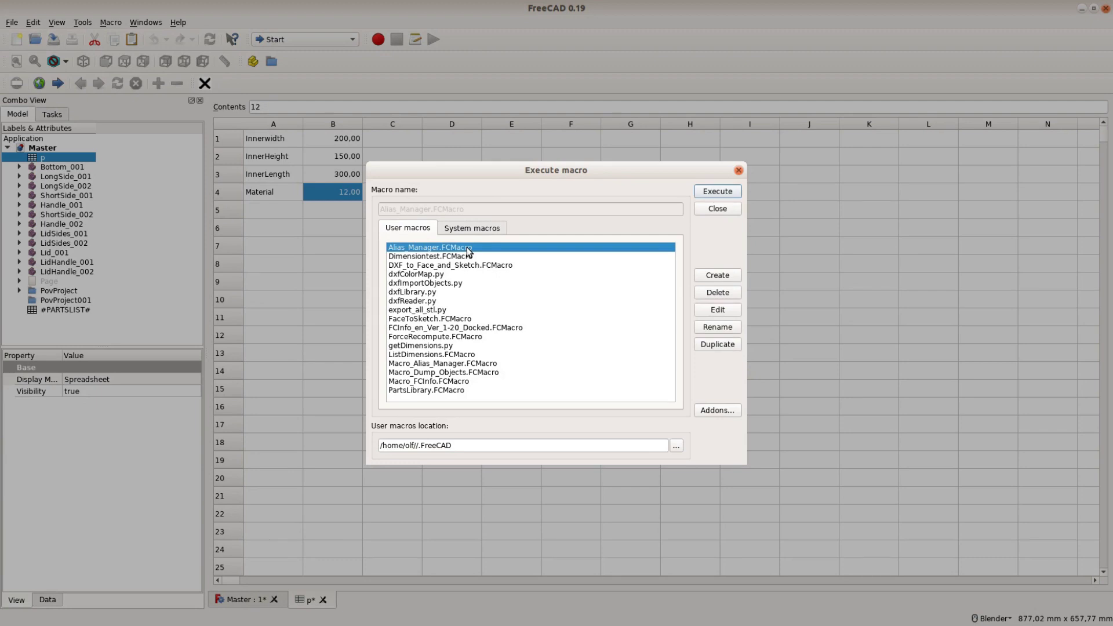
{"action": "left_click", "coordinate": [721, 194]}
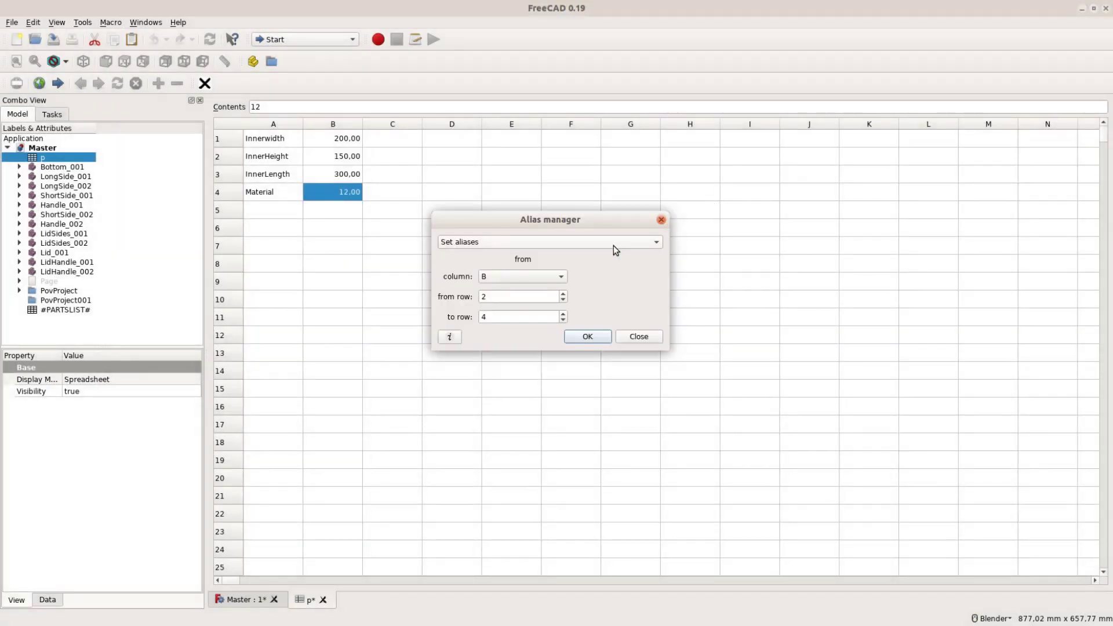
{"action": "left_click", "coordinate": [563, 294]}
{"action": "left_click", "coordinate": [564, 299]}
{"action": "left_click", "coordinate": [574, 336]}
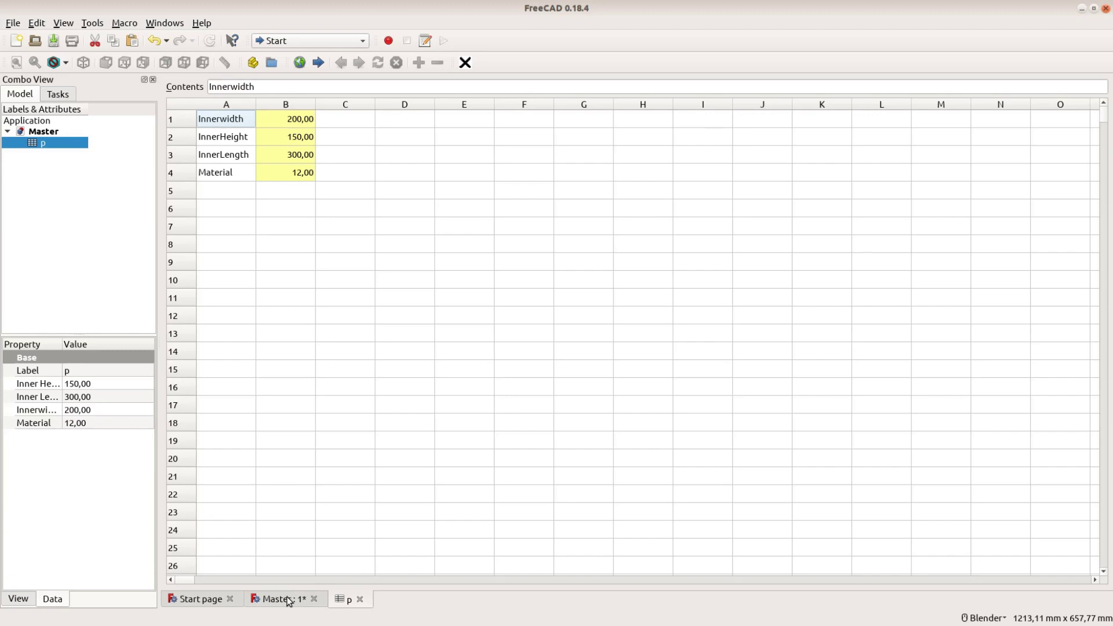
- Save the Master document as Master.FCStd in /tmp/JapanBox, replacing the existing file
{"action": "left_click", "coordinate": [288, 601]}
{"action": "left_click", "coordinate": [12, 24]}
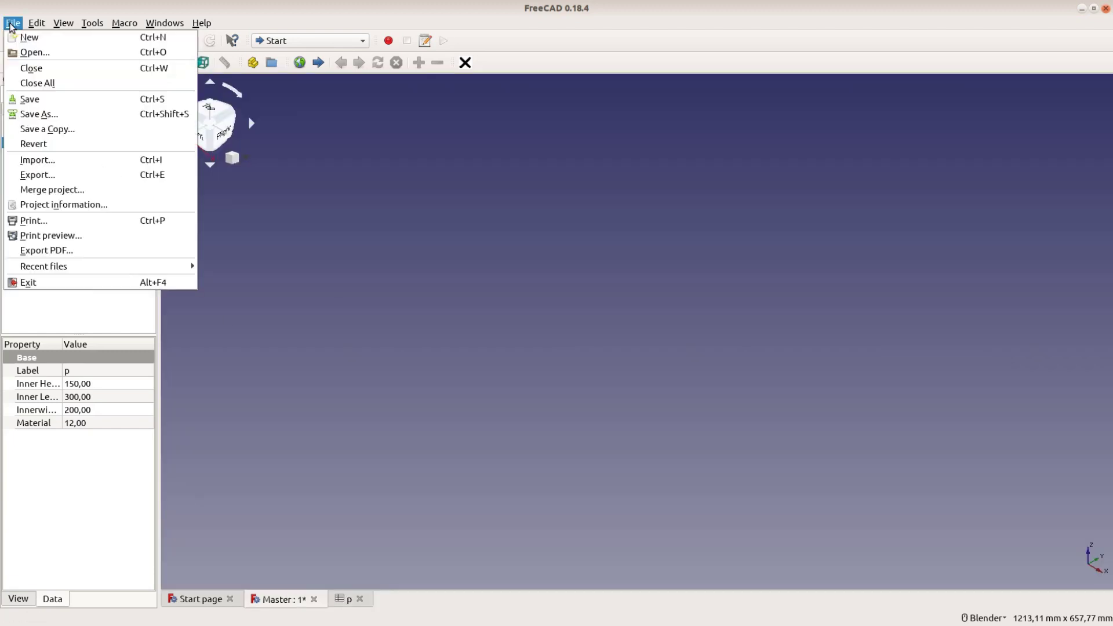
{"action": "left_click", "coordinate": [23, 114]}
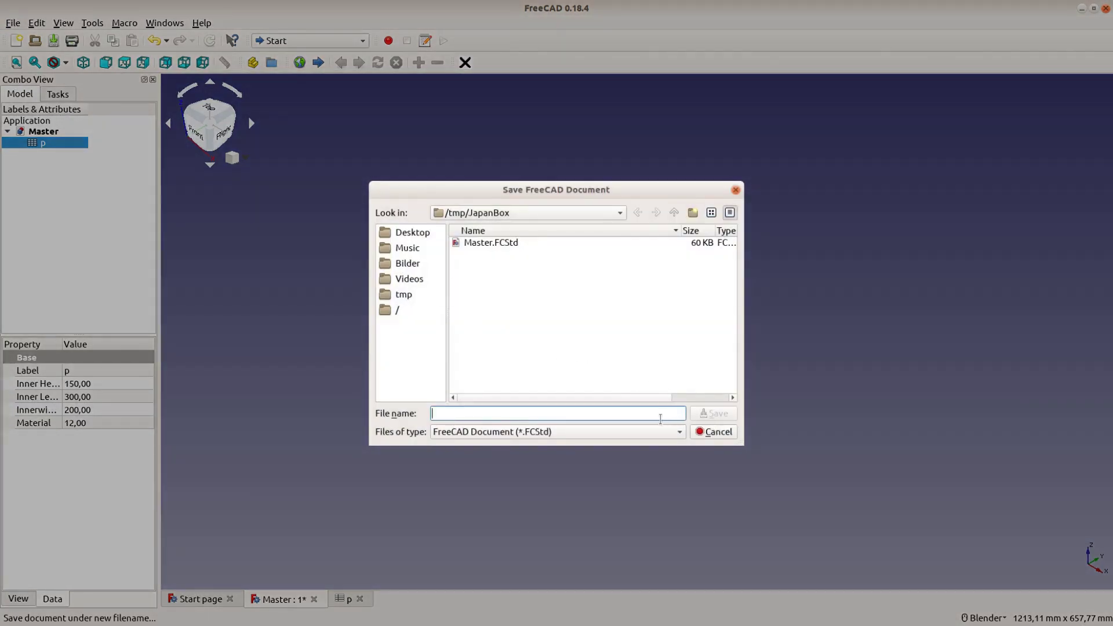
{"action": "left_click", "coordinate": [493, 243]}
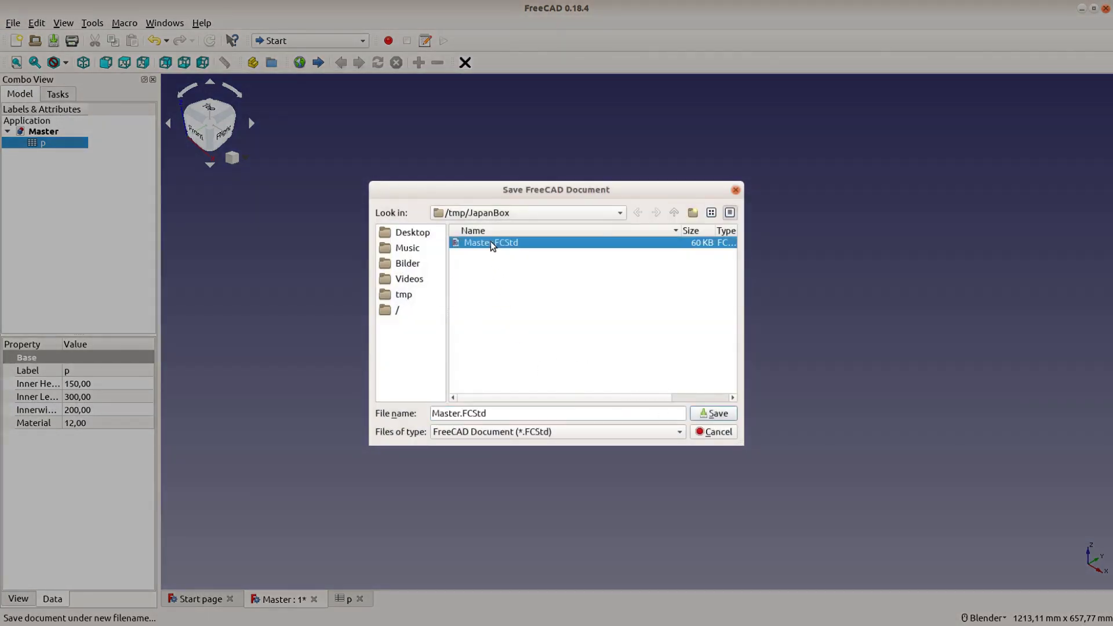
{"action": "left_click", "coordinate": [722, 413]}
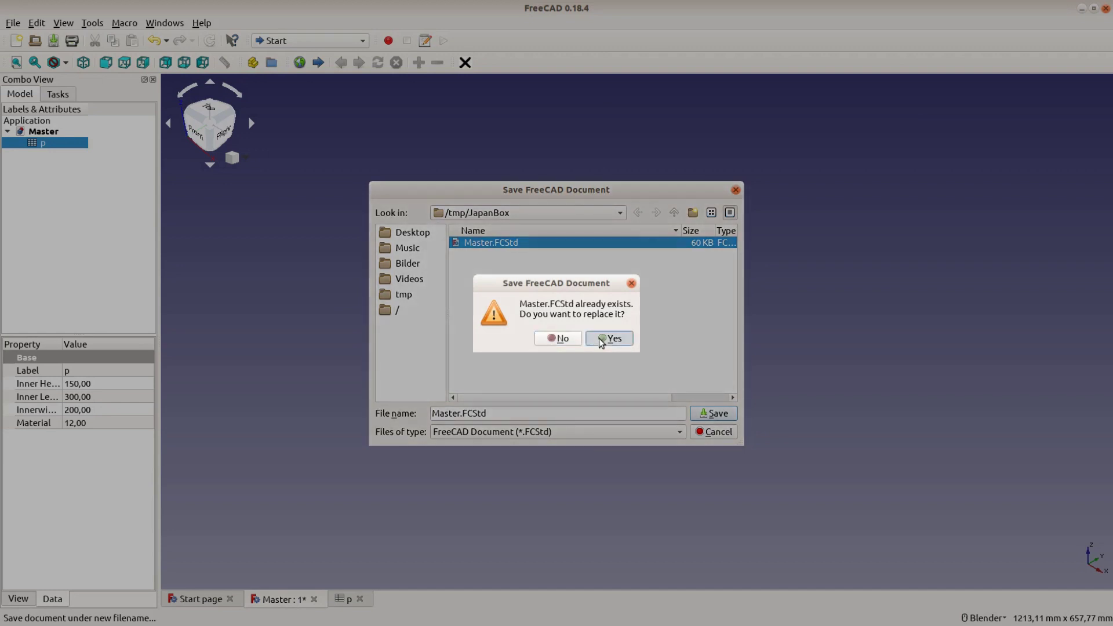
{"action": "left_click", "coordinate": [601, 342]}
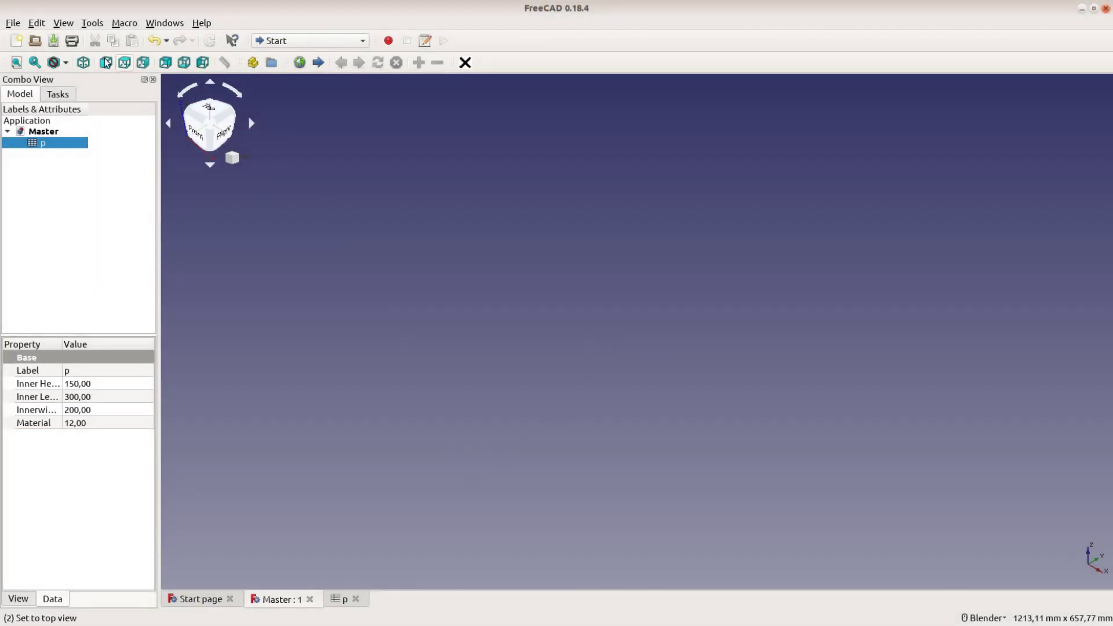
- Create a new document, switch to the Part workbench and add a cube
{"action": "left_click", "coordinate": [17, 41]}
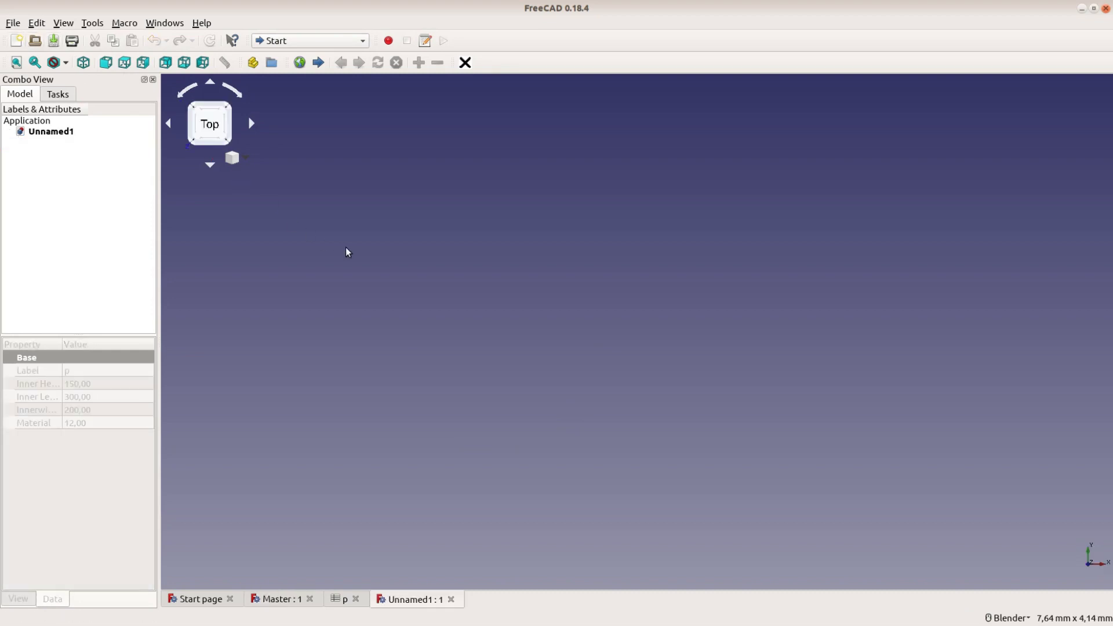
{"action": "left_click", "coordinate": [323, 42]}
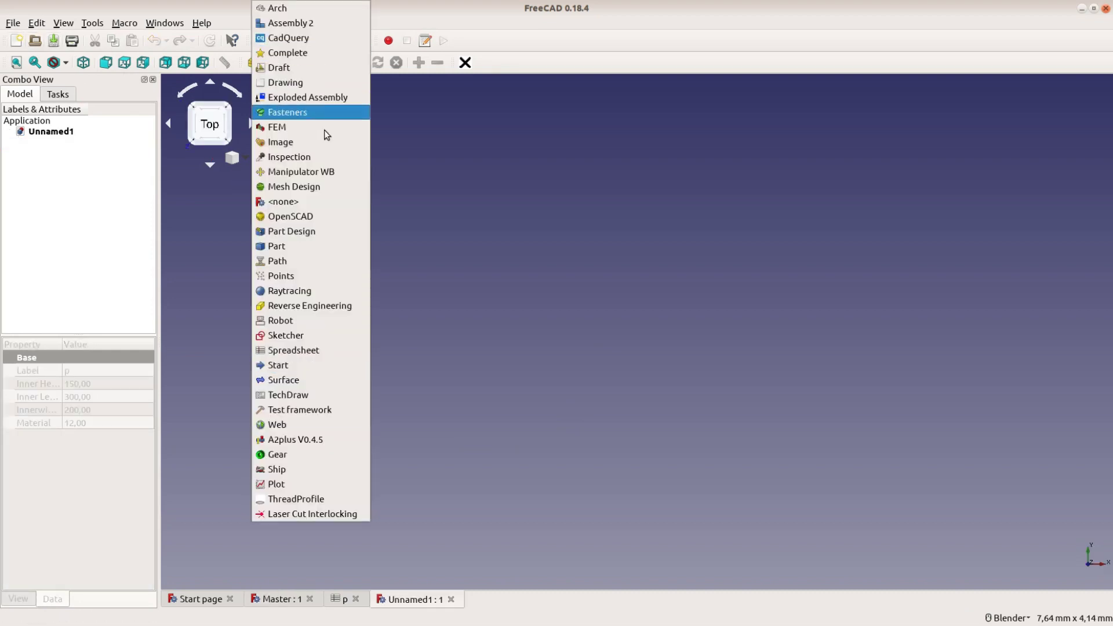
{"action": "left_click", "coordinate": [329, 248]}
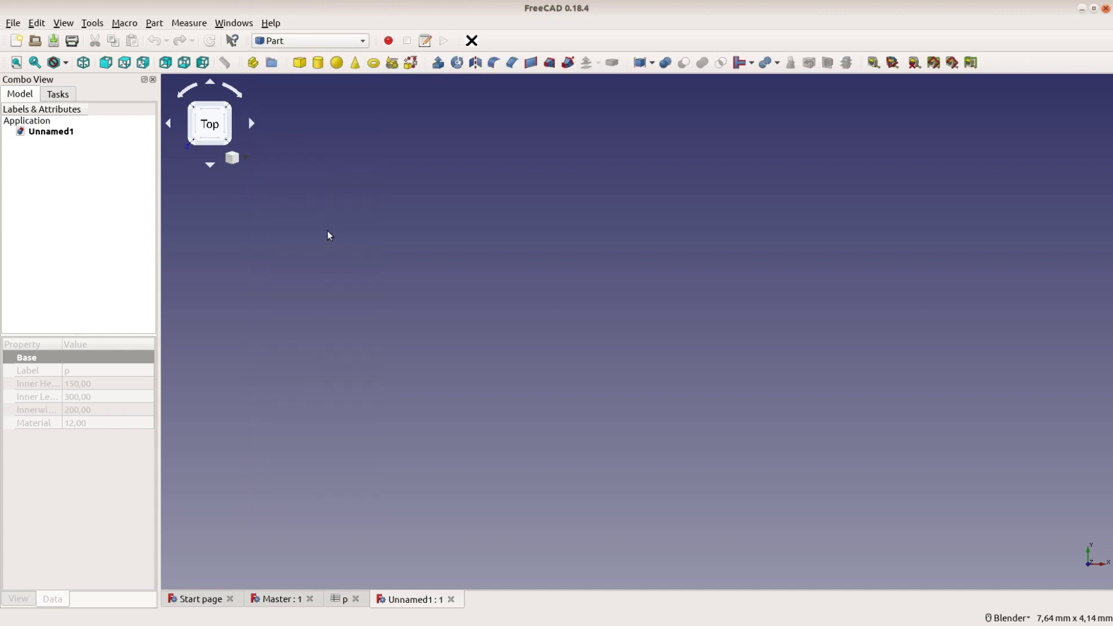
{"action": "left_click", "coordinate": [299, 63]}
{"action": "left_click", "coordinate": [47, 143]}
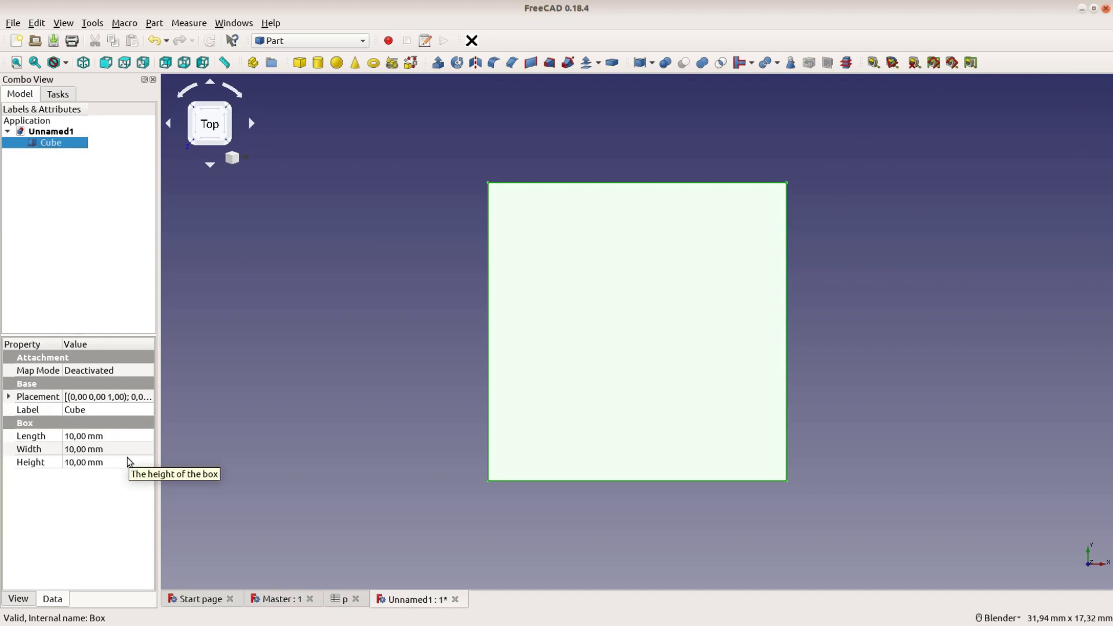
- Set the cube's length to the formula Master#p.Innerwidth + 2* Master#p.Material
{"action": "left_click", "coordinate": [120, 436]}
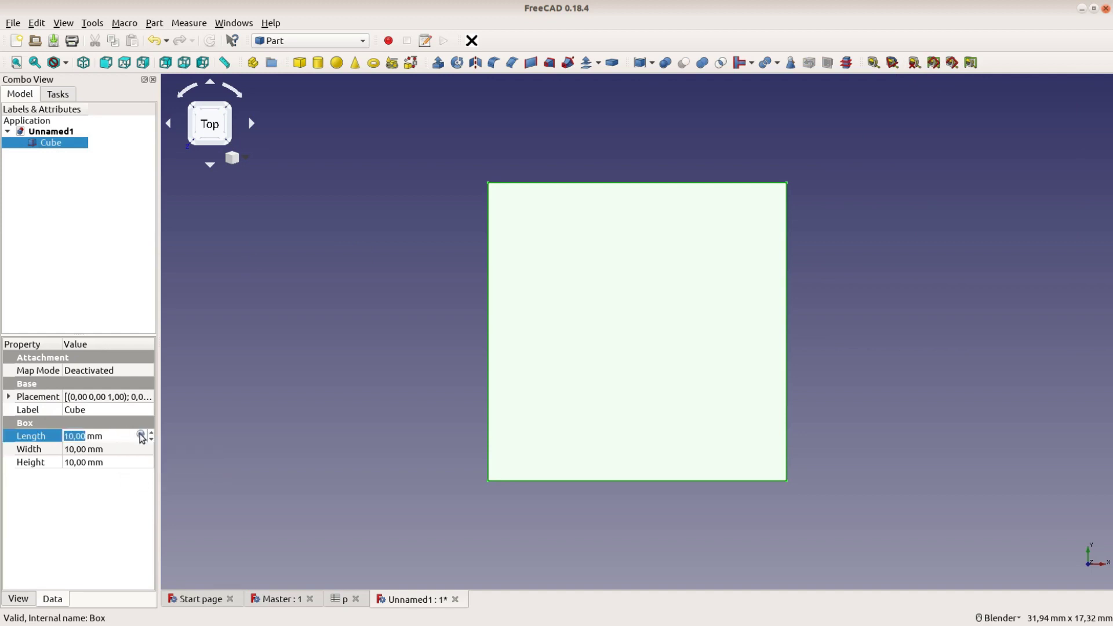
{"action": "left_click", "coordinate": [141, 436]}
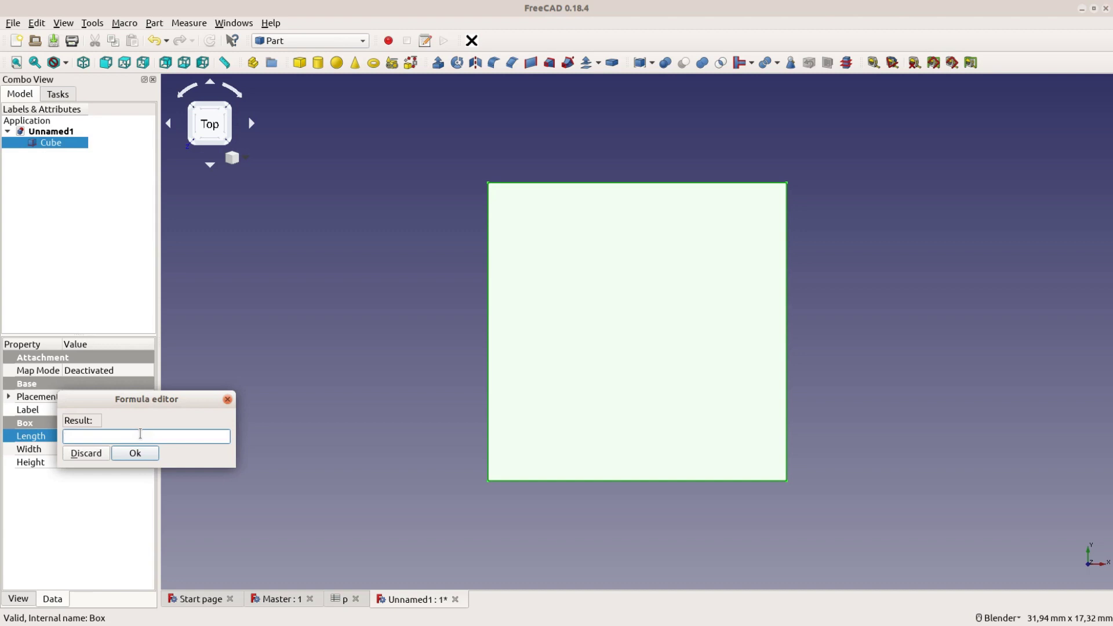
{"action": "type", "text": "Master"}
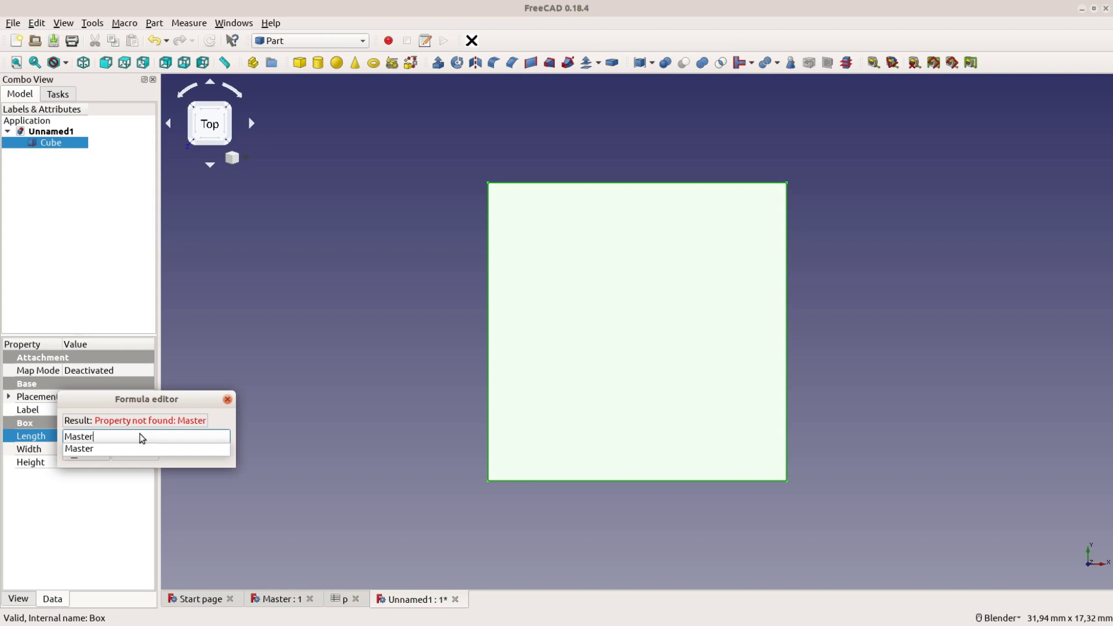
{"action": "type", "text": "#p."}
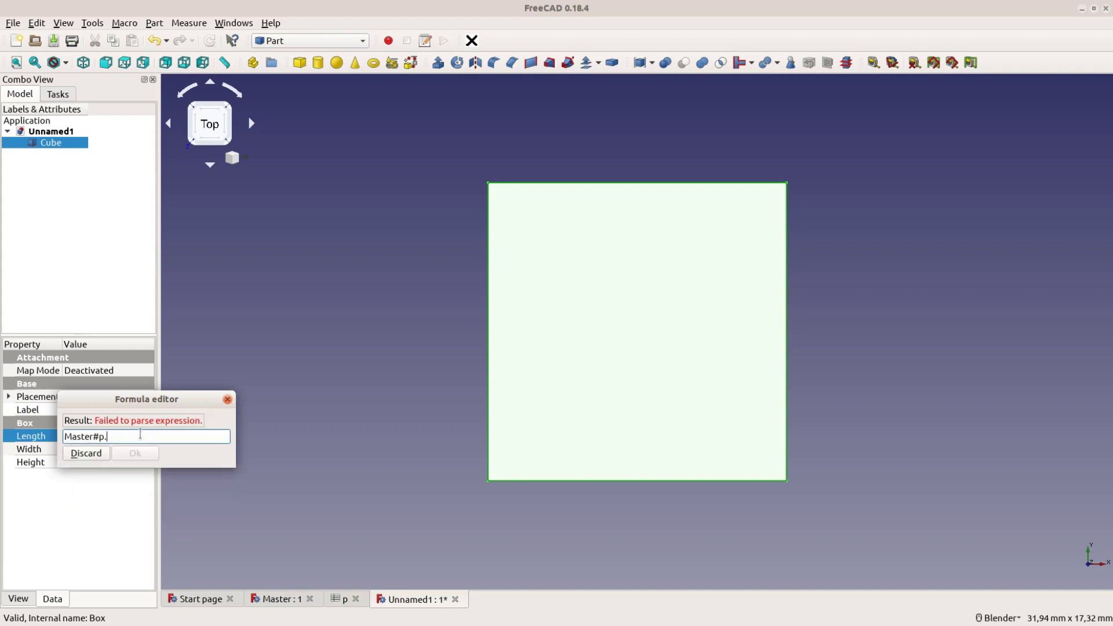
{"action": "type", "text": "Inn"}
{"action": "type", "text": "erwidth"}
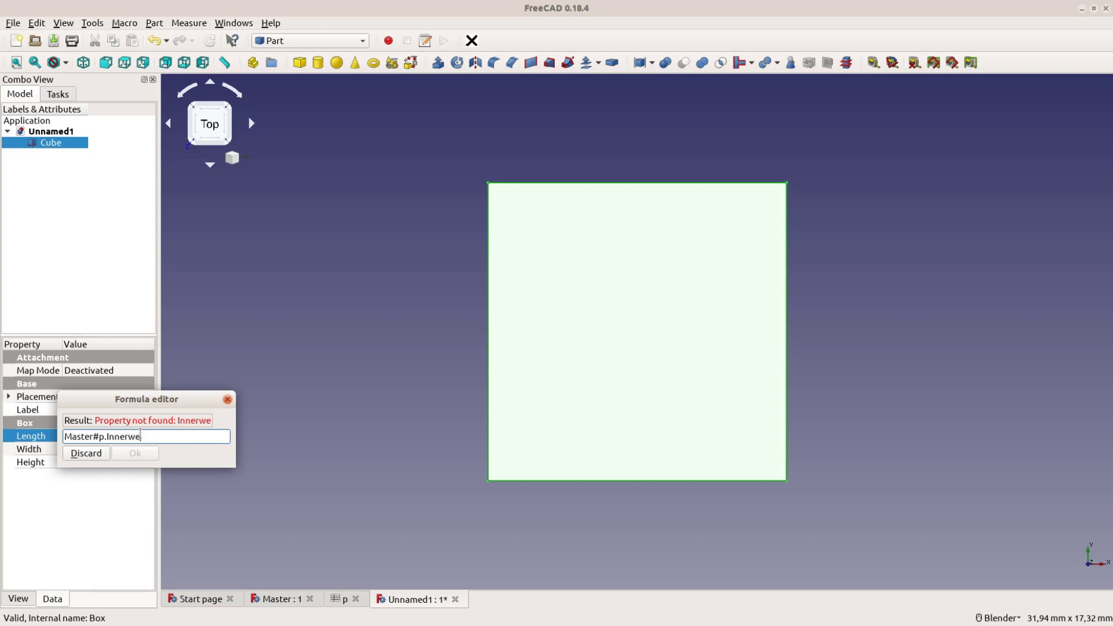
{"action": "key", "text": "BackSpace"}
{"action": "key", "text": "BackSpace"}
{"action": "key", "text": "BackSpace"}
{"action": "key", "text": "BackSpace"}
{"action": "type", "text": "itdh"}
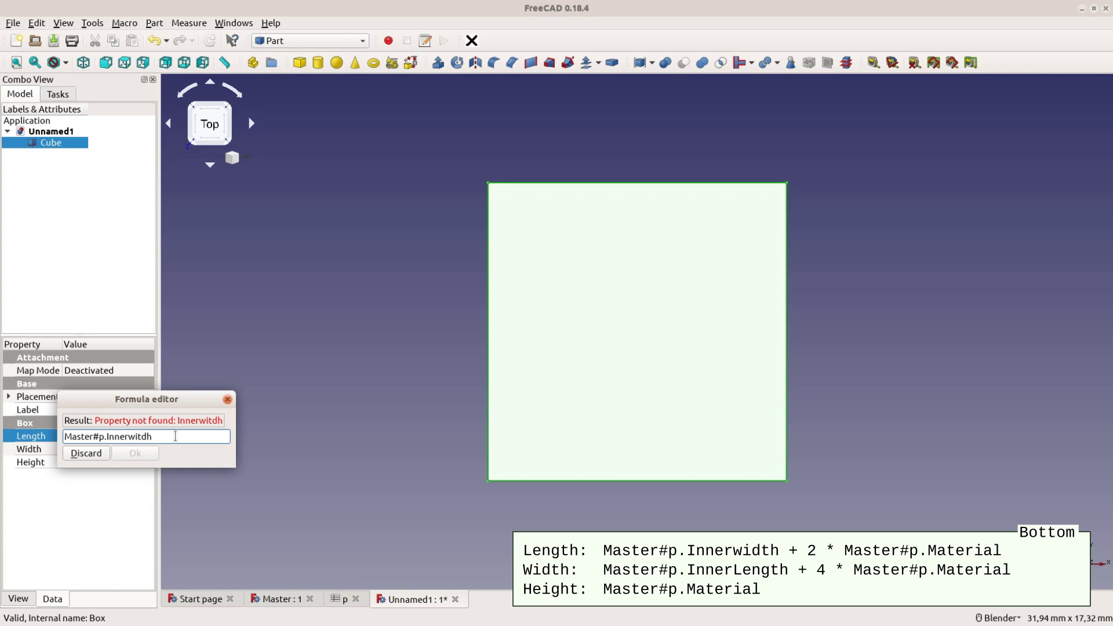
{"action": "key", "text": "BackSpace"}
{"action": "key", "text": "BackSpace"}
{"action": "key", "text": "BackSpace"}
{"action": "key", "text": "BackSpace"}
{"action": "type", "text": "idh"}
{"action": "key", "text": "BackSpace"}
{"action": "key", "text": "BackSpace"}
{"action": "type", "text": "dth"}
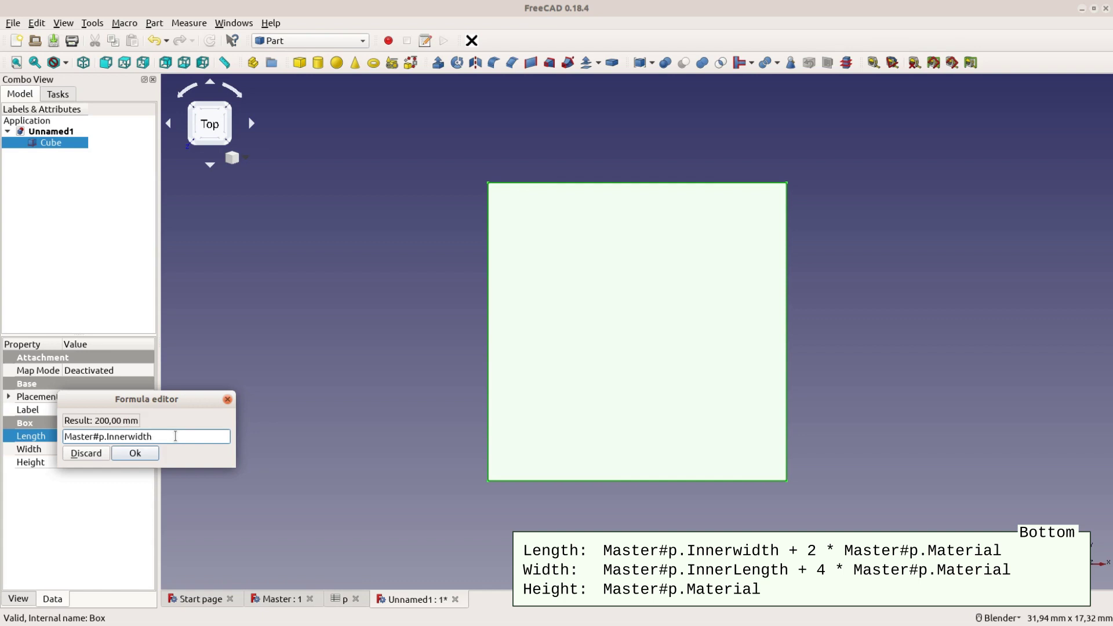
{"action": "type", "text": " + 2*"}
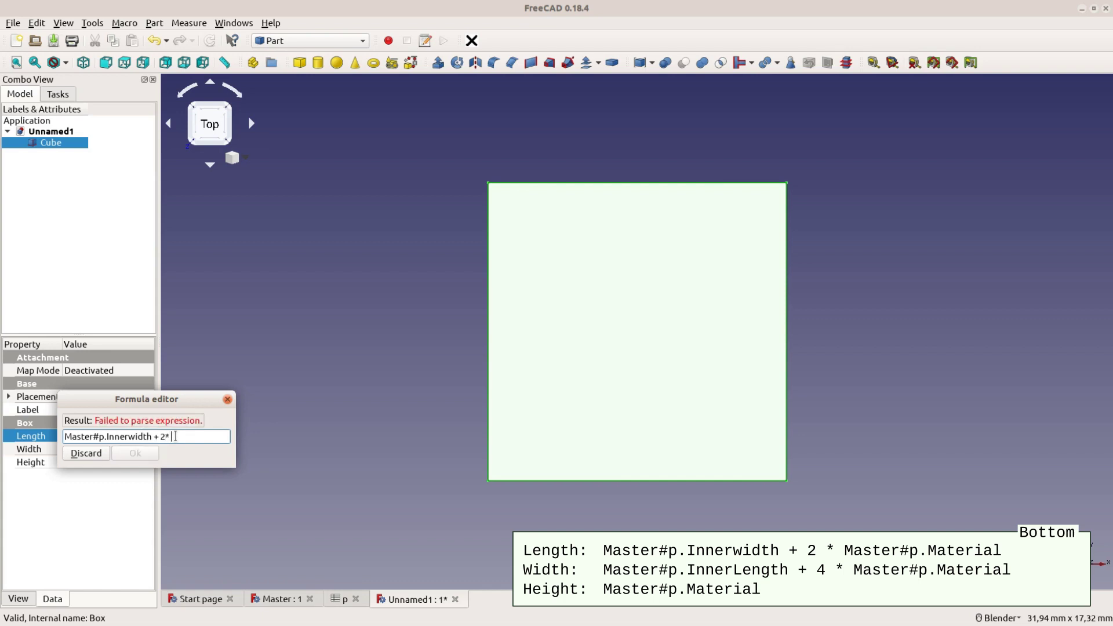
{"action": "type", "text": " Master#p.Material"}
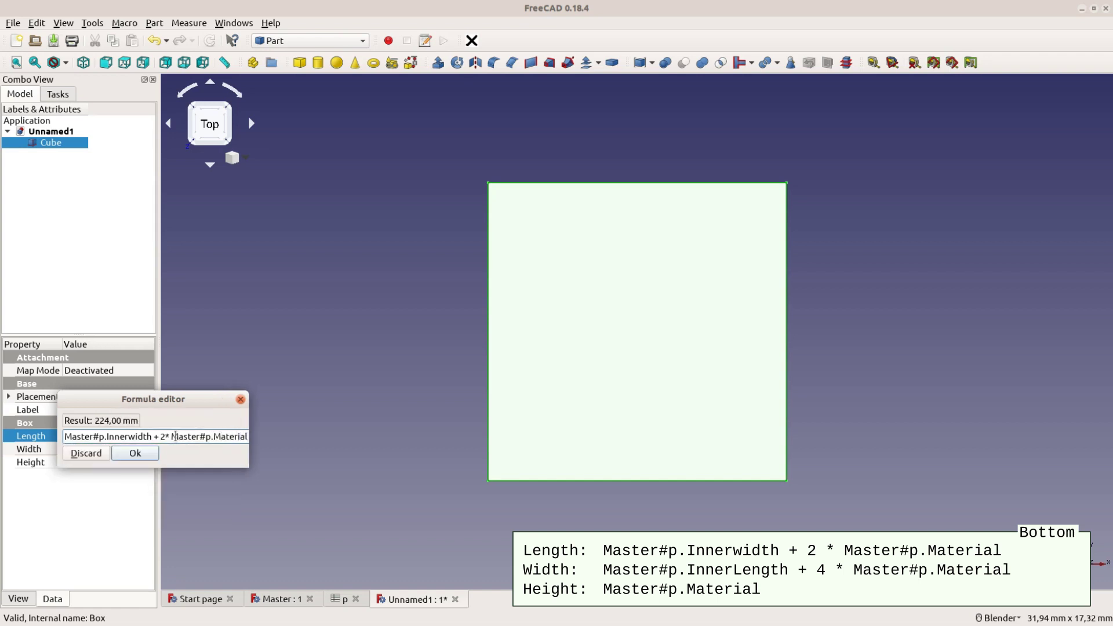
{"action": "left_click", "coordinate": [140, 455]}
- Set the cube's width to the formula Master#p.InnerLength + 4* Master#p.Material
{"action": "left_click", "coordinate": [140, 451]}
{"action": "key", "text": "equal"}
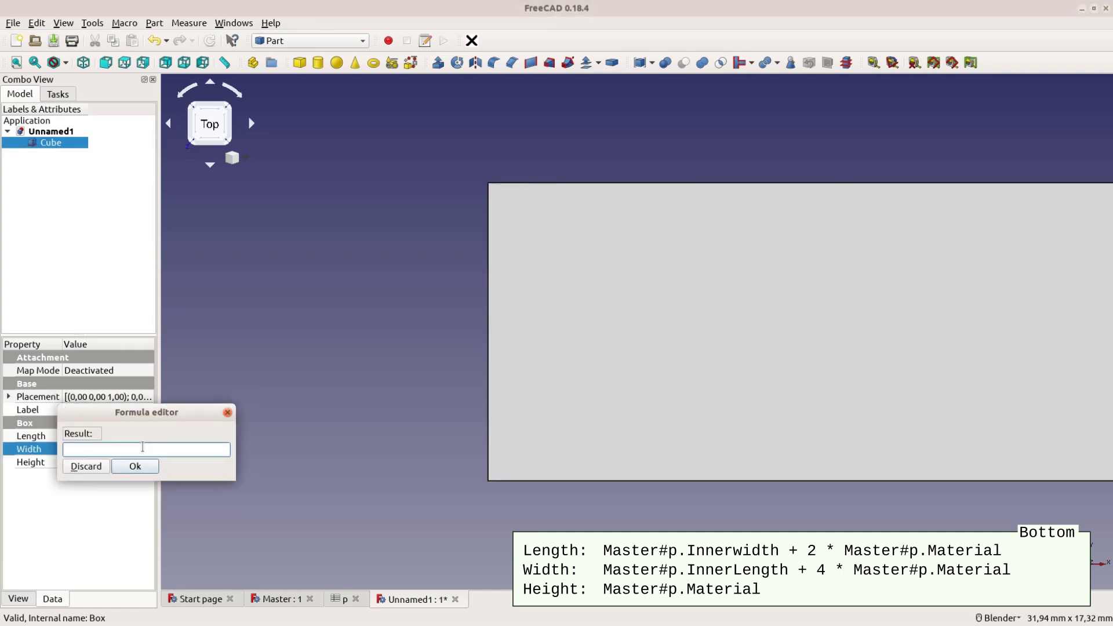
{"action": "type", "text": "Master"}
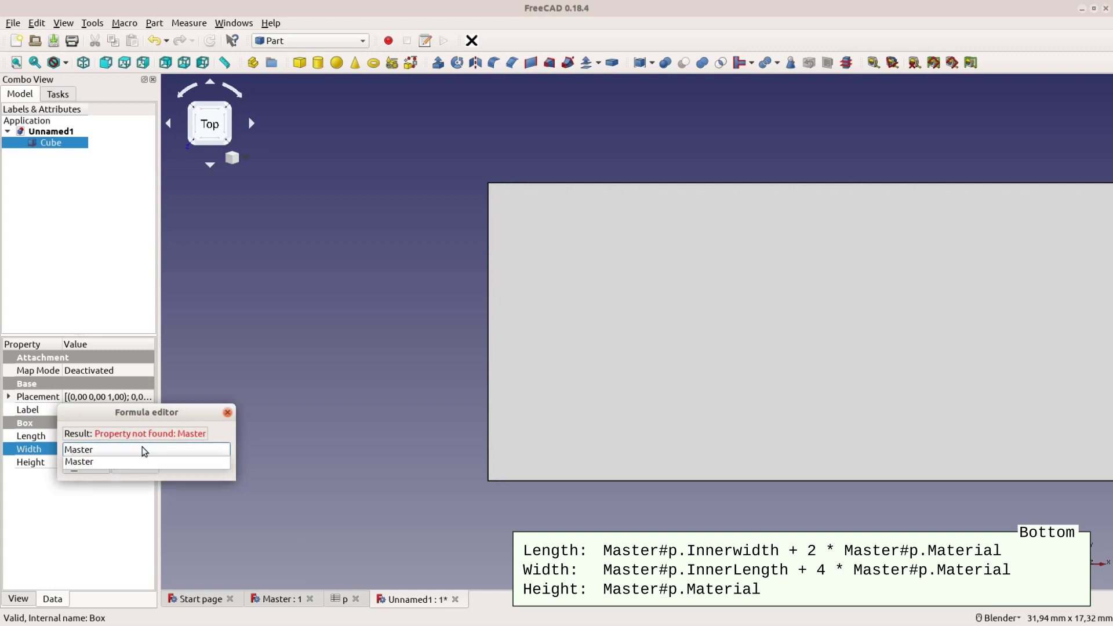
{"action": "type", "text": "#p.InnerLeng"}
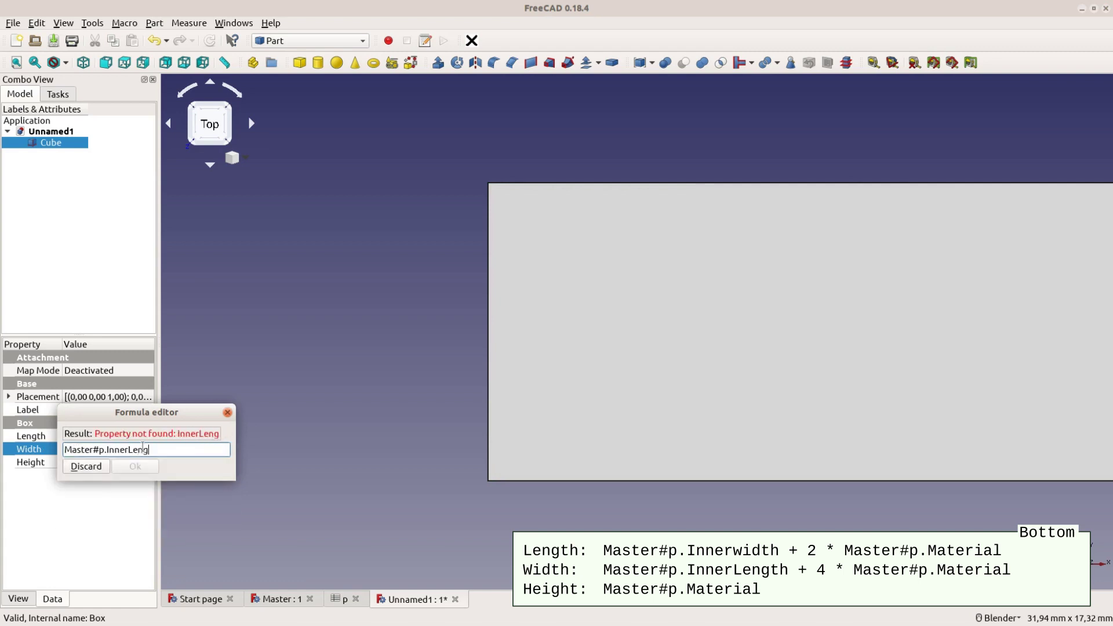
{"action": "type", "text": "th + 4*"}
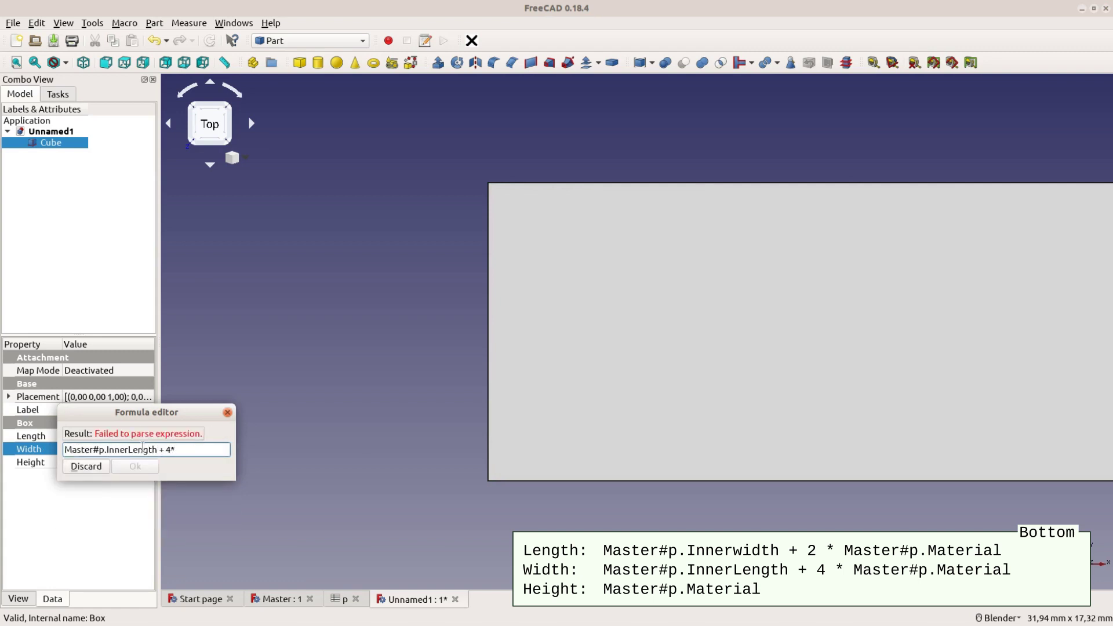
{"action": "type", "text": " Master#p.Material"}
{"action": "key", "text": "Return"}
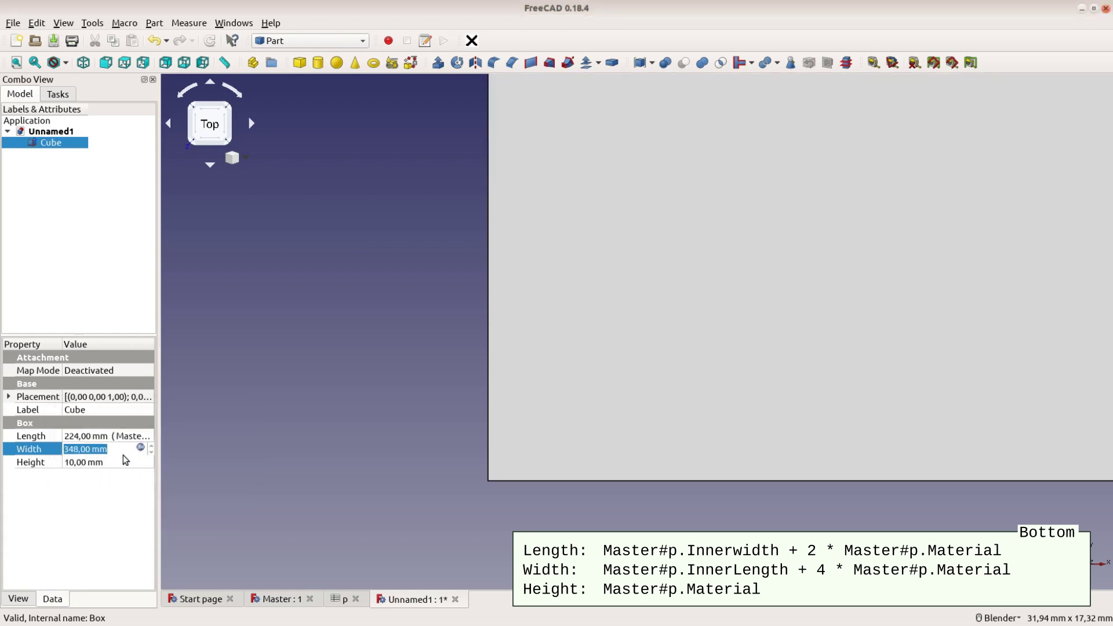
- Set the cube's height to the formula Master#p.Material and show the board in isometric view
{"action": "left_click", "coordinate": [127, 460]}
{"action": "left_click", "coordinate": [140, 461]}
{"action": "type", "text": "Master"}
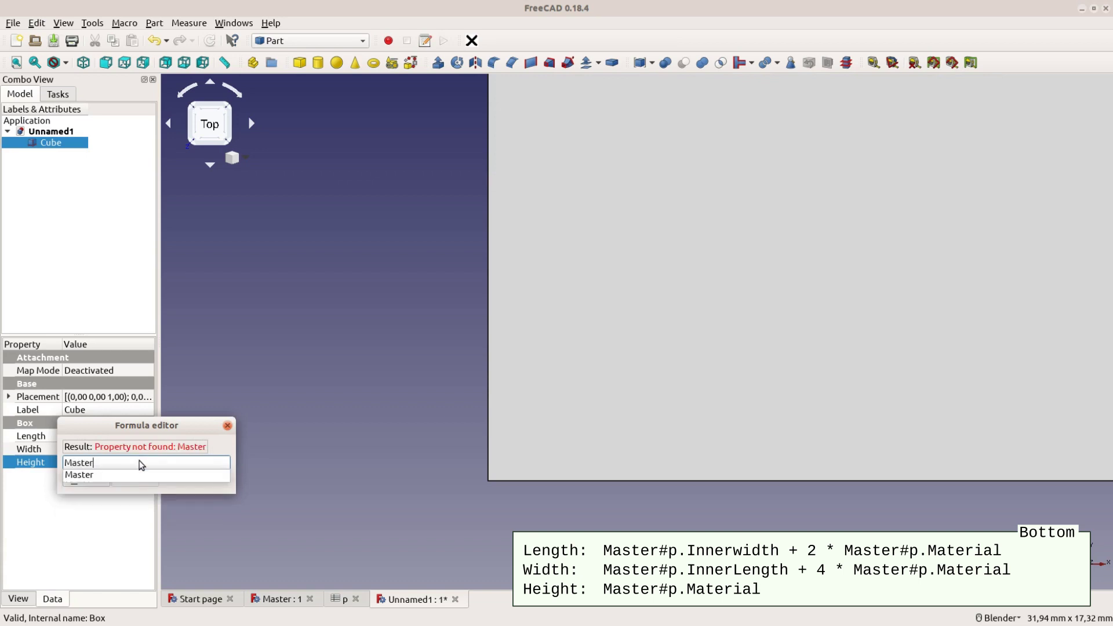
{"action": "type", "text": "#p.Material"}
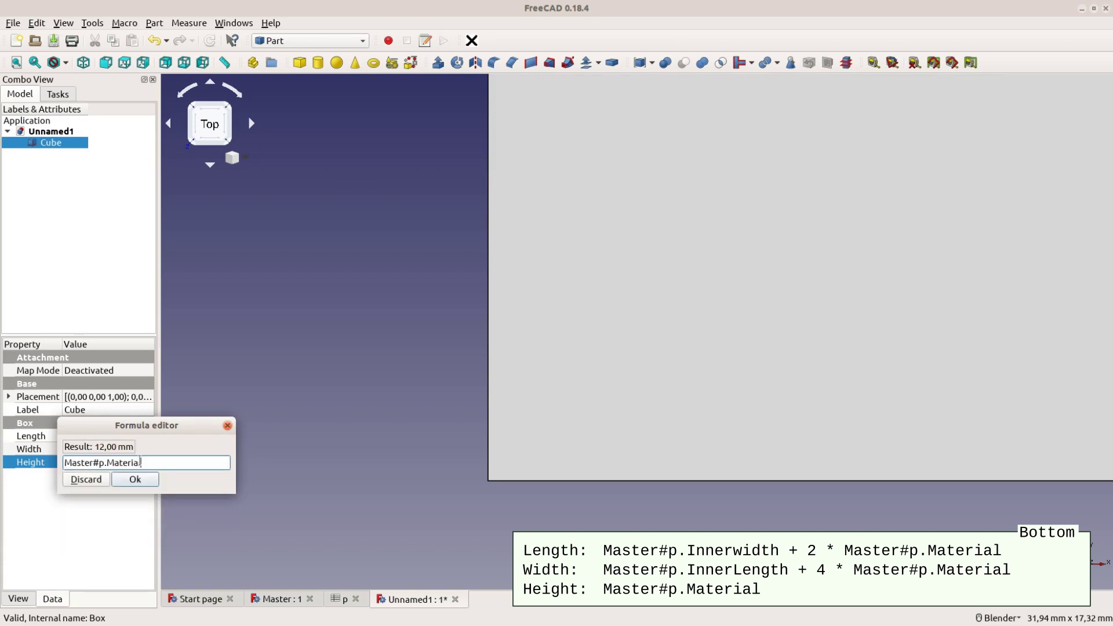
{"action": "key", "text": "Return"}
{"action": "left_click", "coordinate": [83, 62]}
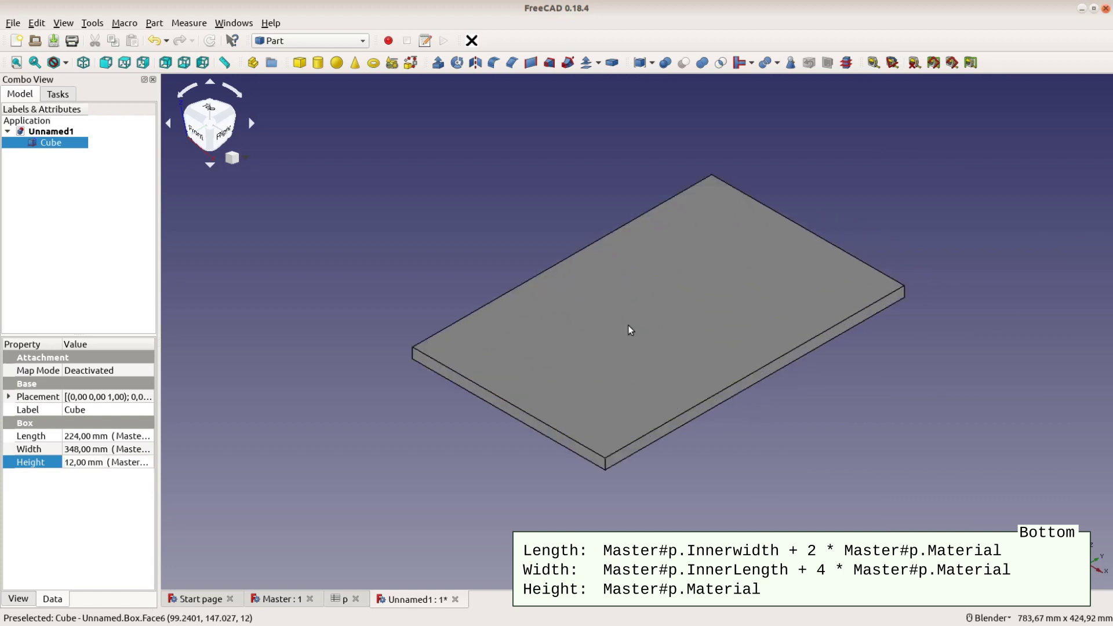
- Save the board document under the file name Bottom in the JapanBox folder
{"action": "left_click", "coordinate": [13, 23]}
{"action": "left_click", "coordinate": [31, 112]}
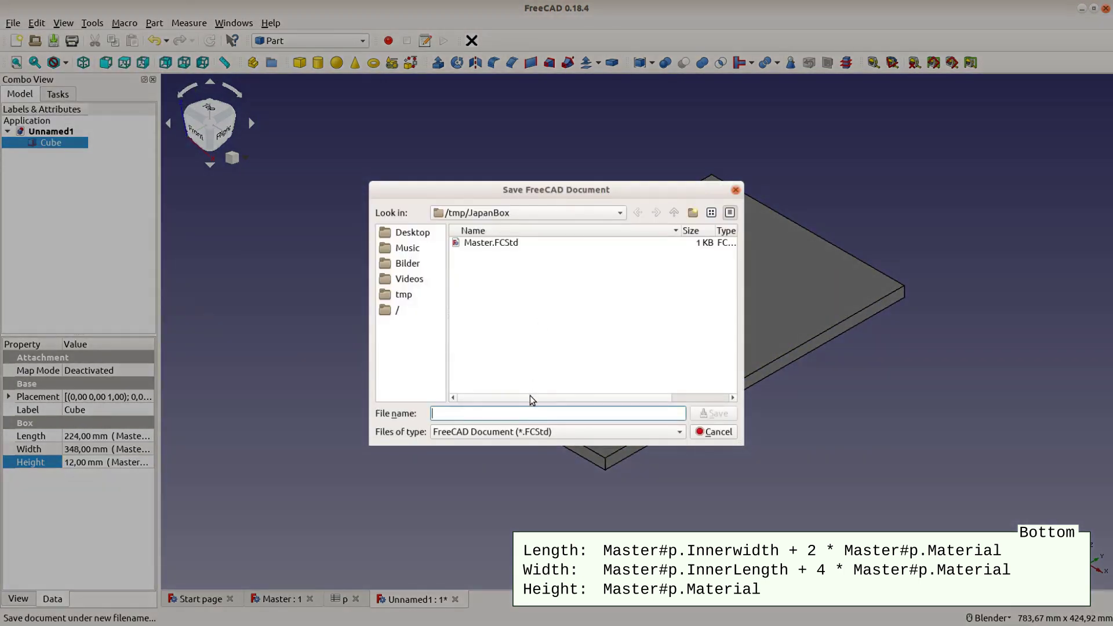
{"action": "type", "text": "Bottom"}
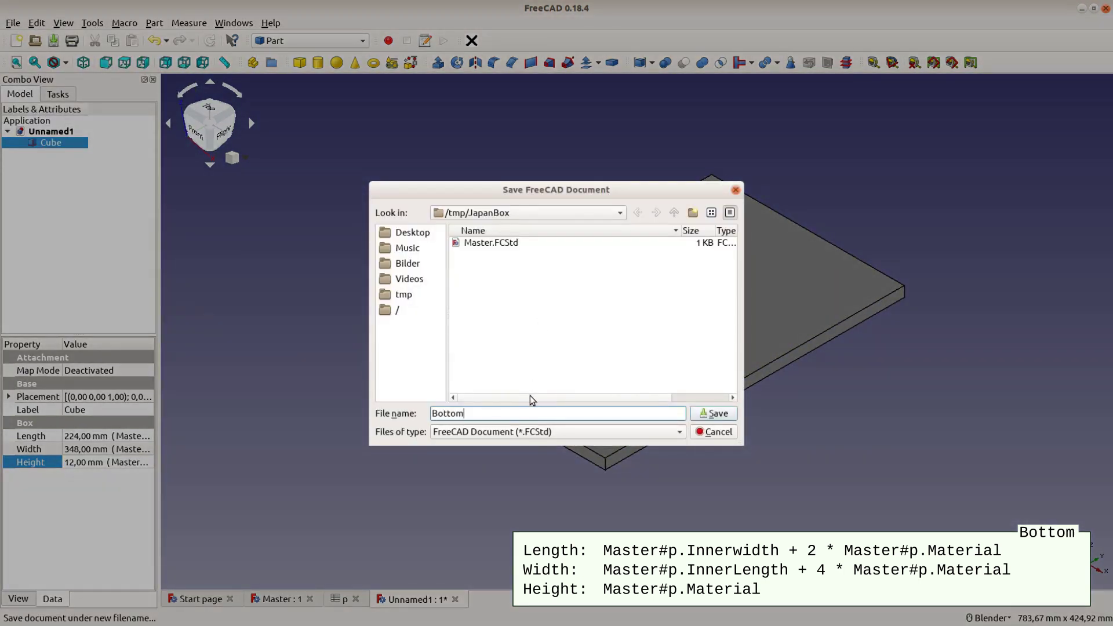
{"action": "key", "text": "Return"}
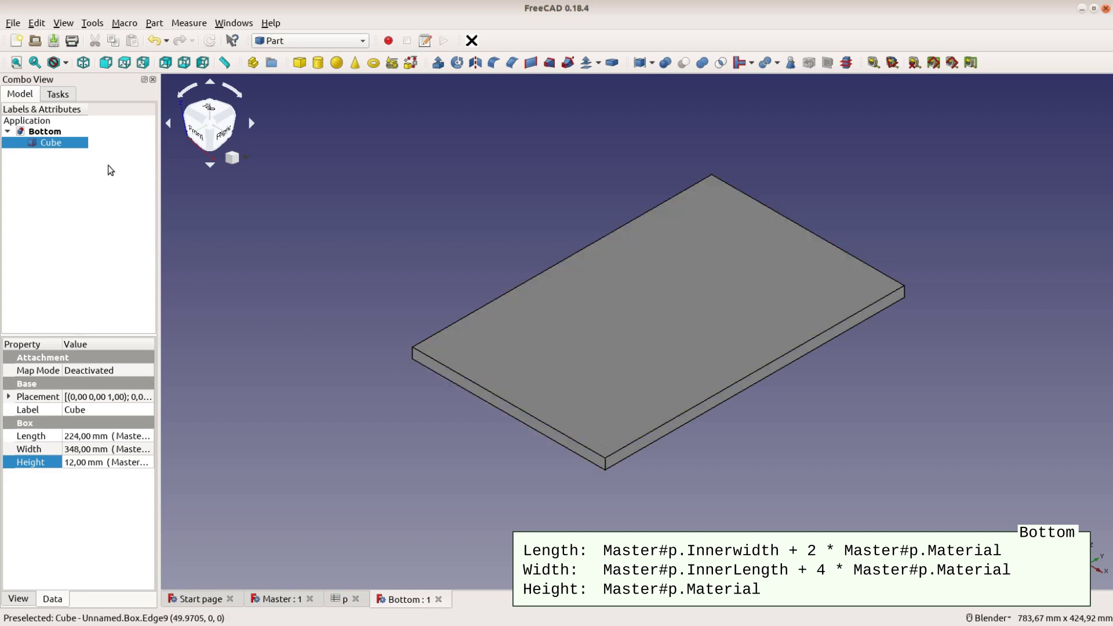
- Create a new document for the long side and add a cube to it
{"action": "left_click", "coordinate": [16, 41]}
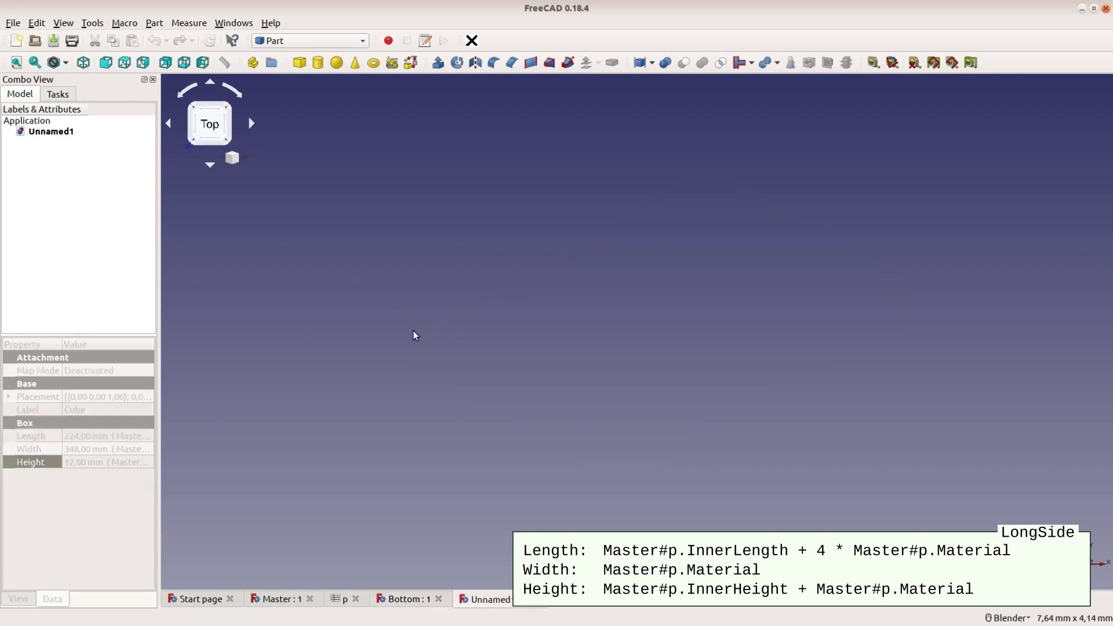
{"action": "left_click", "coordinate": [299, 62]}
{"action": "scroll", "coordinate": [512, 311], "scroll_direction": "down", "scroll_amount": 5}
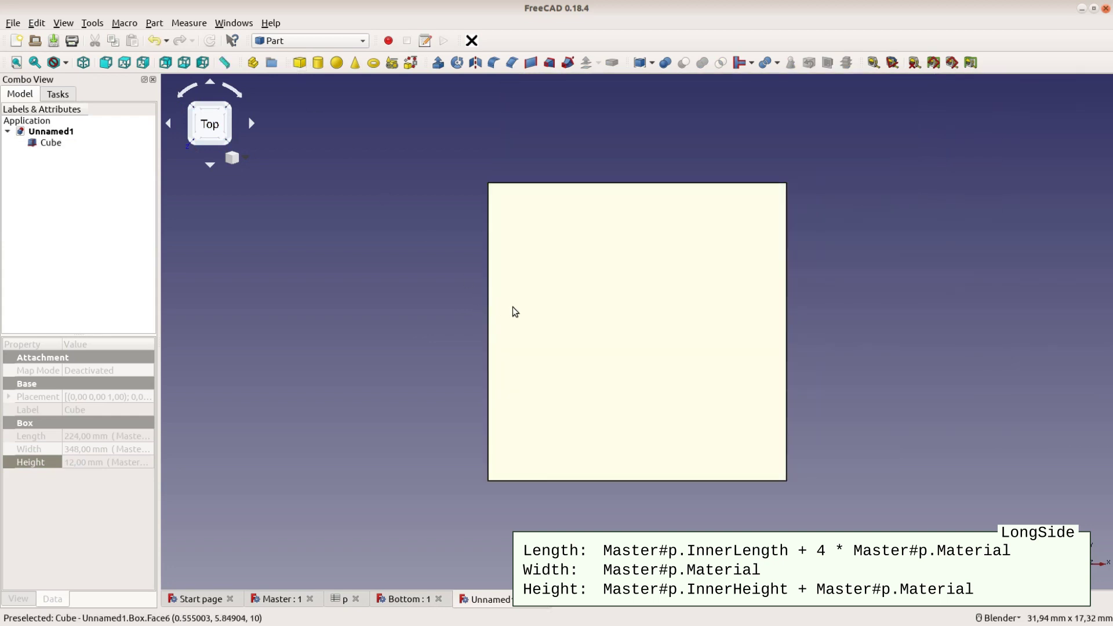
{"action": "middle_click_drag", "start_coordinate": [833, 268], "coordinate": [808, 308]}
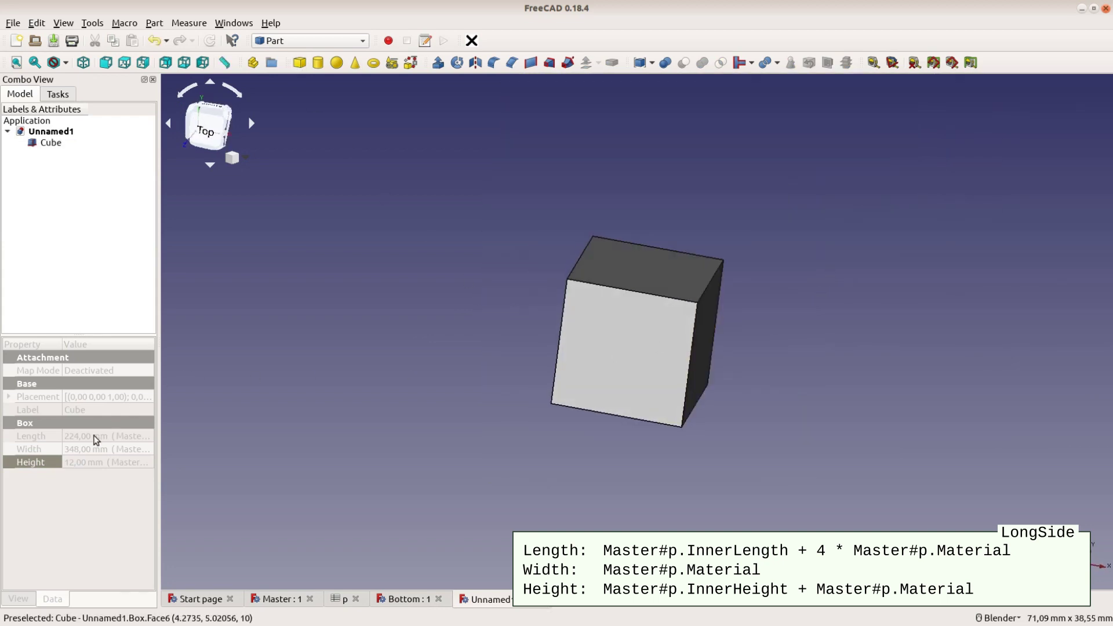
- Set the new cube's length to the formula Master#p.InnerLength + 4*Master#p.Material
{"action": "left_click", "coordinate": [51, 142]}
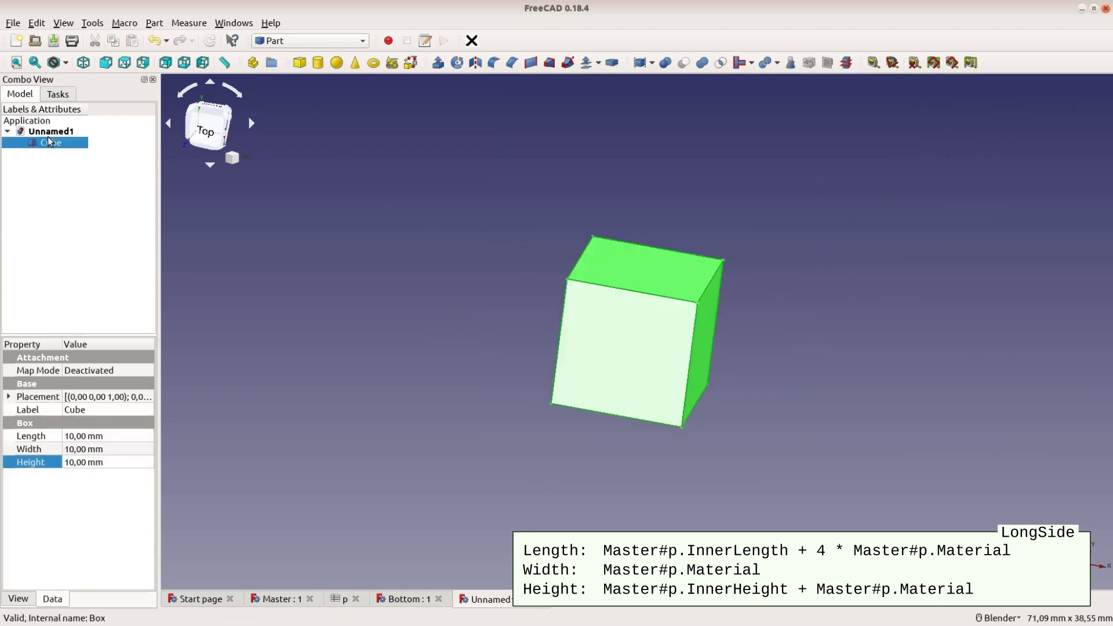
{"action": "left_click", "coordinate": [94, 436]}
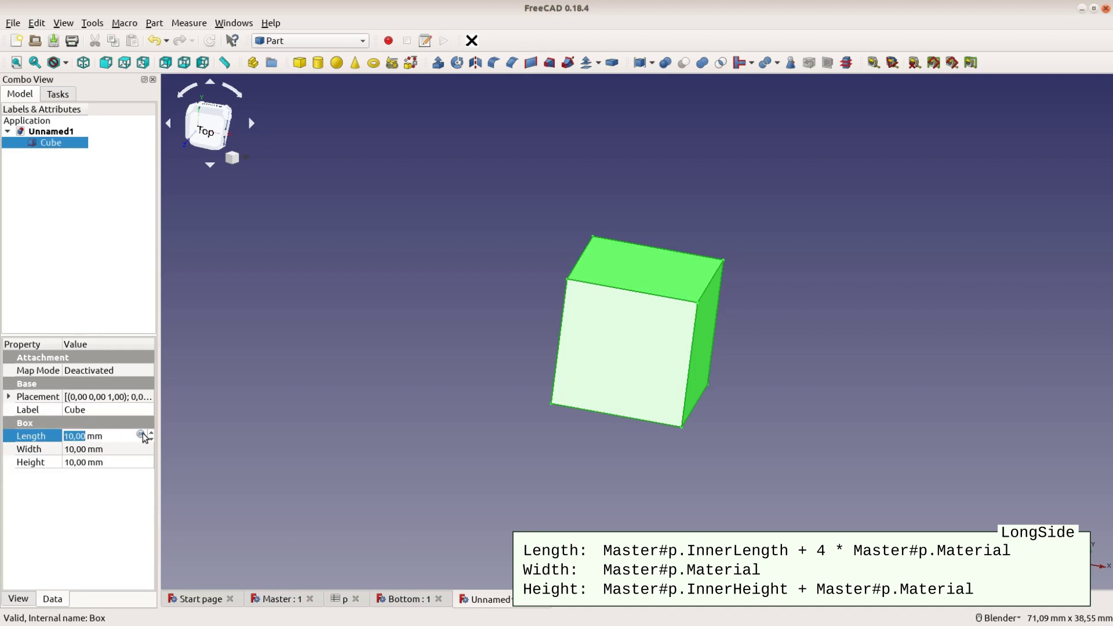
{"action": "left_click", "coordinate": [141, 434]}
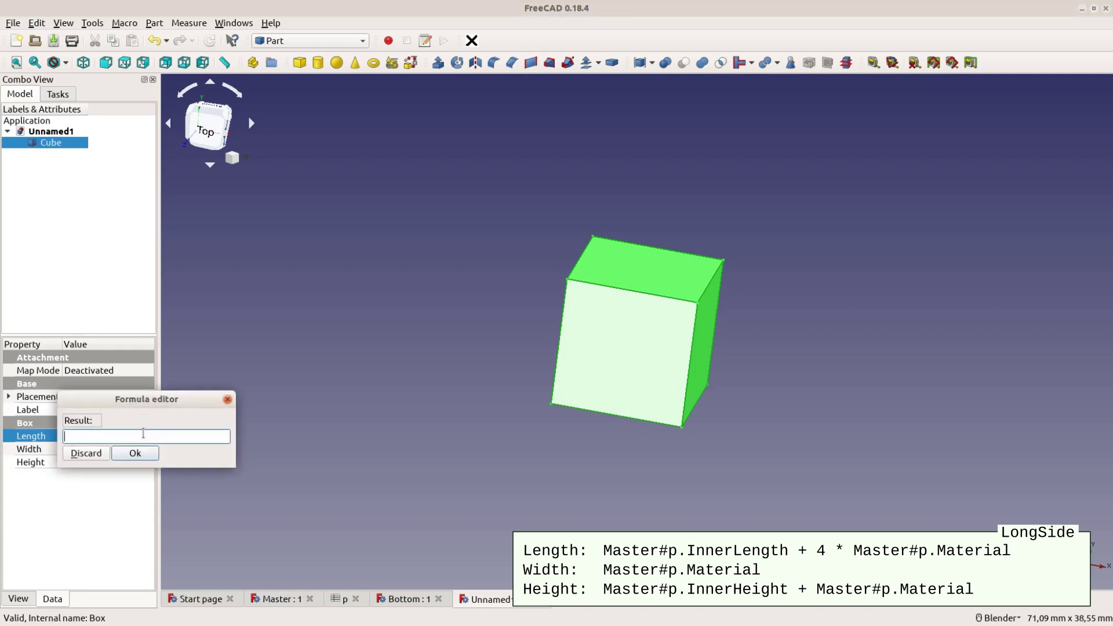
{"action": "type", "text": "Master"}
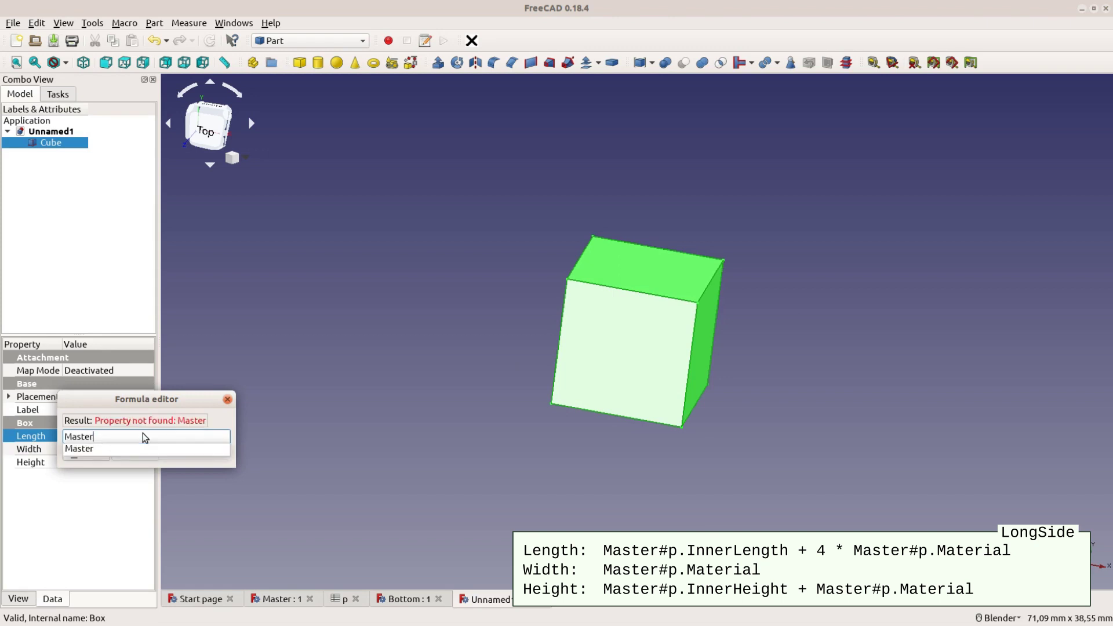
{"action": "type", "text": "#p."}
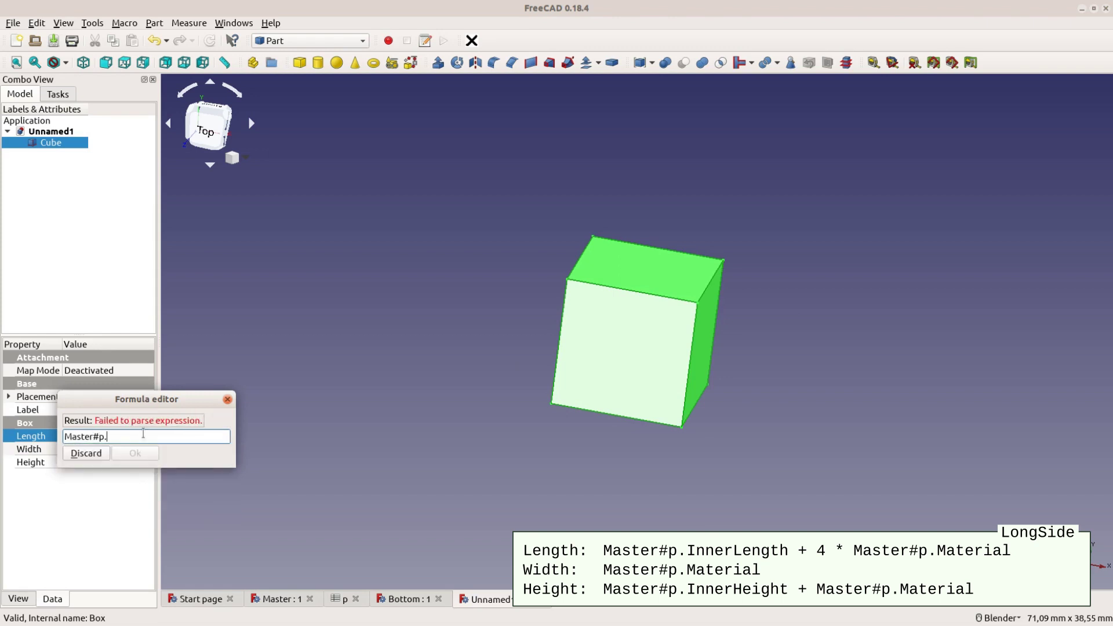
{"action": "type", "text": "InnerLength"}
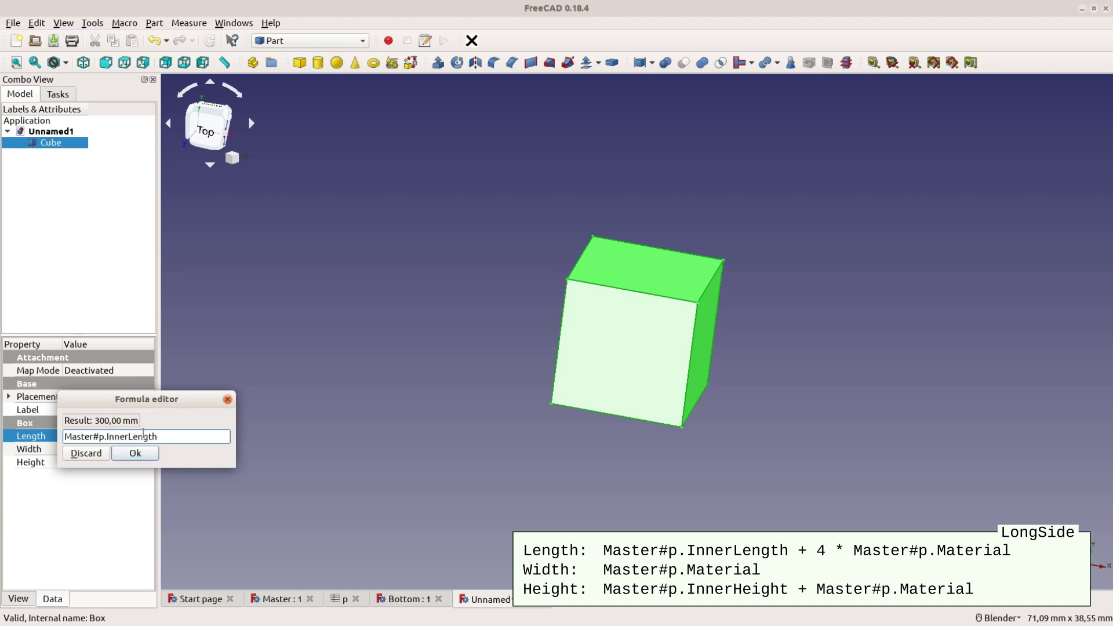
{"action": "type", "text": " + 4*"}
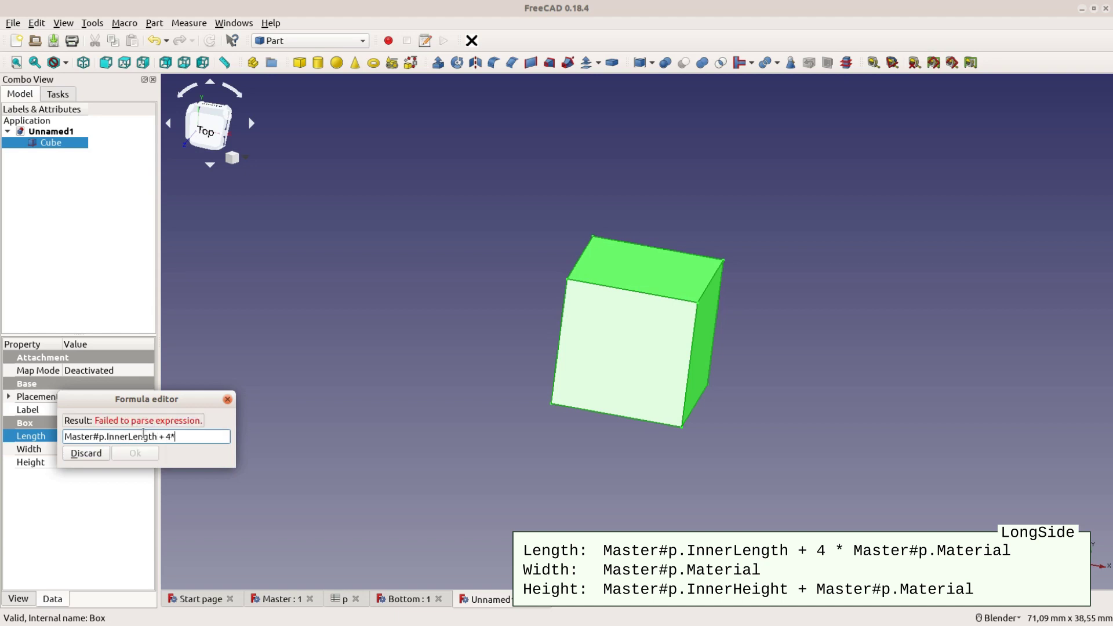
{"action": "type", "text": "Master"}
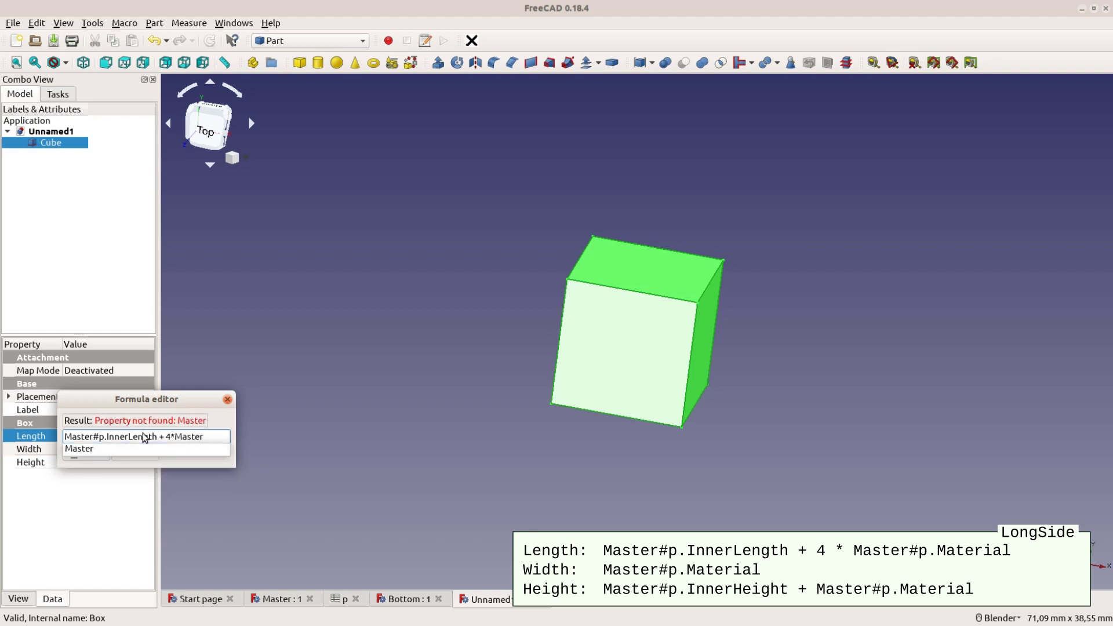
{"action": "type", "text": "#p"}
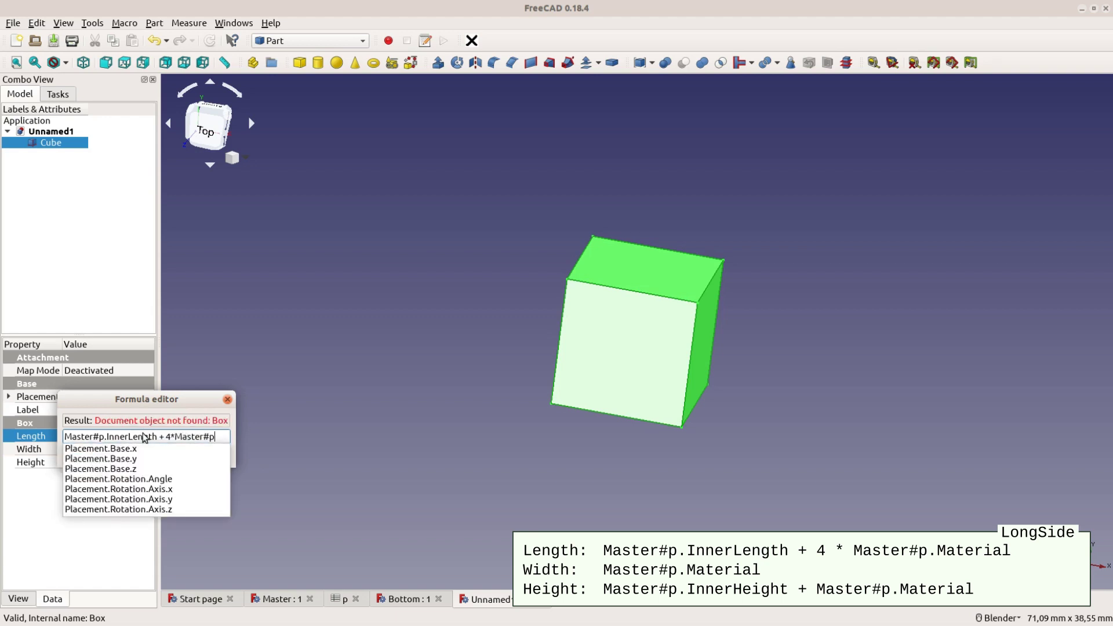
{"action": "type", "text": ".Material"}
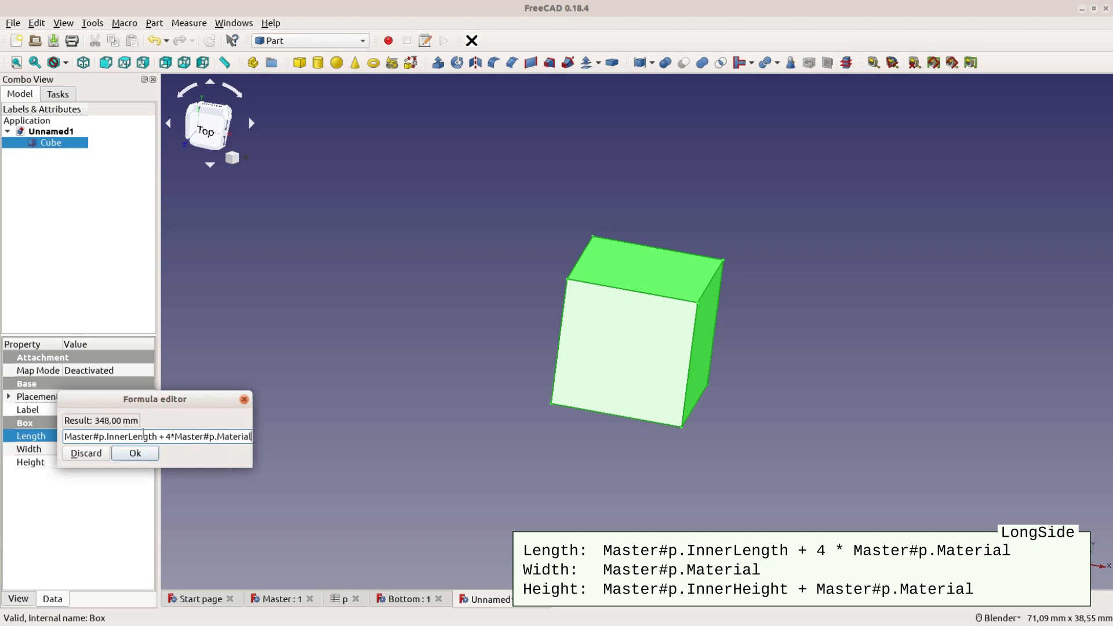
{"action": "key", "text": "Return"}
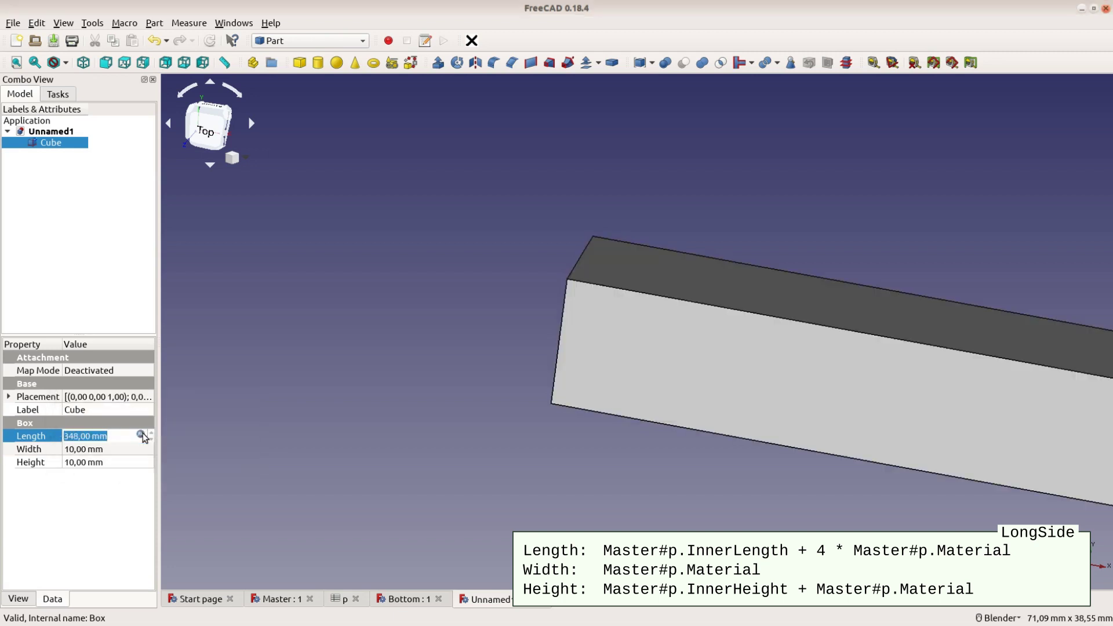
- Set the cube's width to the formula Master#p.Material
{"action": "left_click", "coordinate": [129, 449]}
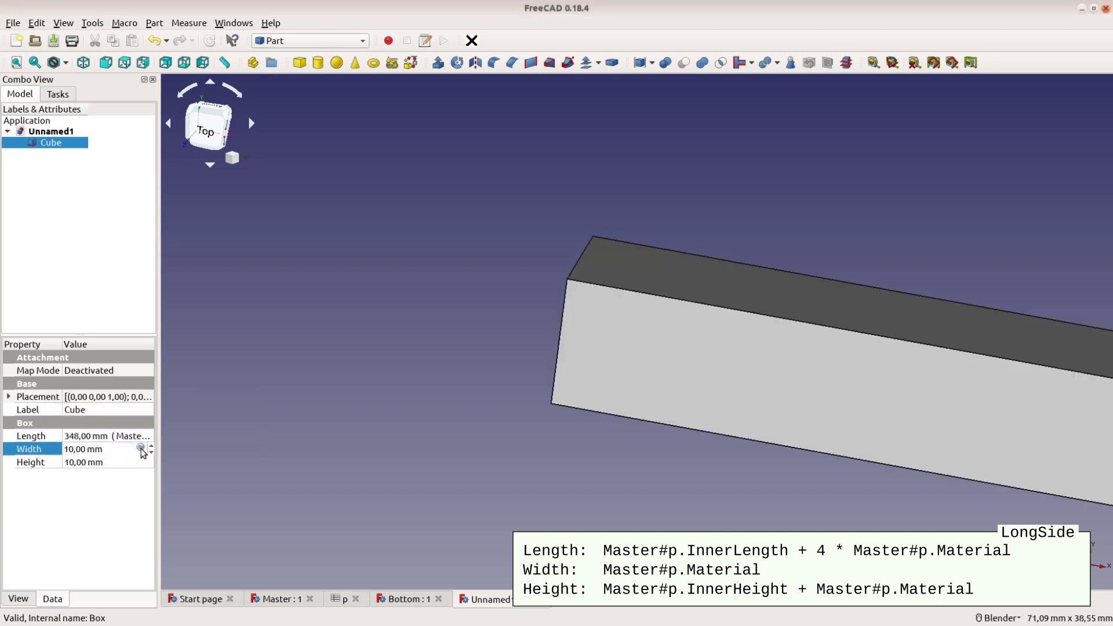
{"action": "left_click", "coordinate": [141, 448]}
{"action": "type", "text": "Mast"}
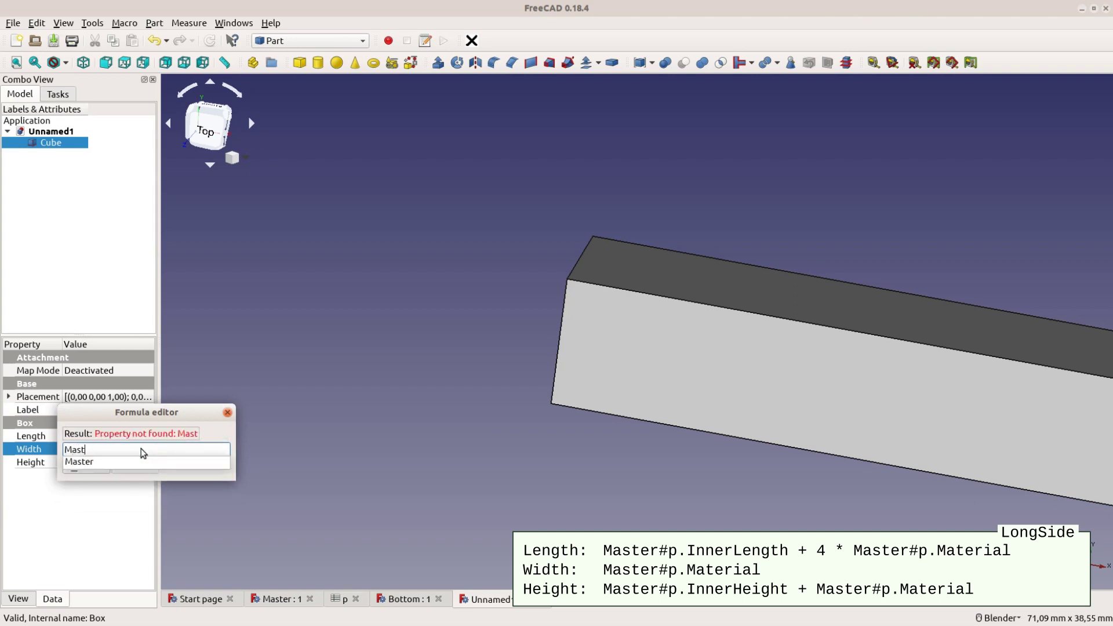
{"action": "type", "text": "er#p.Mat"}
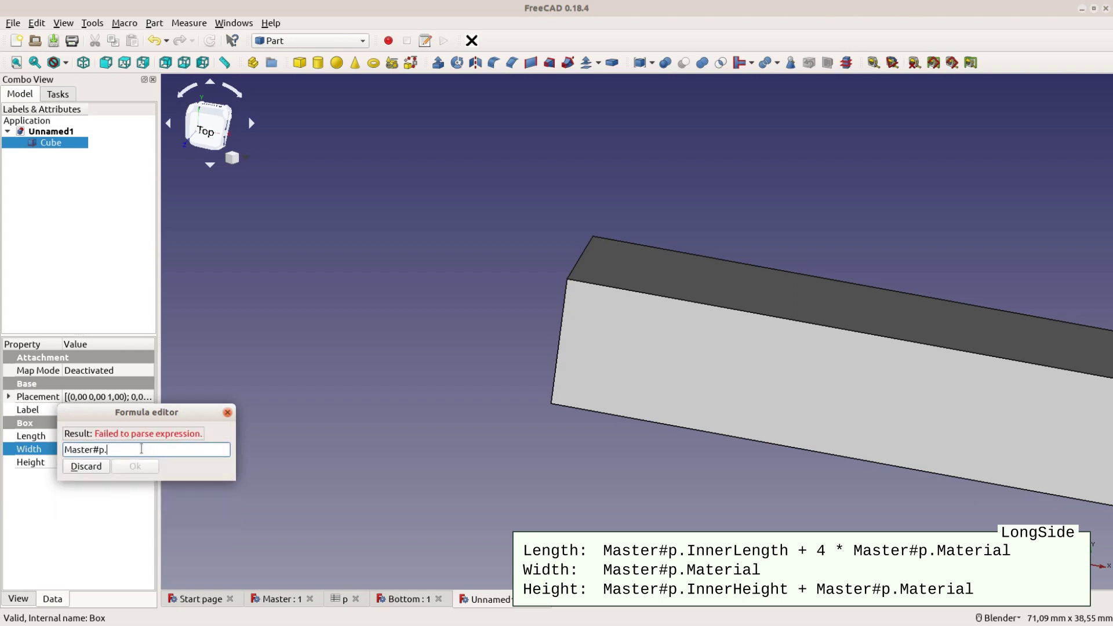
{"action": "type", "text": "erial"}
{"action": "key", "text": "Return"}
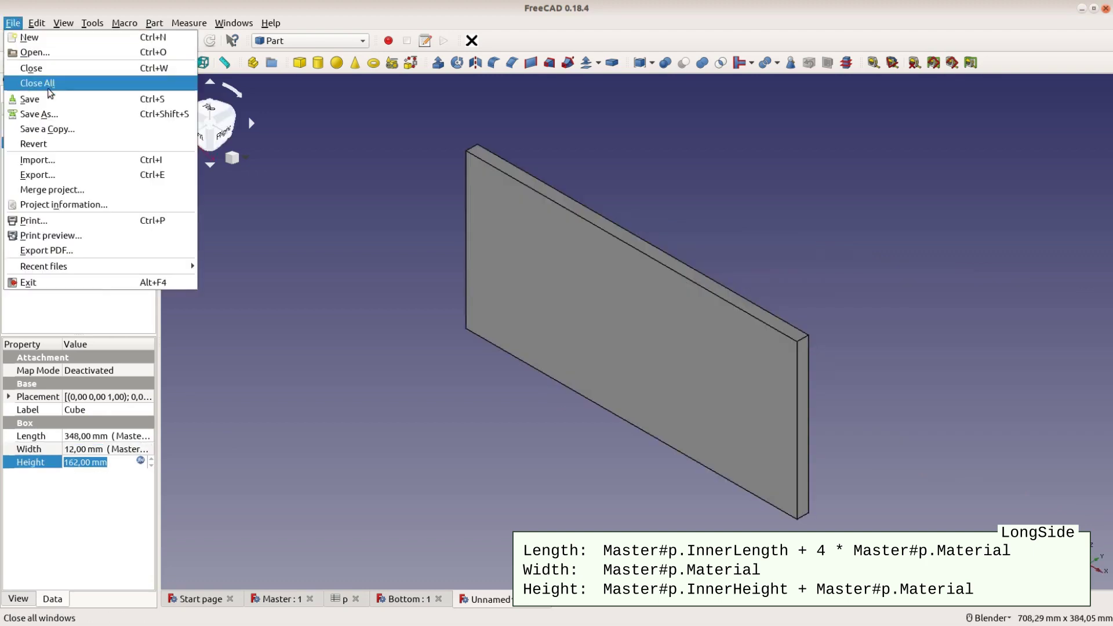
- Save the long side board under the file name LongSide in the JapanBox folder
{"action": "left_click", "coordinate": [48, 117]}
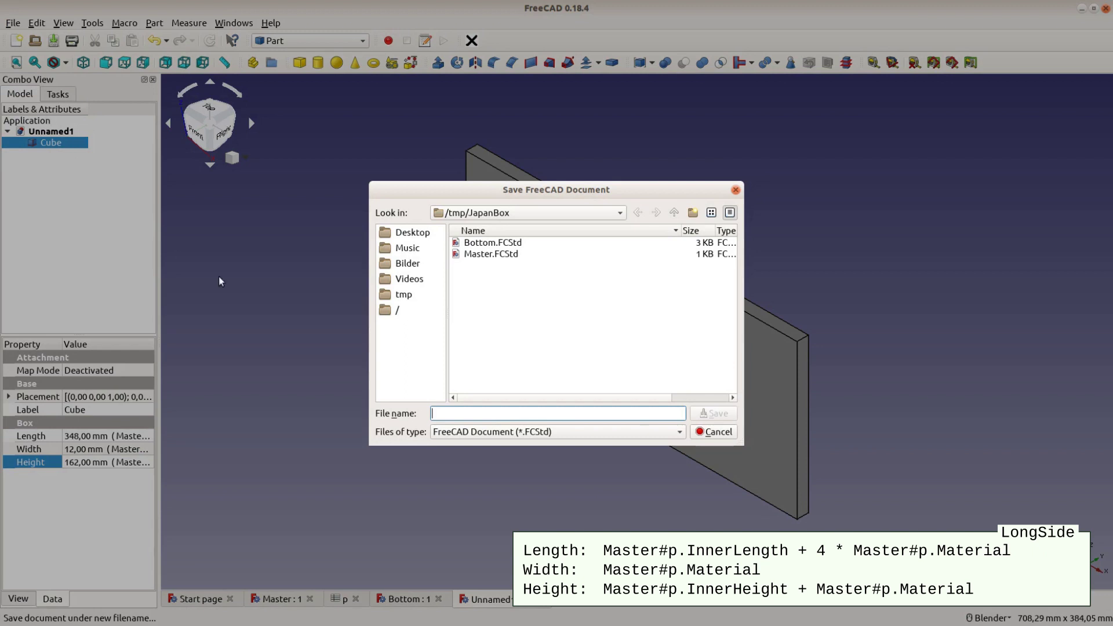
{"action": "type", "text": "Lon"}
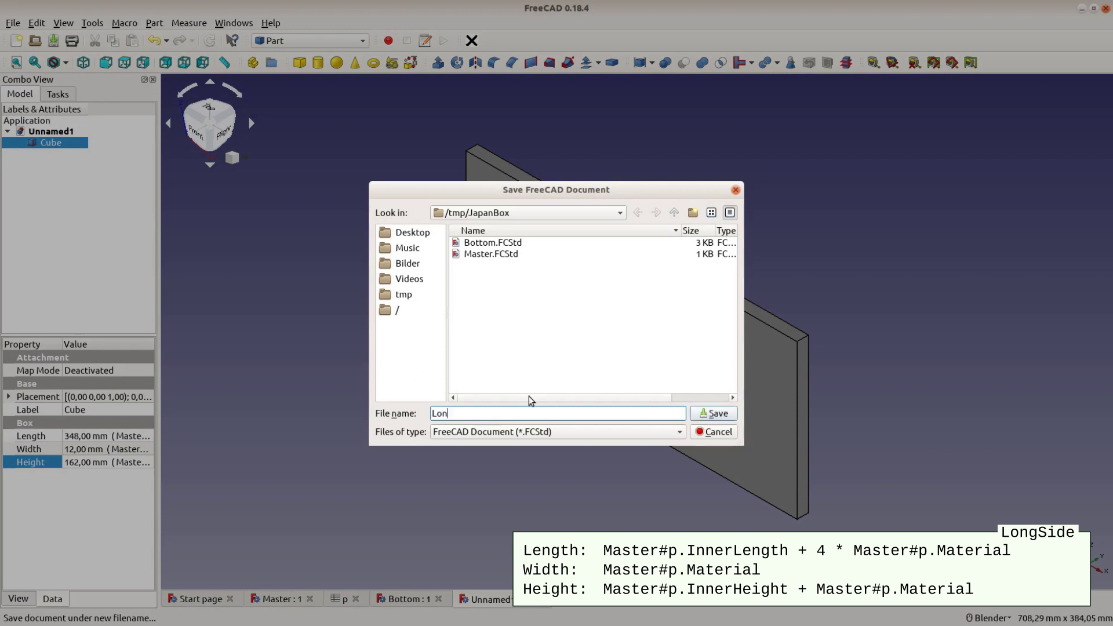
{"action": "type", "text": "gSide"}
{"action": "key", "text": "Return"}
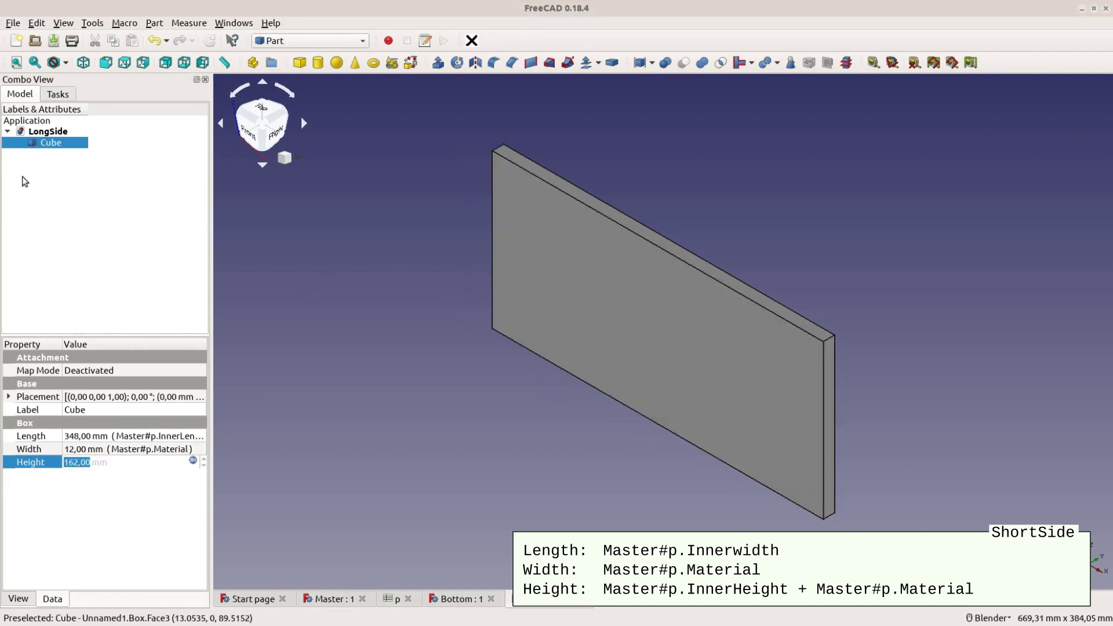
- Change the LongSide cube's length formula to Master#p.Innerwidth as the basis for the short side
{"action": "left_click", "coordinate": [56, 144]}
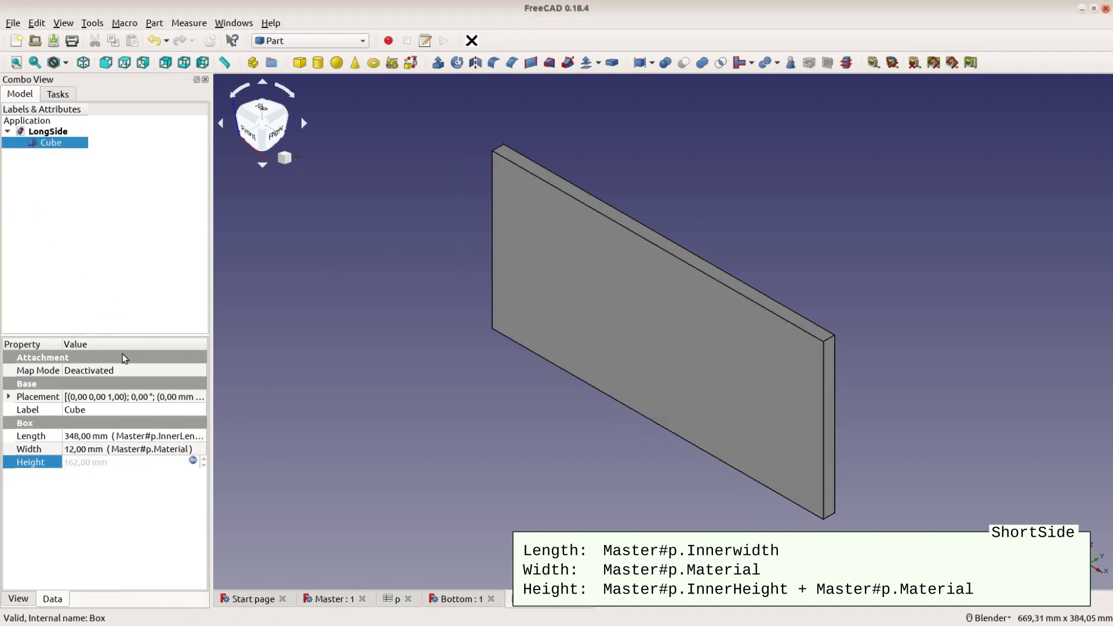
{"action": "left_click", "coordinate": [137, 437]}
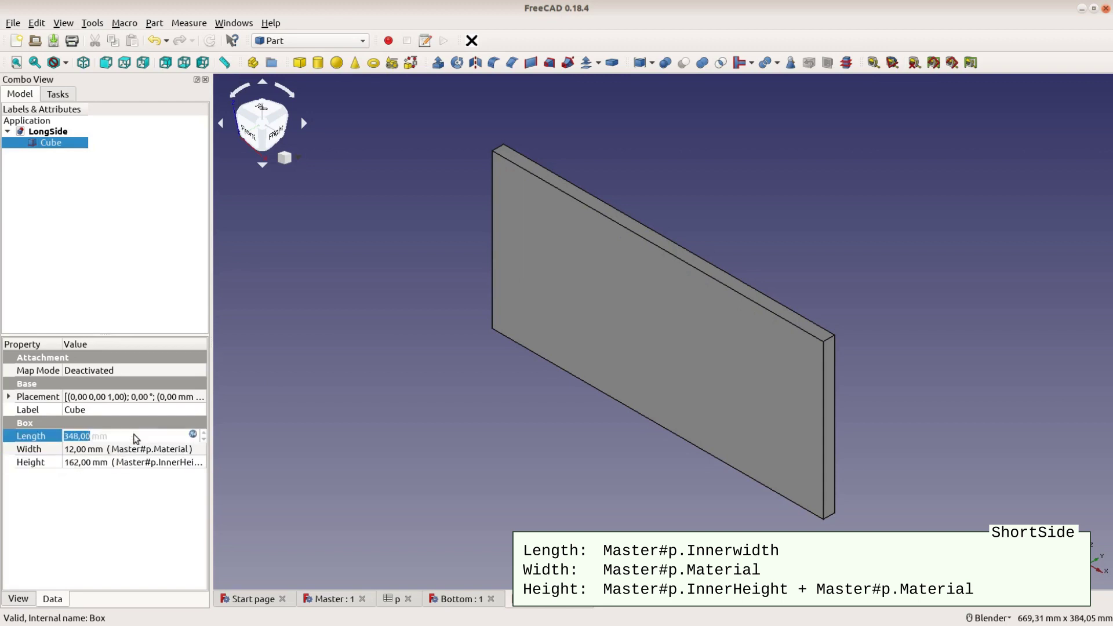
{"action": "left_click", "coordinate": [195, 436]}
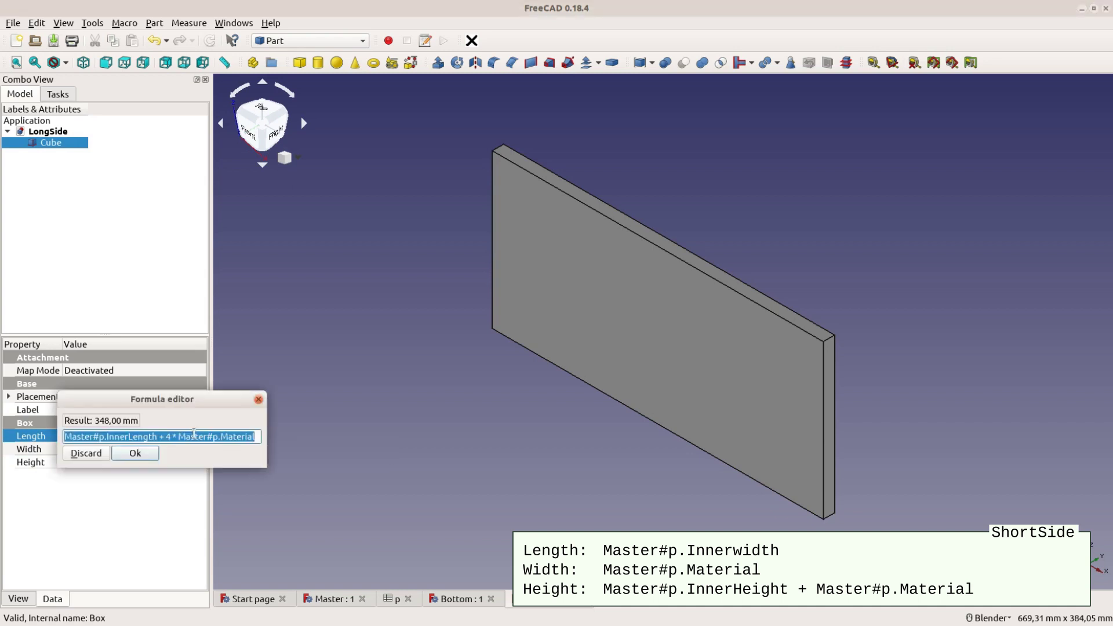
{"action": "key", "text": "End"}
{"action": "key", "text": "shift+Left"}
{"action": "key", "text": "shift+Left"}
{"action": "key", "text": "shift+Left"}
{"action": "key", "text": "shift+Left"}
{"action": "key", "text": "shift+Left"}
{"action": "key", "text": "shift+Left"}
{"action": "key", "text": "shift+Left"}
{"action": "key", "text": "shift+Left"}
{"action": "key", "text": "shift+Left"}
{"action": "key", "text": "shift+Left"}
{"action": "key", "text": "shift+Left"}
{"action": "key", "text": "shift+Left"}
{"action": "key", "text": "shift+Left"}
{"action": "key", "text": "shift+Left"}
{"action": "key", "text": "shift+Left"}
{"action": "key", "text": "shift+Left"}
{"action": "key", "text": "shift+Left"}
{"action": "key", "text": "shift+Left"}
{"action": "key", "text": "shift+Left"}
{"action": "key", "text": "shift+Left"}
{"action": "type", "text": "Width"}
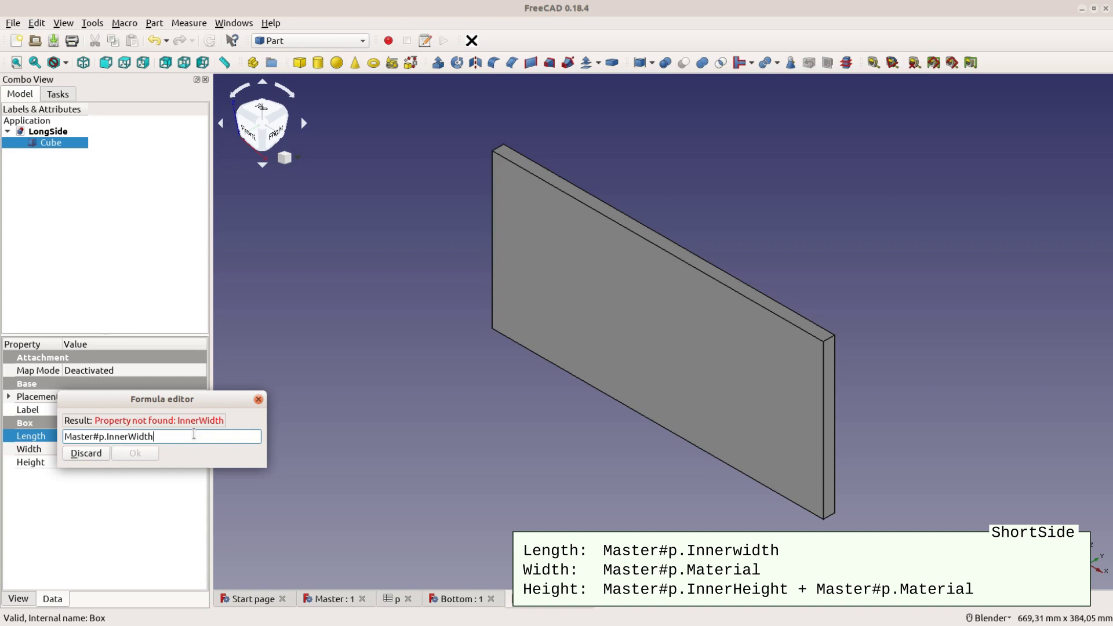
{"action": "key", "text": "BackSpace"}
{"action": "type", "text": "w"}
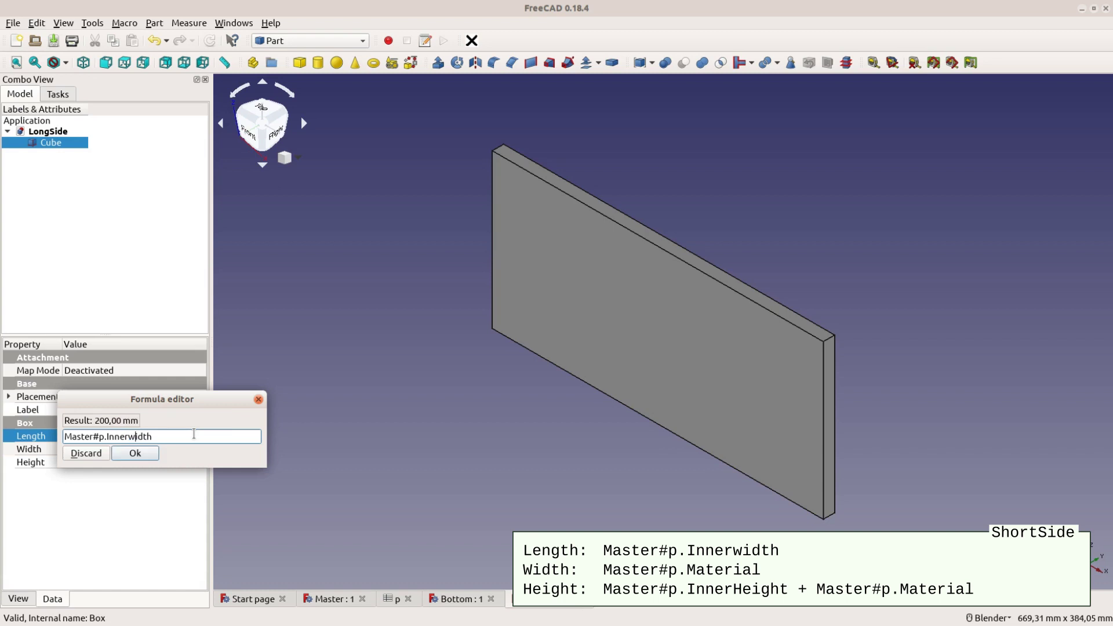
{"action": "left_click", "coordinate": [141, 456]}
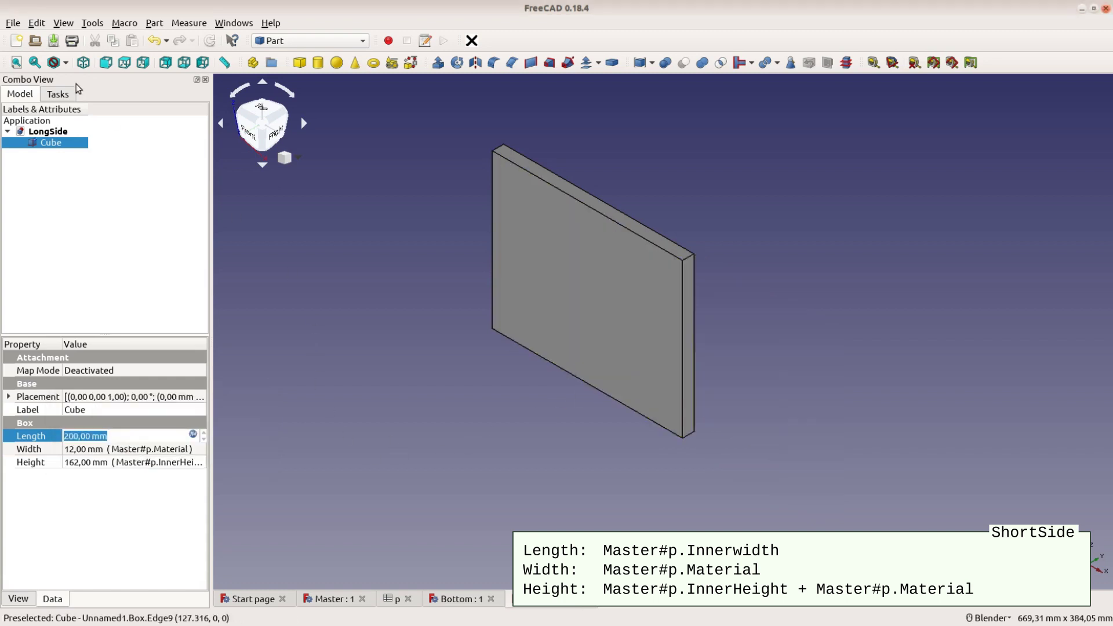
- Save the shortened board as a separate file named ShortSide in the JapanBox folder
{"action": "left_click", "coordinate": [13, 23]}
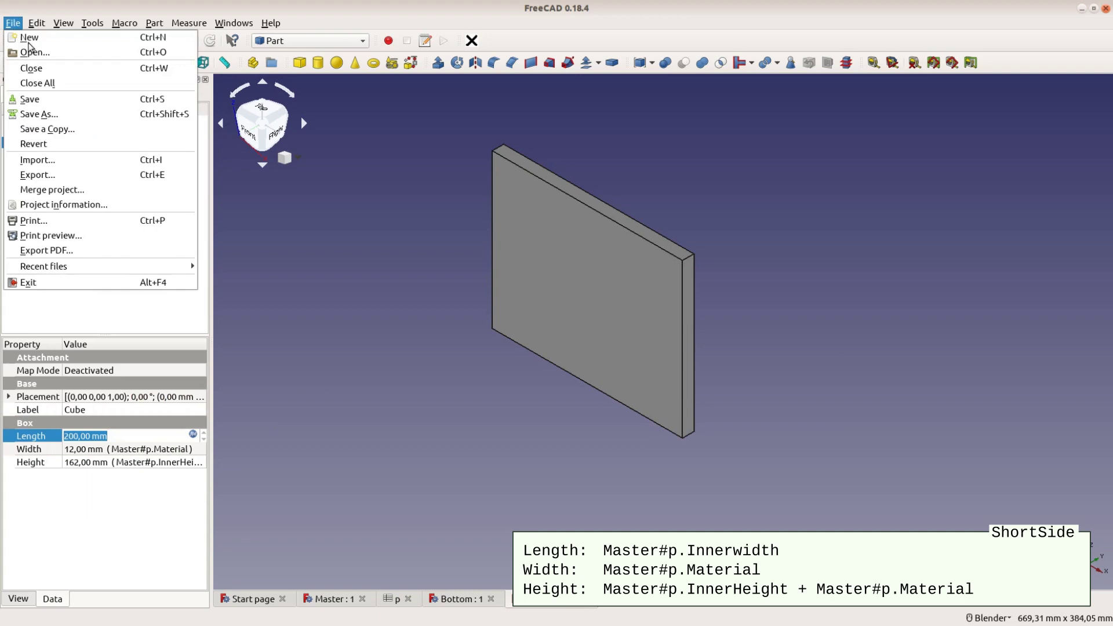
{"action": "left_click", "coordinate": [34, 113]}
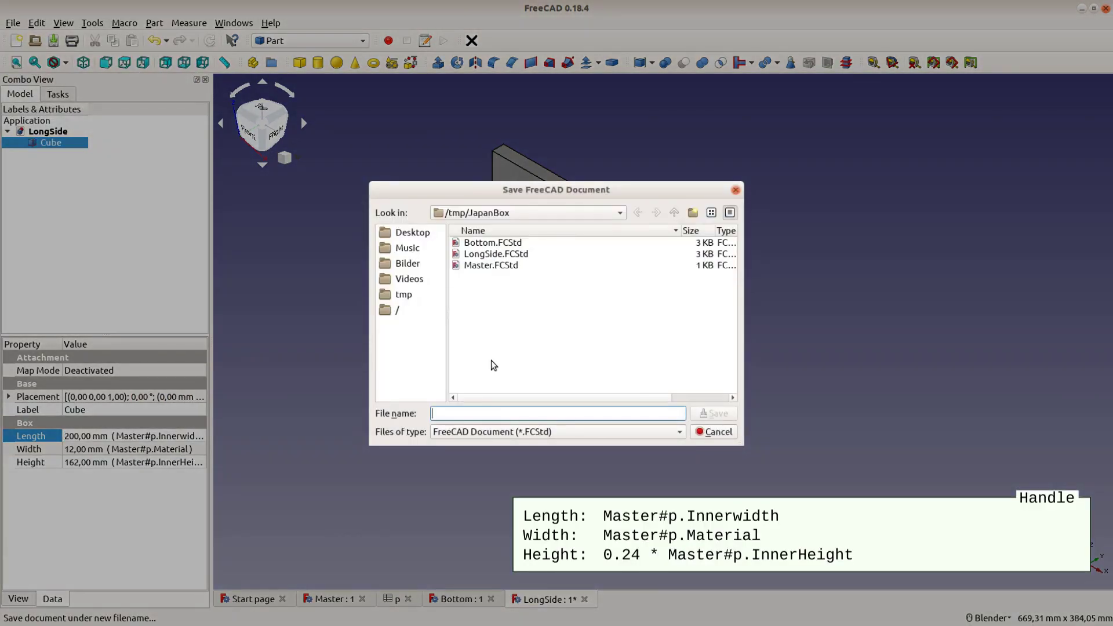
{"action": "type", "text": "ShortSide"}
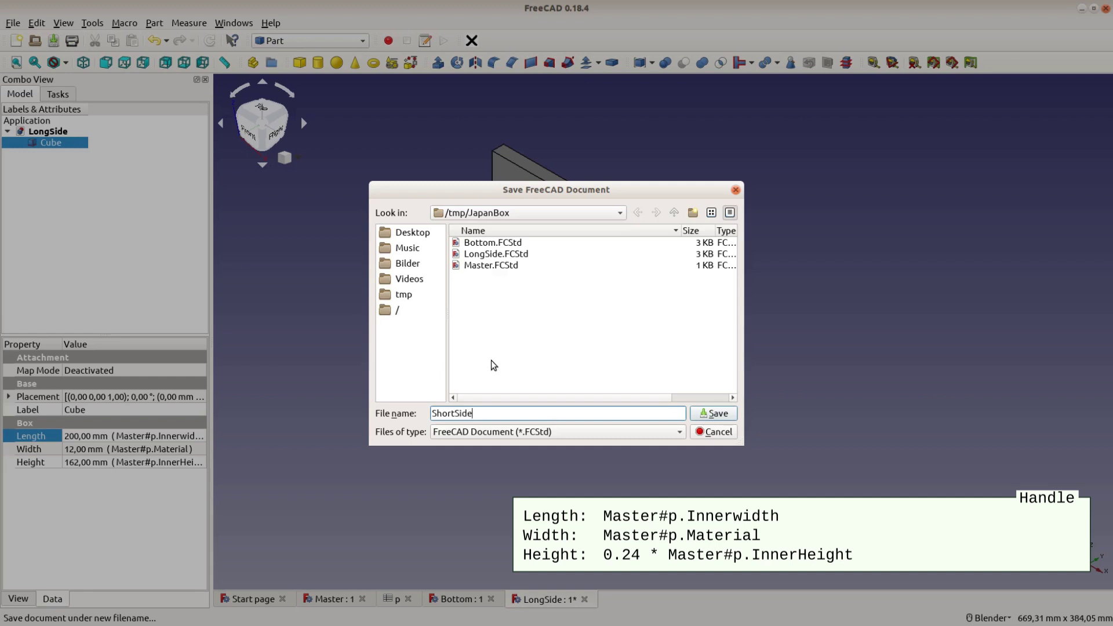
{"action": "key", "text": "Return"}
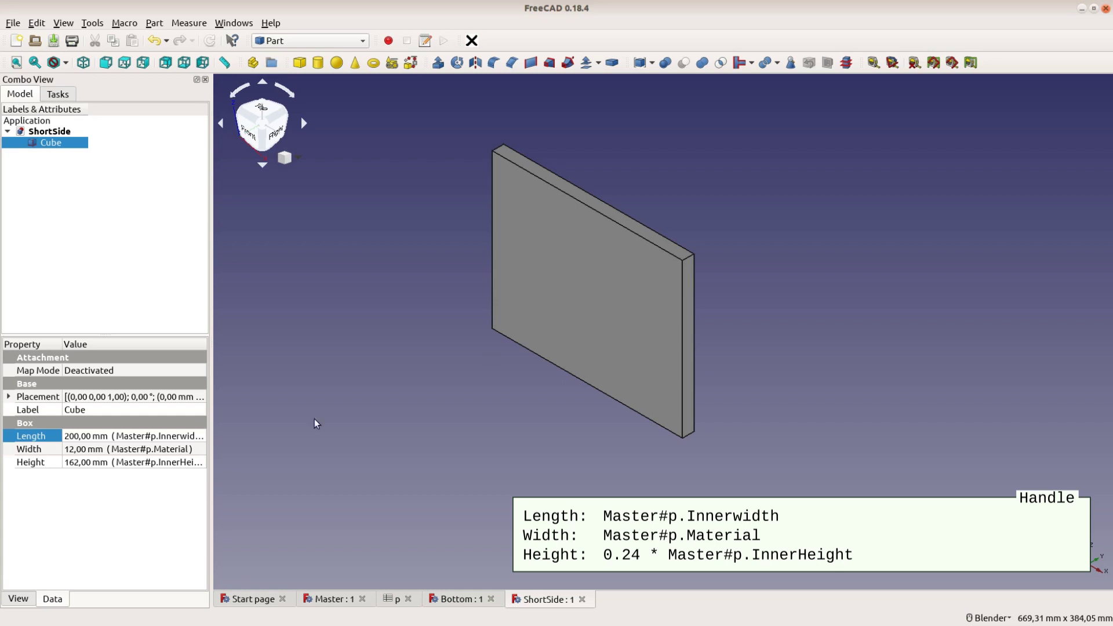
- Change the ShortSide cube's height formula to 0.24 * Master#p.InnerHeight as the basis for the handle
{"action": "left_click", "coordinate": [197, 462]}
{"action": "left_click", "coordinate": [202, 462]}
{"action": "left_click_drag", "start_coordinate": [158, 462], "coordinate": [242, 462]}
{"action": "key", "text": "BackSpace"}
{"action": "key", "text": "Home"}
{"action": "type", "text": "0,24 *"}
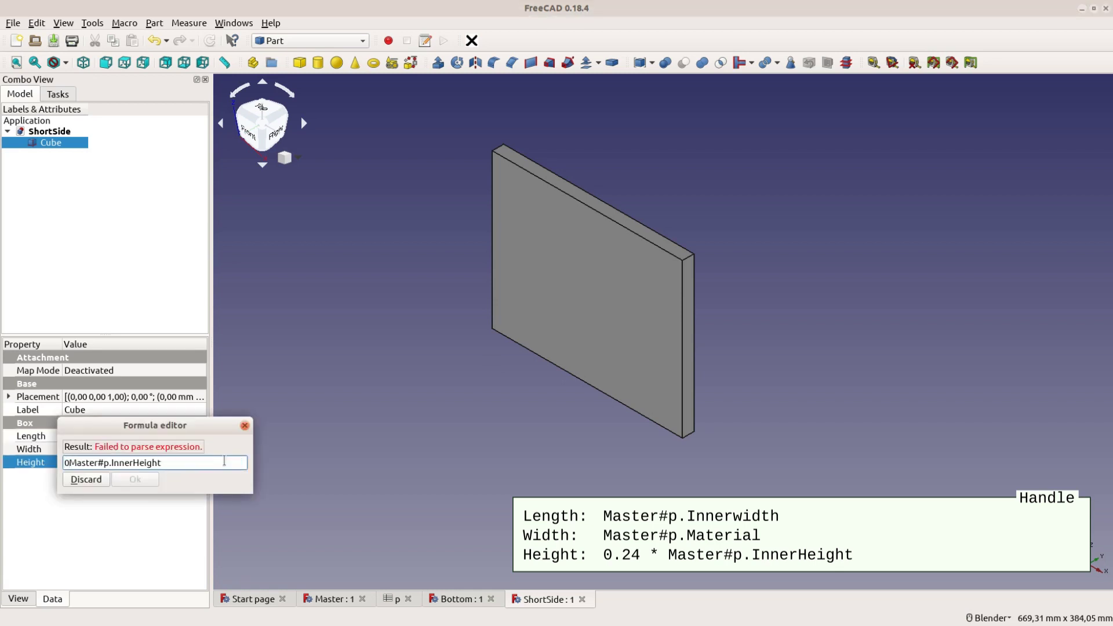
{"action": "left_click", "coordinate": [134, 479]}
- Save the low board as a separate file named Handle in the JapanBox folder
{"action": "left_click", "coordinate": [12, 23]}
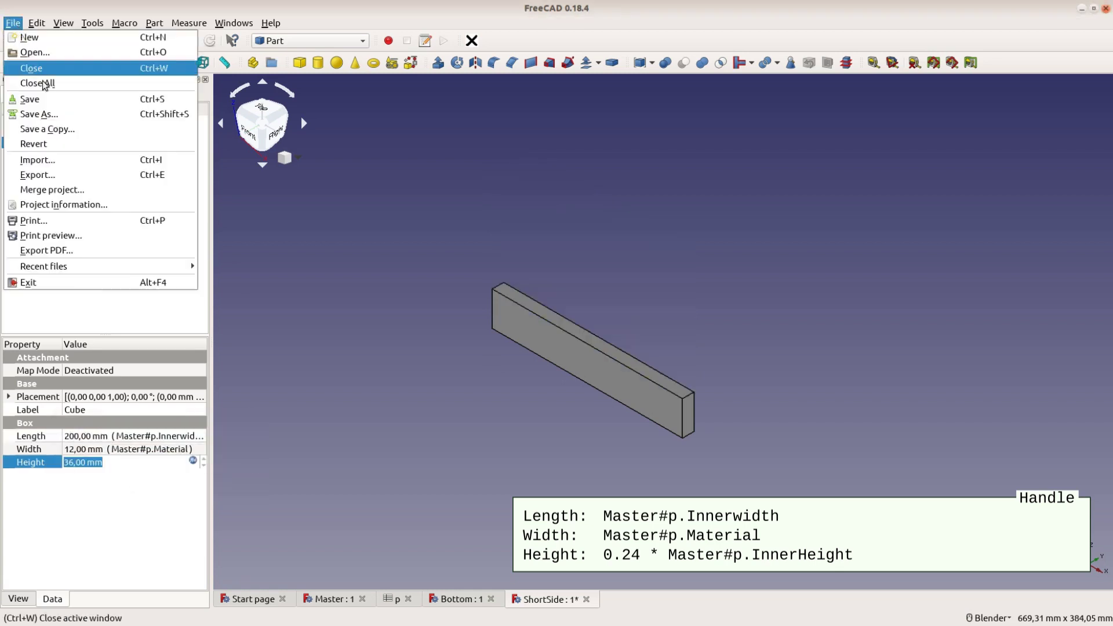
{"action": "left_click", "coordinate": [36, 112]}
{"action": "type", "text": "Handle"}
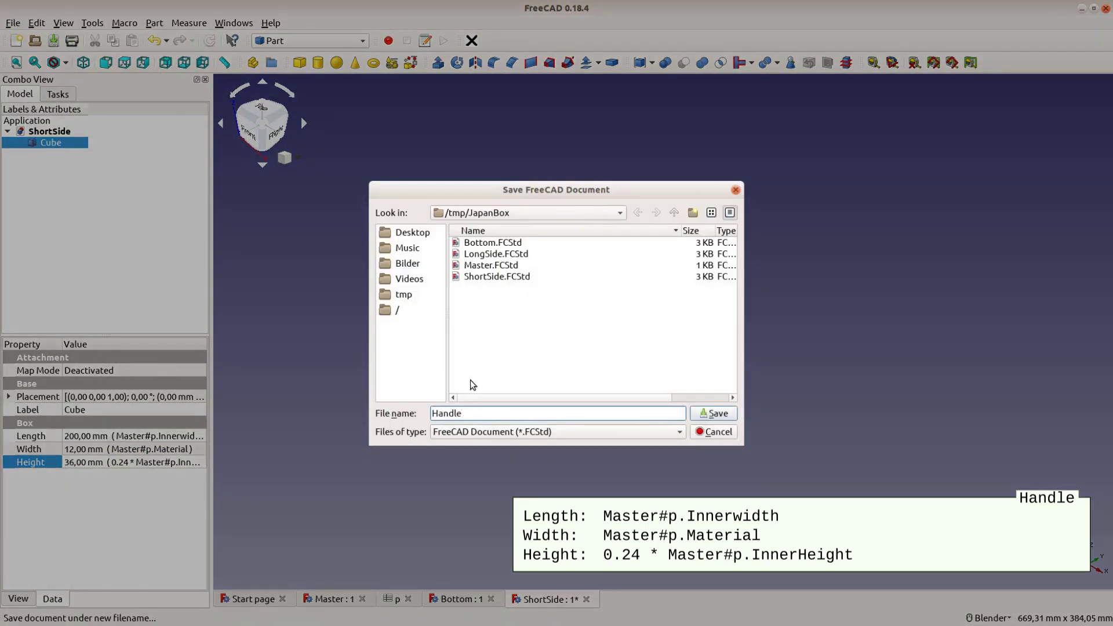
{"action": "key", "text": "Return"}
{"action": "left_click", "coordinate": [13, 23]}
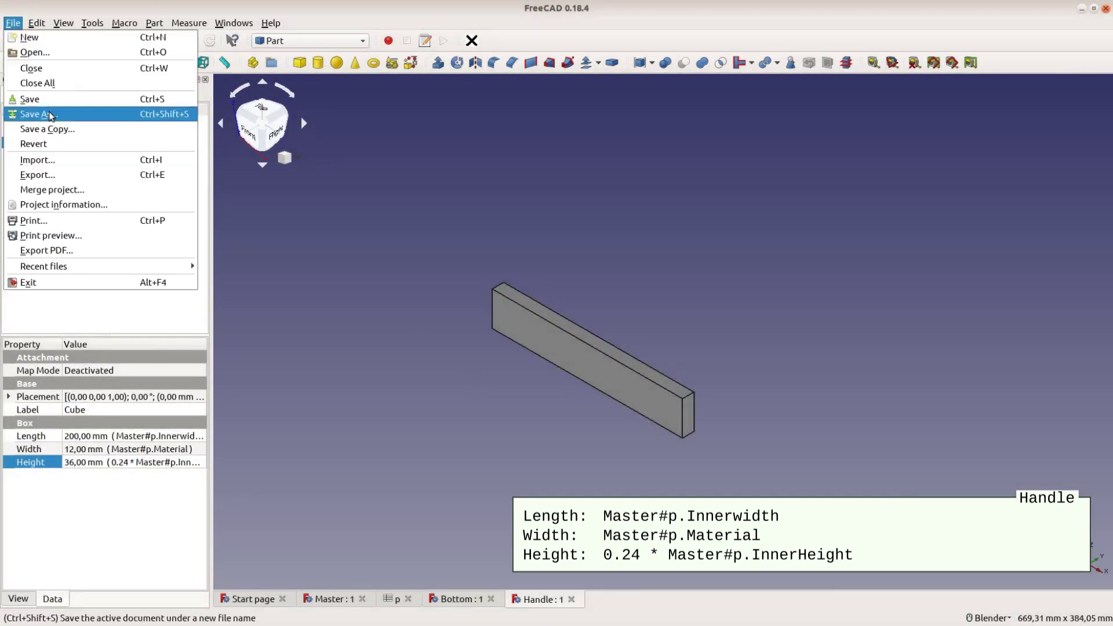
{"action": "left_click", "coordinate": [36, 111]}
{"action": "left_click", "coordinate": [713, 430]}
- Set the Handle cube's height formula to 4 * Master#p.Material
{"action": "left_click", "coordinate": [102, 463]}
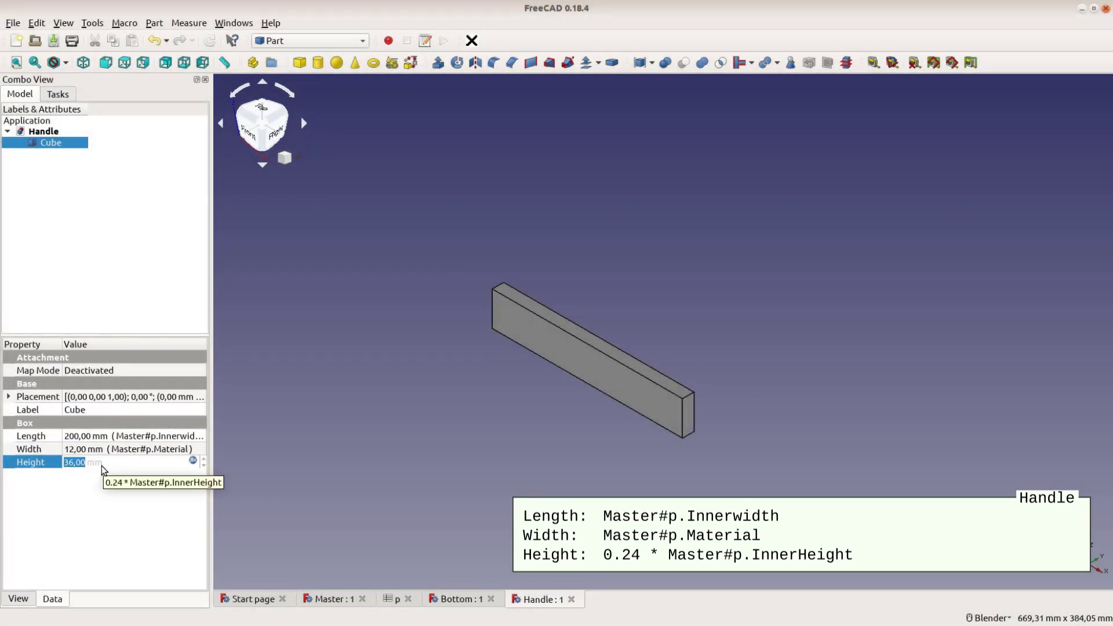
{"action": "left_click", "coordinate": [121, 438]}
{"action": "left_click", "coordinate": [127, 467]}
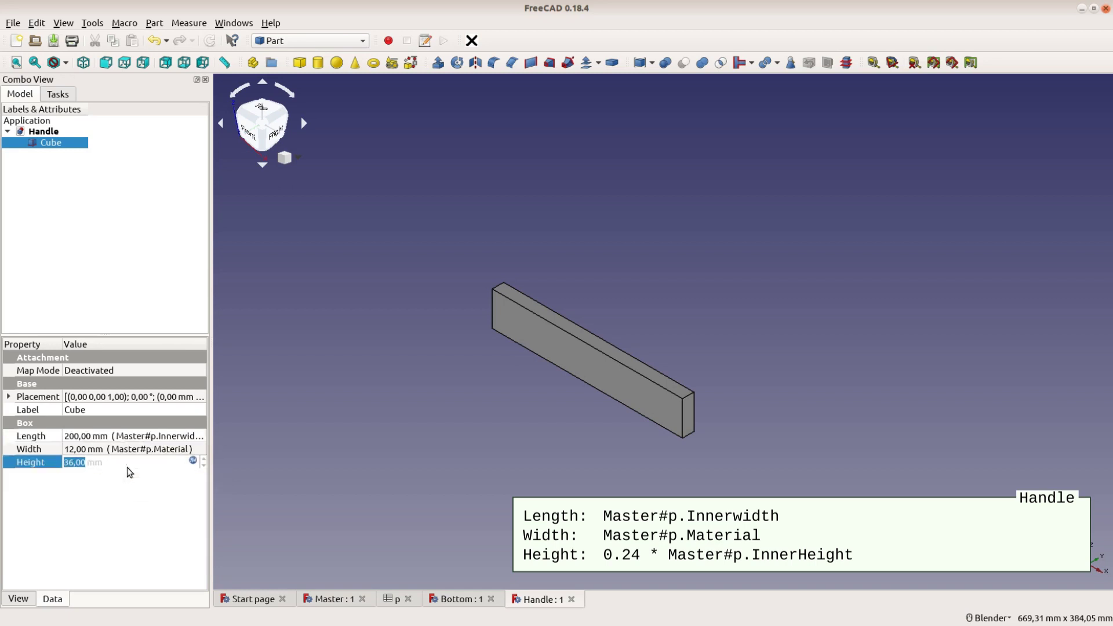
{"action": "left_click", "coordinate": [193, 460]}
{"action": "type", "text": "4 * Master#p.Material"}
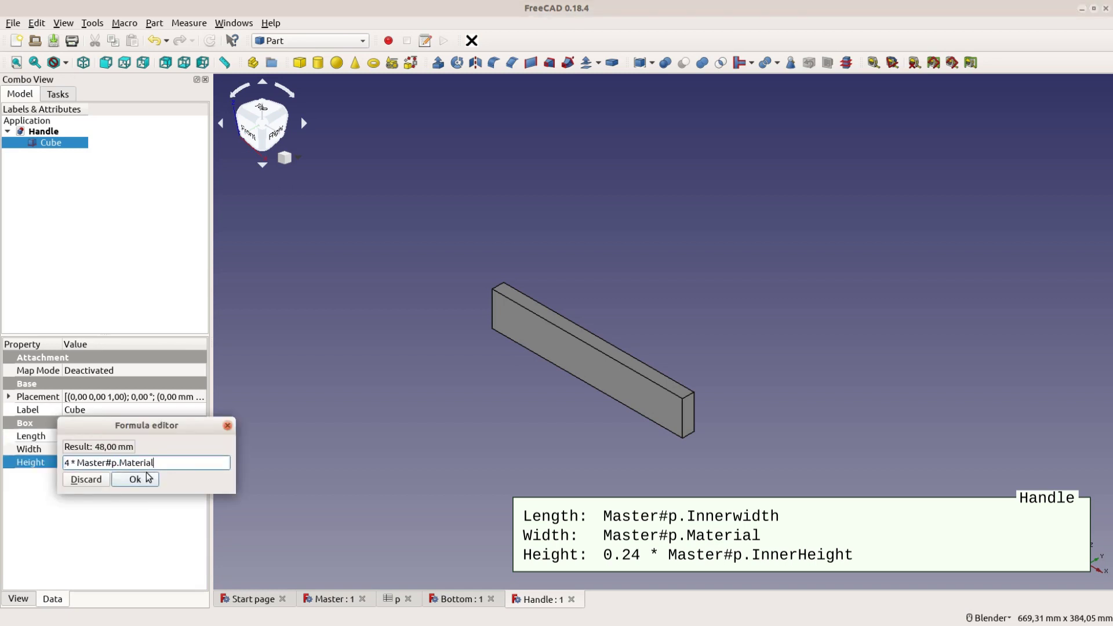
{"action": "left_click", "coordinate": [148, 479]}
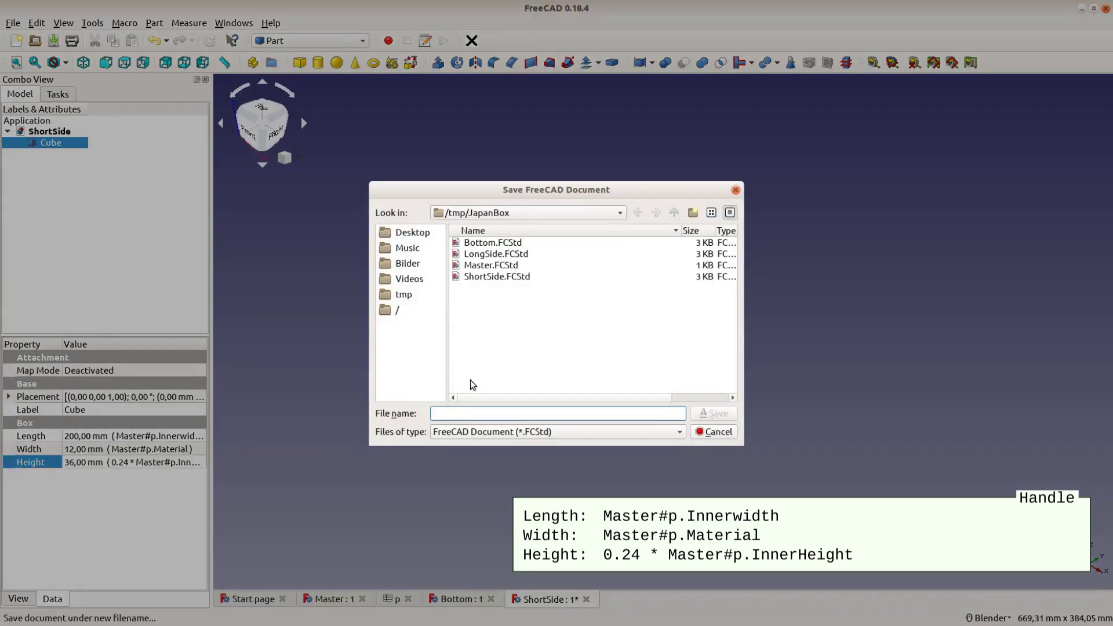
- Save the handle board under the file name Handle in the JapanBox folder
{"action": "type", "text": "Handle"}
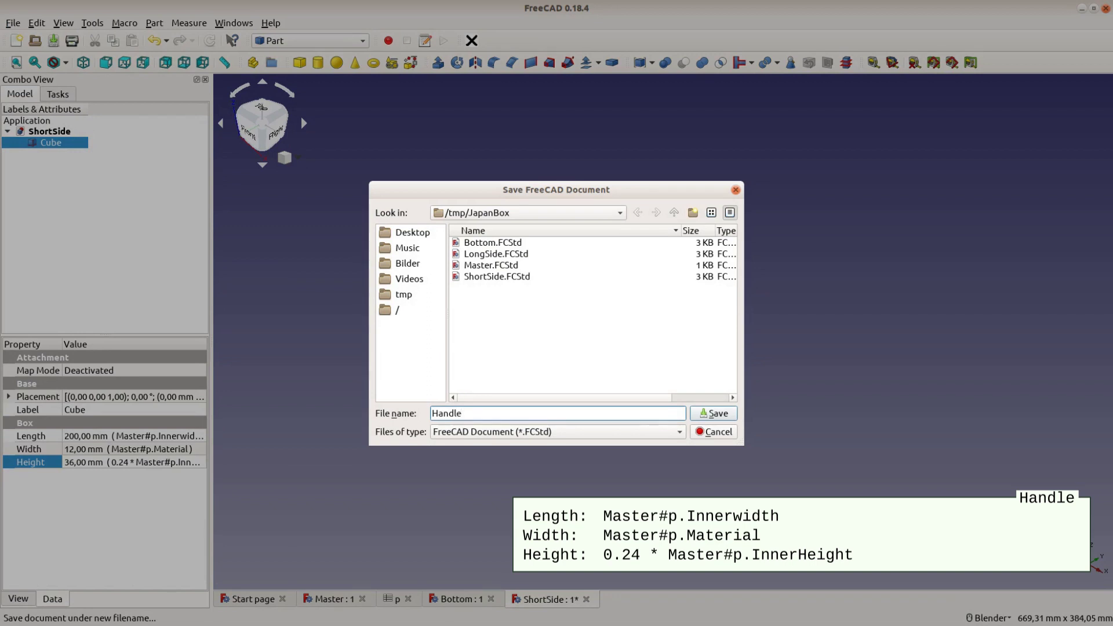
{"action": "key", "text": "Return"}
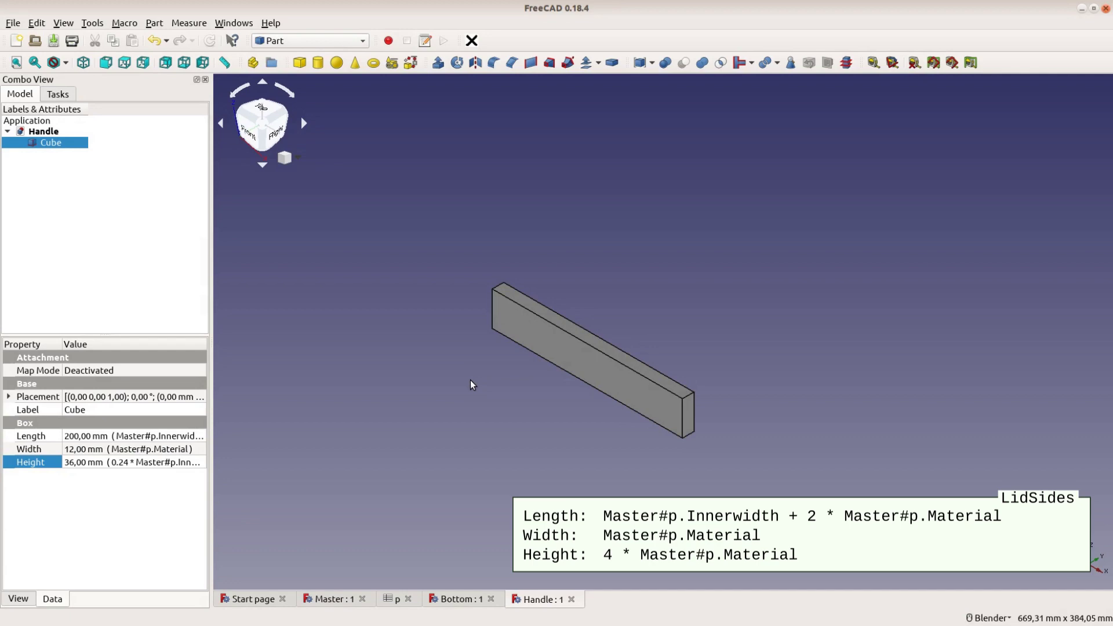
{"action": "left_click", "coordinate": [14, 23]}
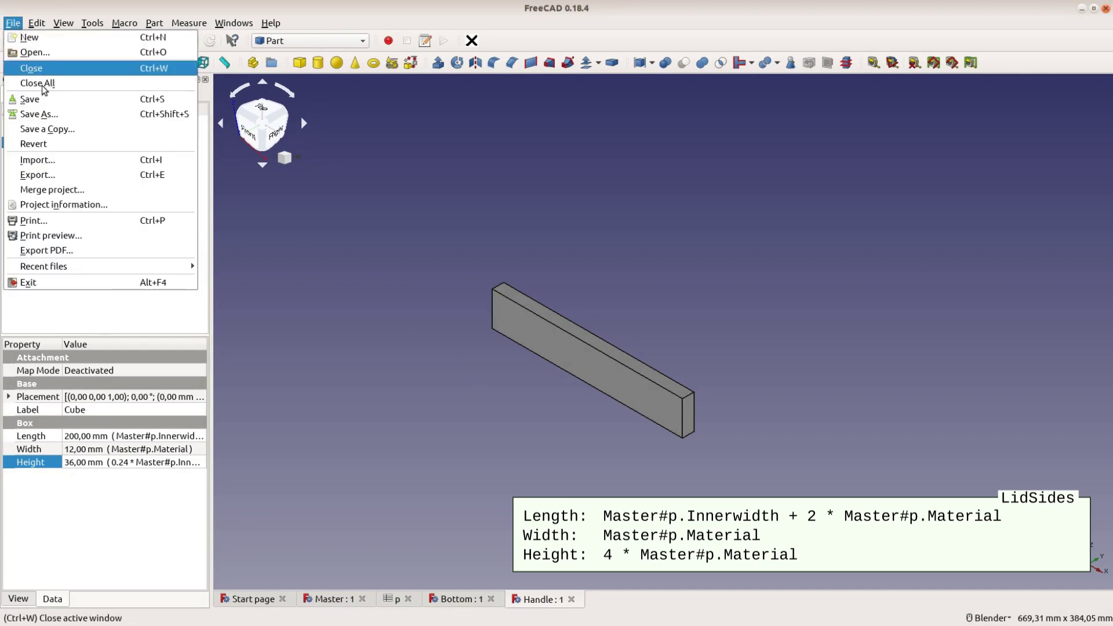
{"action": "left_click", "coordinate": [39, 114]}
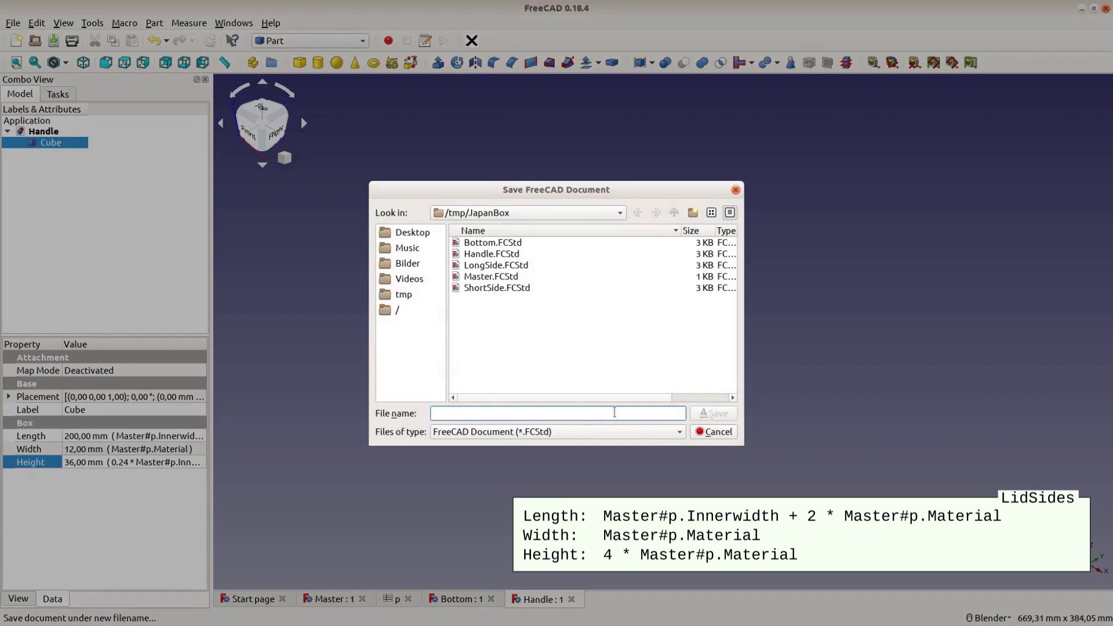
{"action": "left_click", "coordinate": [710, 433]}
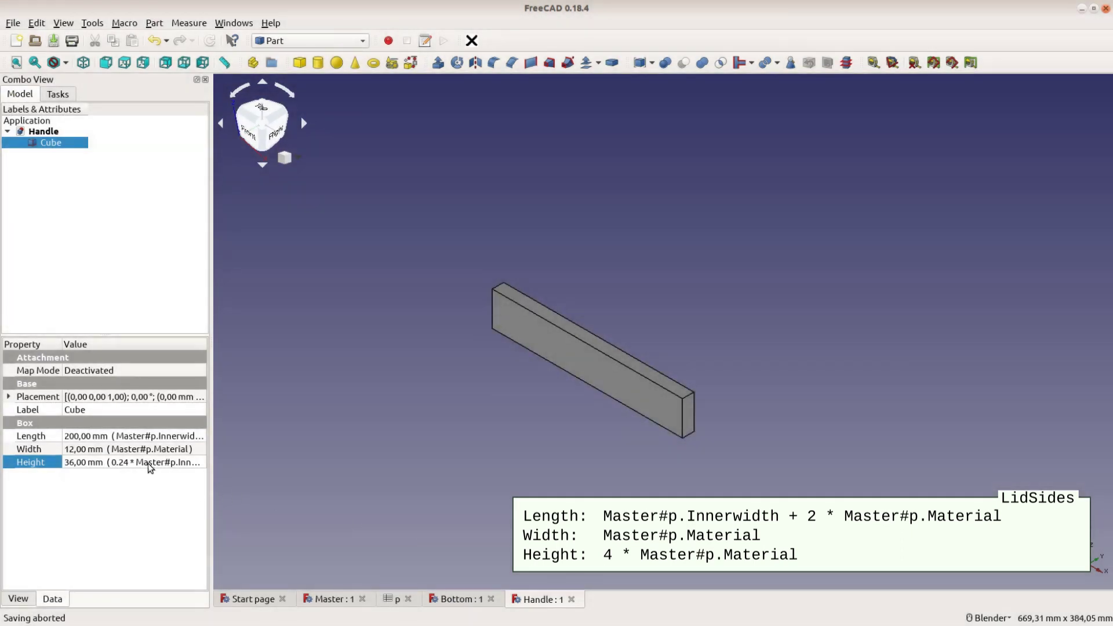
- Change the Handle cube's height formula to 4 * Master#p.Material as the basis for the lid side
{"action": "left_click", "coordinate": [103, 468]}
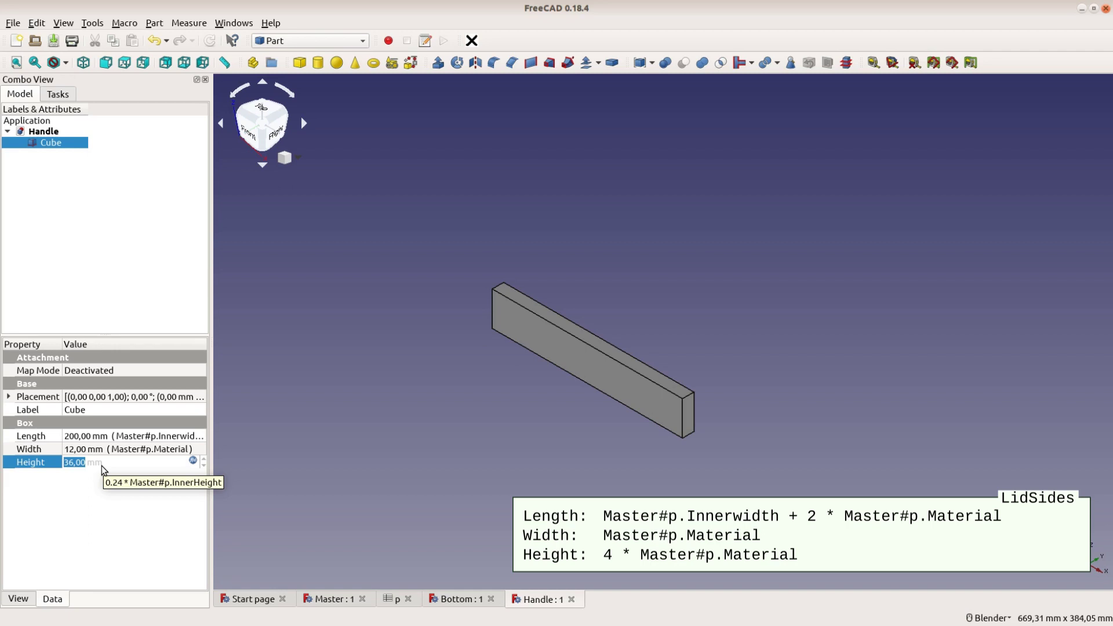
{"action": "left_click", "coordinate": [122, 438]}
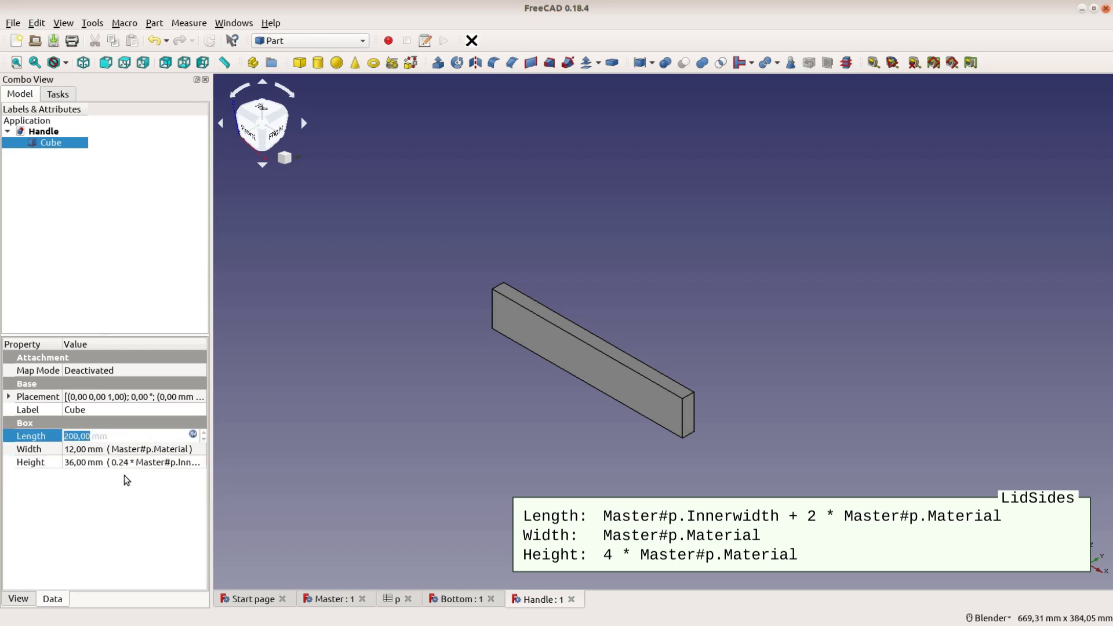
{"action": "left_click", "coordinate": [128, 463]}
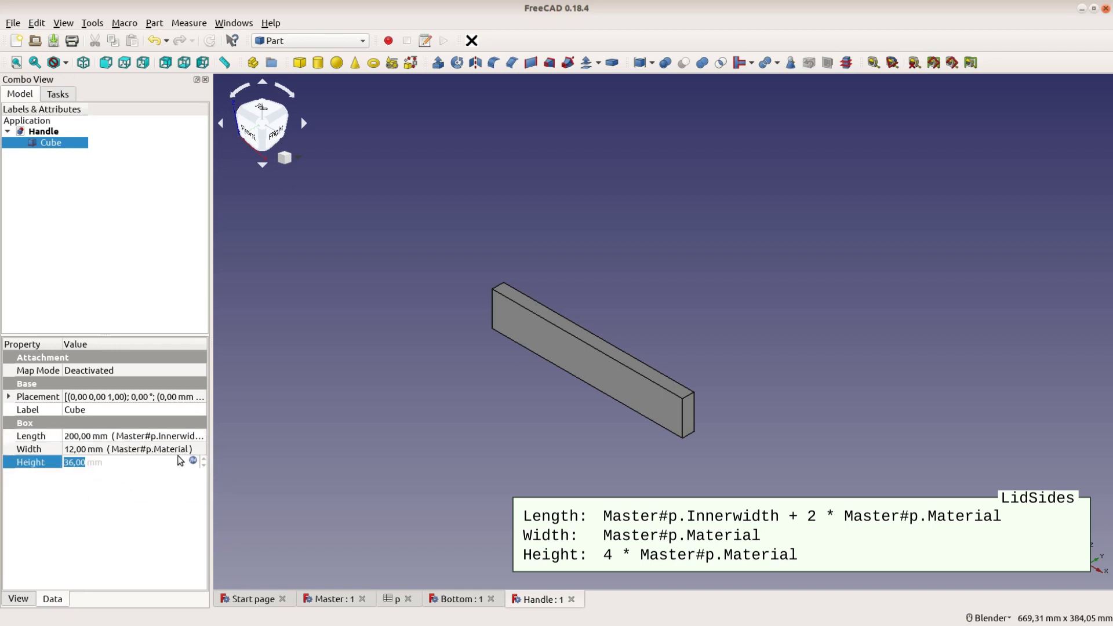
{"action": "left_click", "coordinate": [193, 462]}
{"action": "key", "text": "Home"}
{"action": "key", "text": "Delete"}
{"action": "key", "text": "Delete"}
{"action": "key", "text": "Delete"}
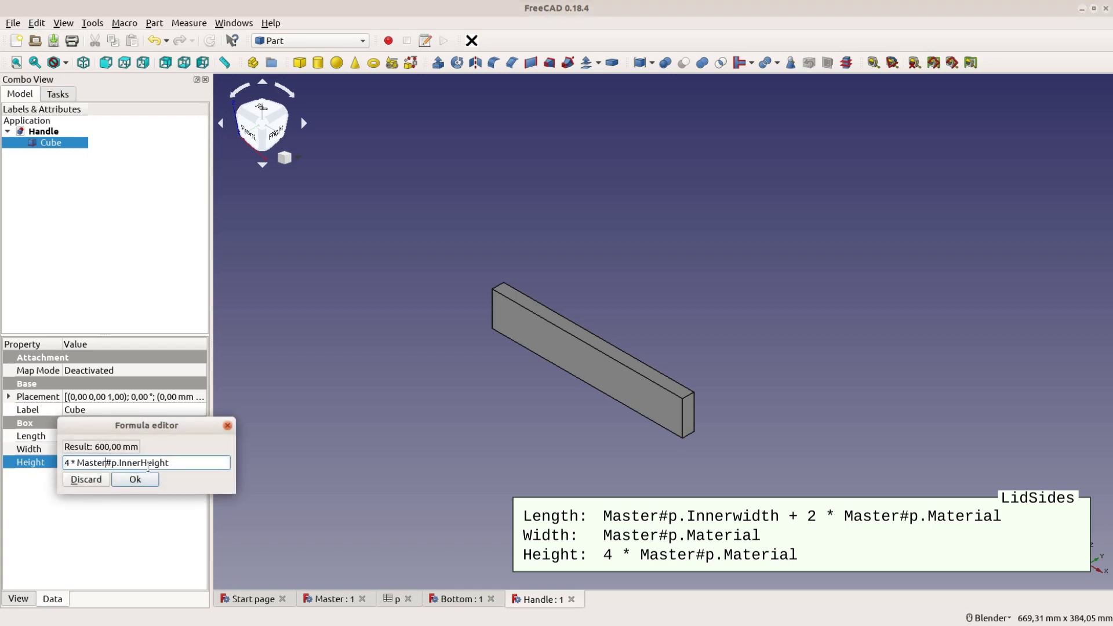
{"action": "double_click", "coordinate": [148, 463]}
{"action": "type", "text": "Material"}
{"action": "left_click", "coordinate": [135, 479]}
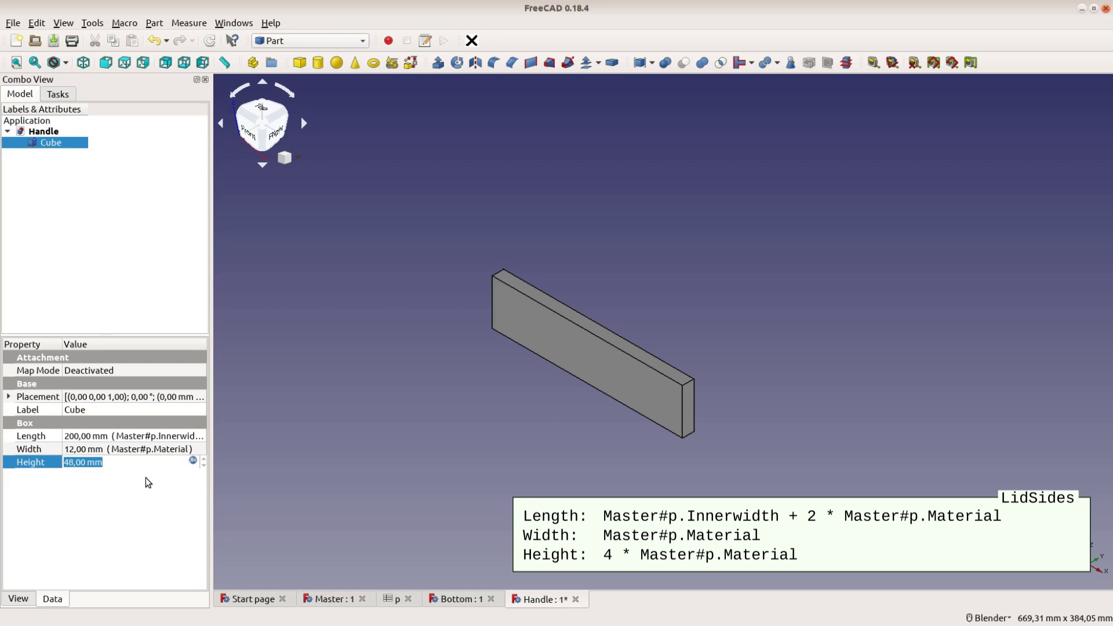
- Extend the cube's length formula to Master#p.Innerwidth + 2 * Master#p.Material
{"action": "left_click_drag", "start_coordinate": [211, 449], "coordinate": [274, 446]}
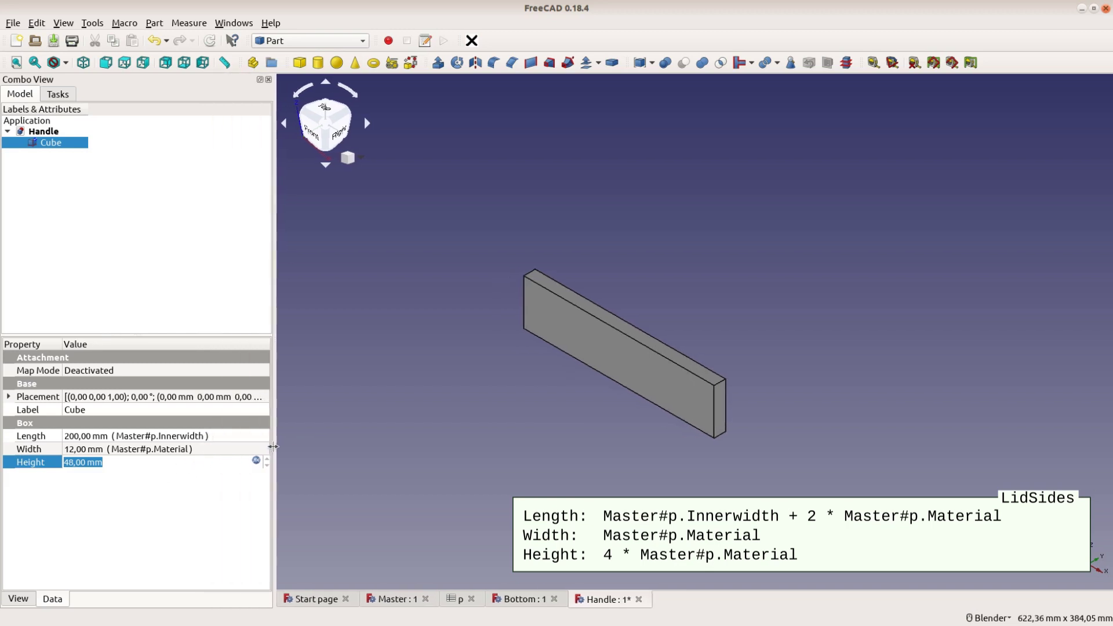
{"action": "left_click", "coordinate": [241, 441]}
{"action": "left_click", "coordinate": [256, 434]}
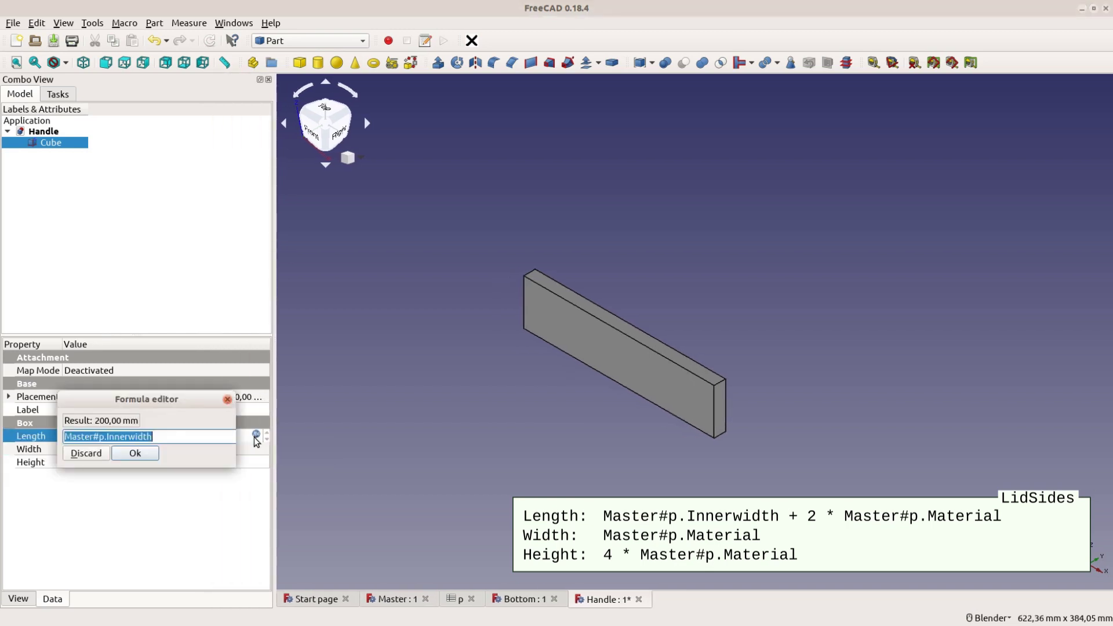
{"action": "left_click", "coordinate": [173, 435]}
{"action": "type", "text": "+ 2"}
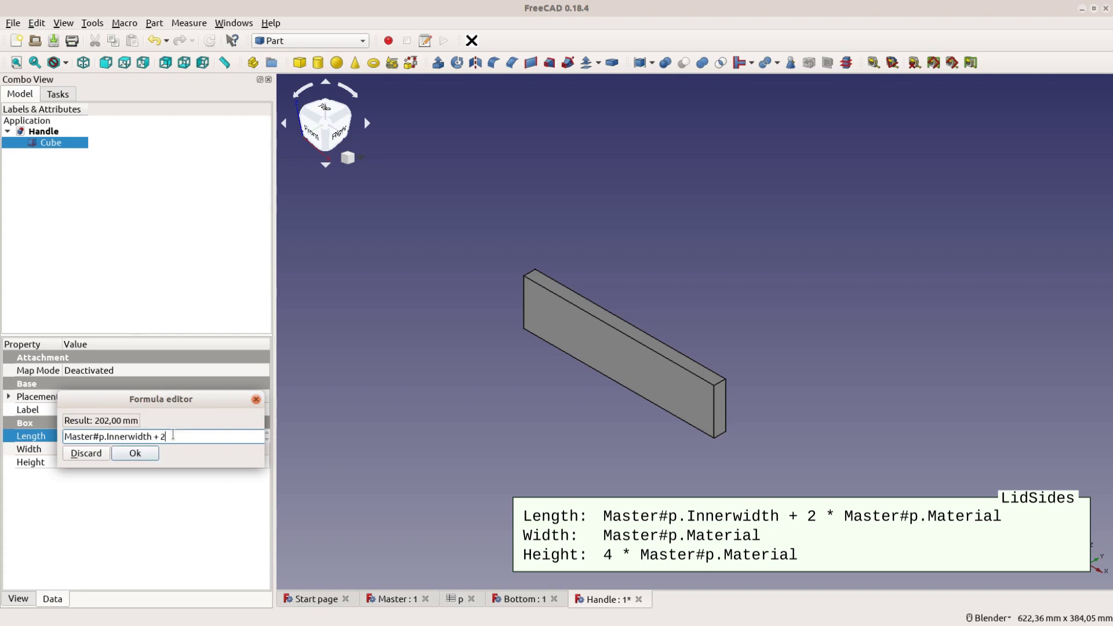
{"action": "type", "text": "* Master#p.Material"}
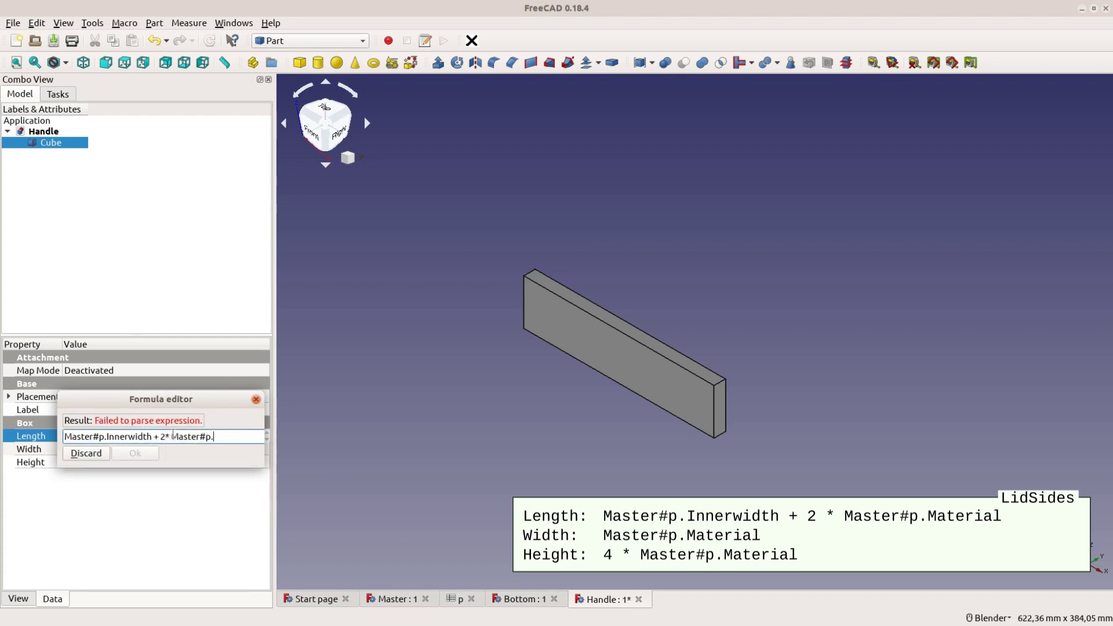
{"action": "left_click", "coordinate": [135, 454]}
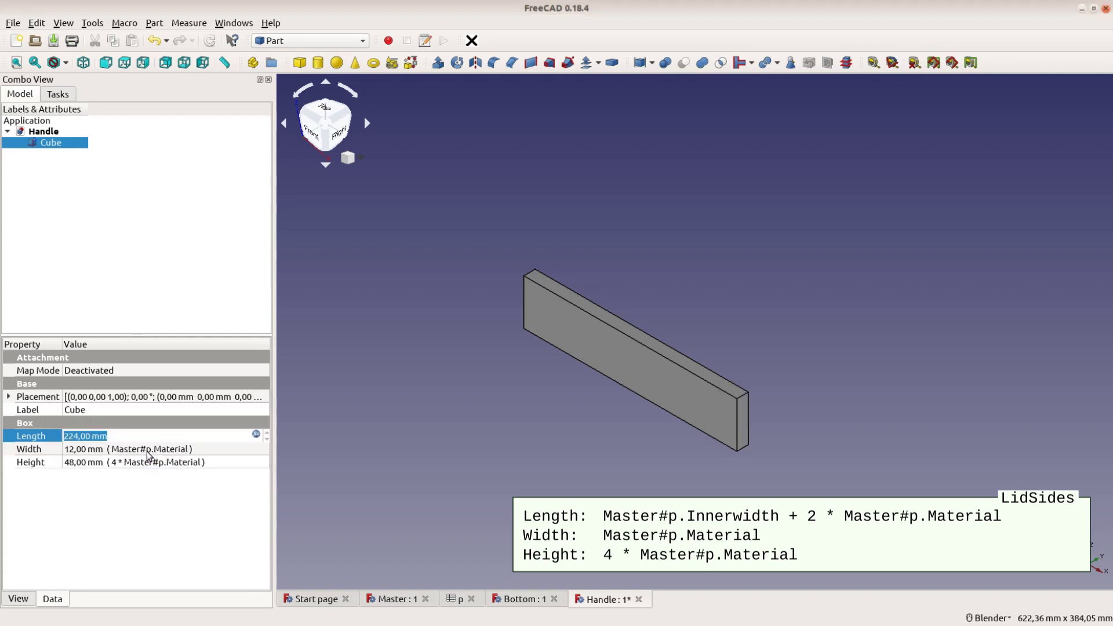
- Save the lid side board as a separate file named LidSide in the JapanBox folder
{"action": "left_click", "coordinate": [172, 454]}
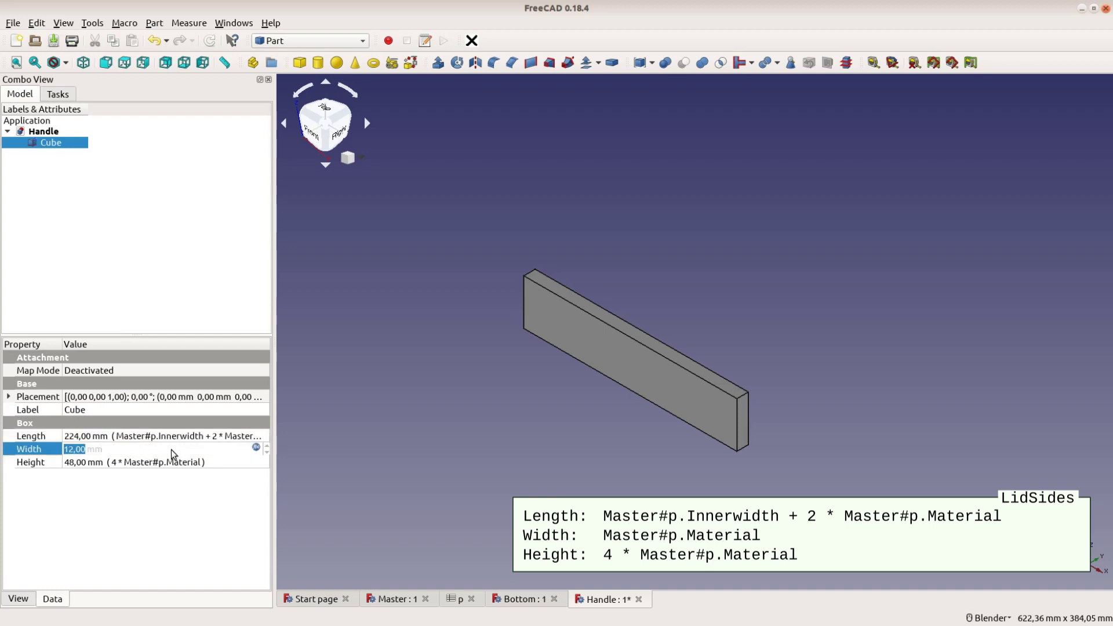
{"action": "left_click", "coordinate": [319, 470]}
{"action": "left_click", "coordinate": [13, 22]}
{"action": "left_click", "coordinate": [75, 114]}
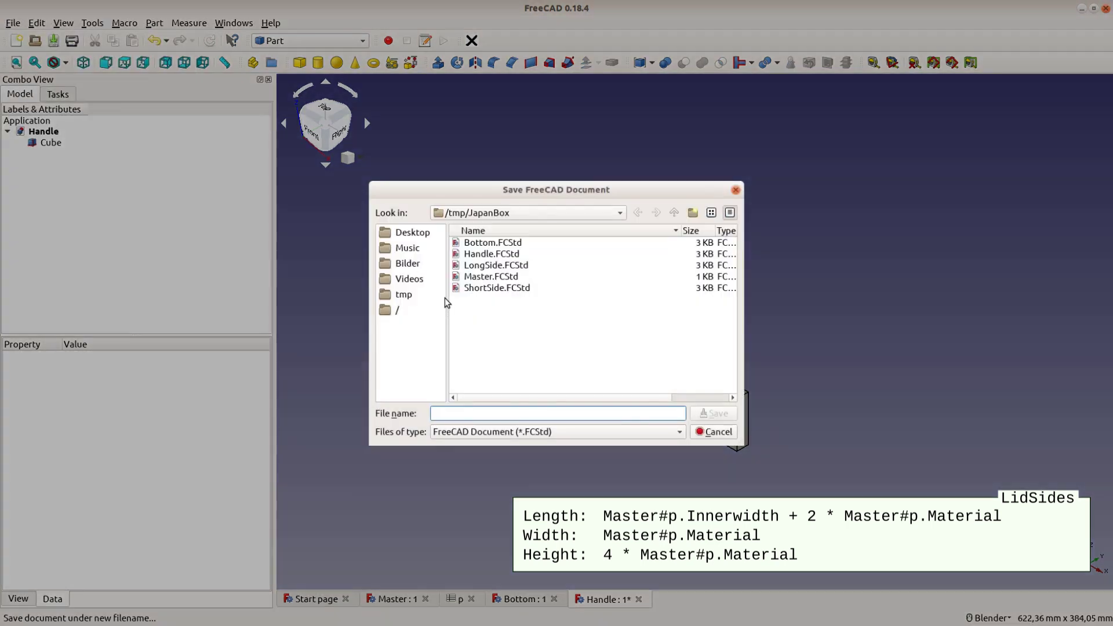
{"action": "type", "text": "LidSides"}
{"action": "key", "text": "BackSpace"}
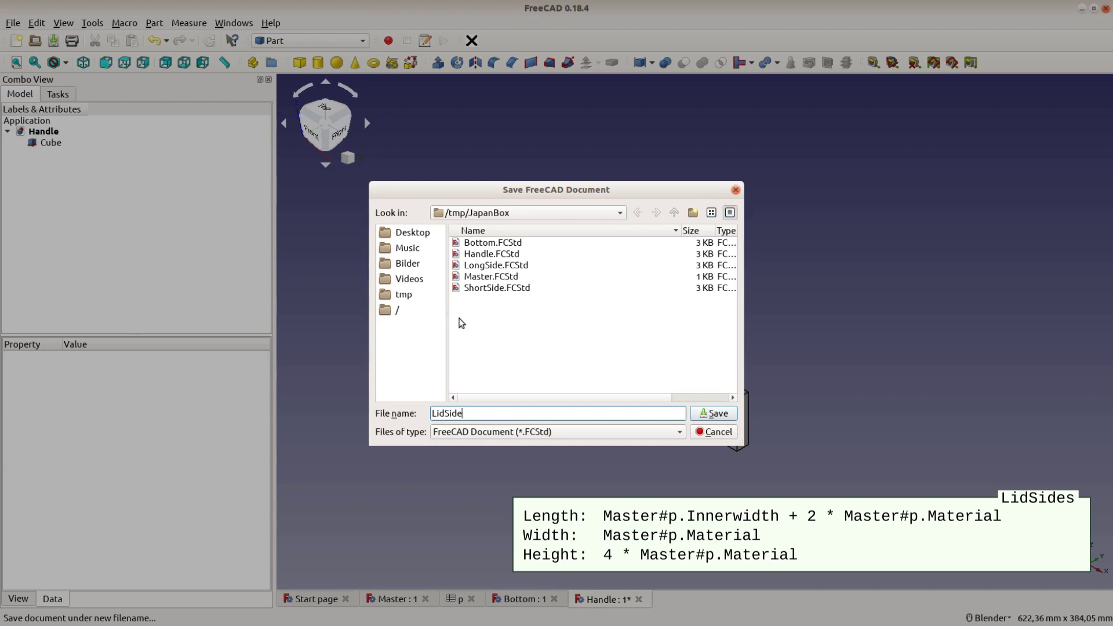
{"action": "key", "text": "Return"}
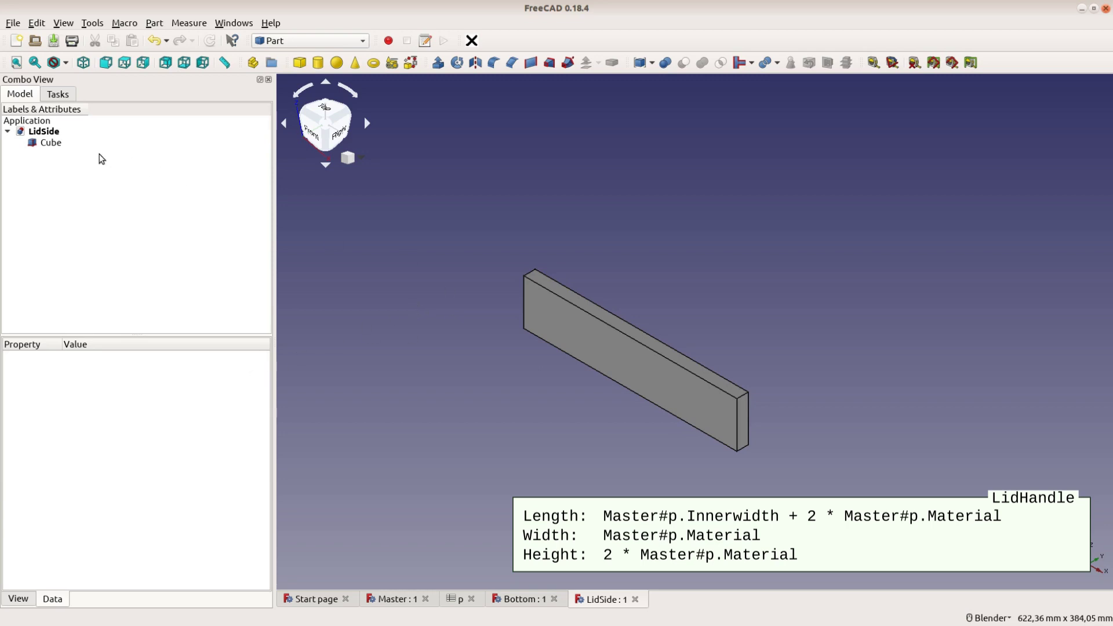
- Change the LidSide cube's height formula to 2 * Master#p.Material as the basis for the lid handle
{"action": "left_click", "coordinate": [61, 143]}
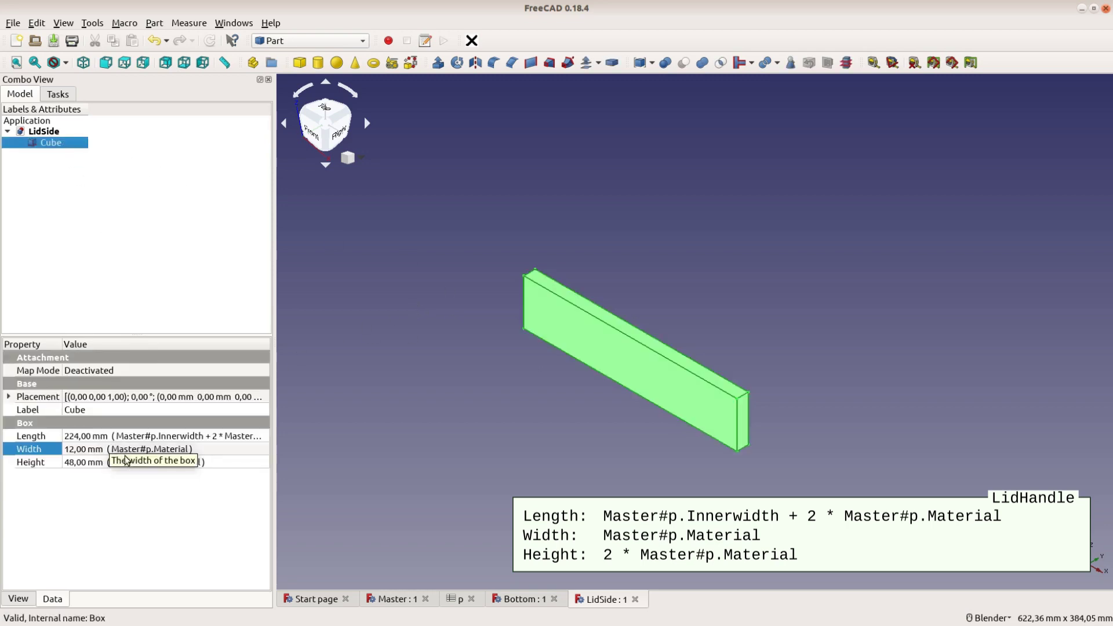
{"action": "left_click", "coordinate": [235, 462]}
{"action": "left_click", "coordinate": [256, 462]}
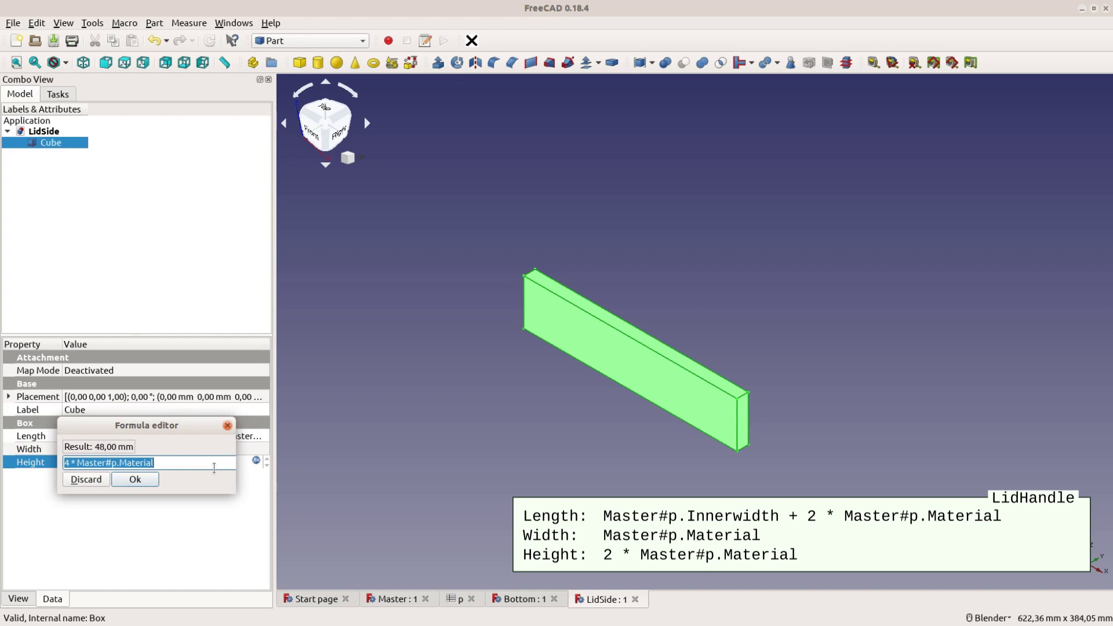
{"action": "key", "text": "Home"}
{"action": "type", "text": "2"}
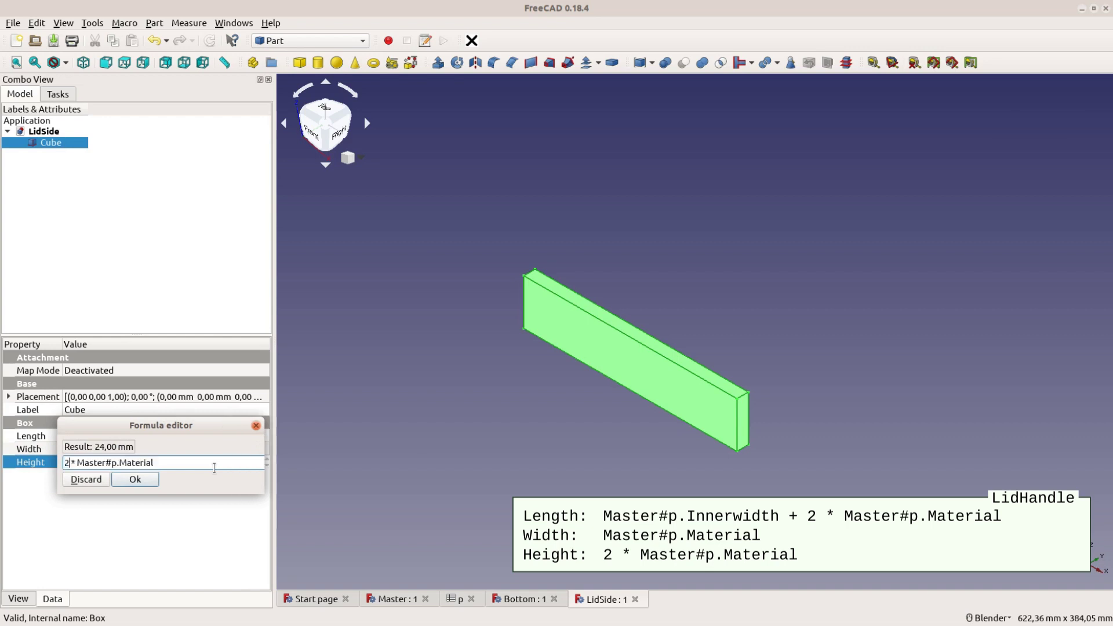
{"action": "left_click", "coordinate": [141, 482]}
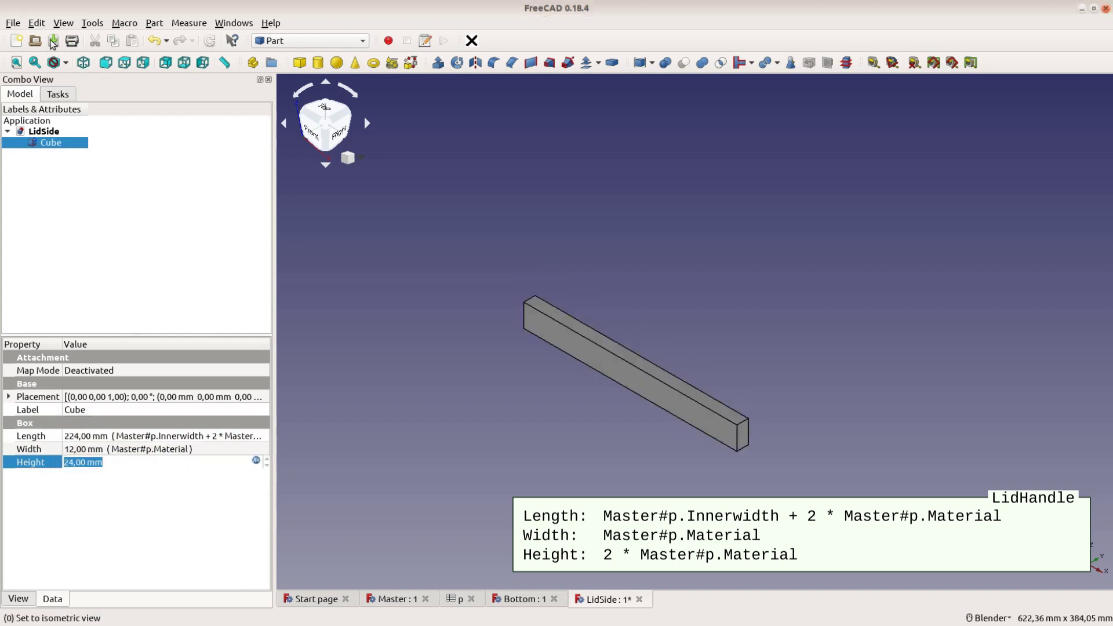
- Save the lid handle board as a separate file named LidHandle in the JapanBox folder
{"action": "left_click", "coordinate": [13, 23]}
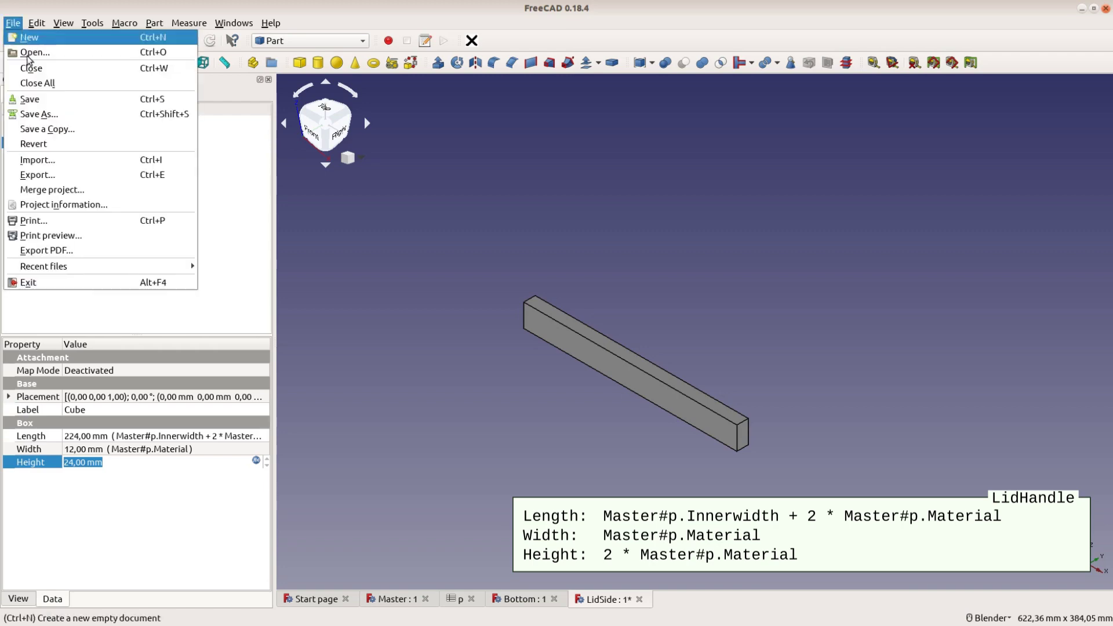
{"action": "left_click", "coordinate": [46, 120]}
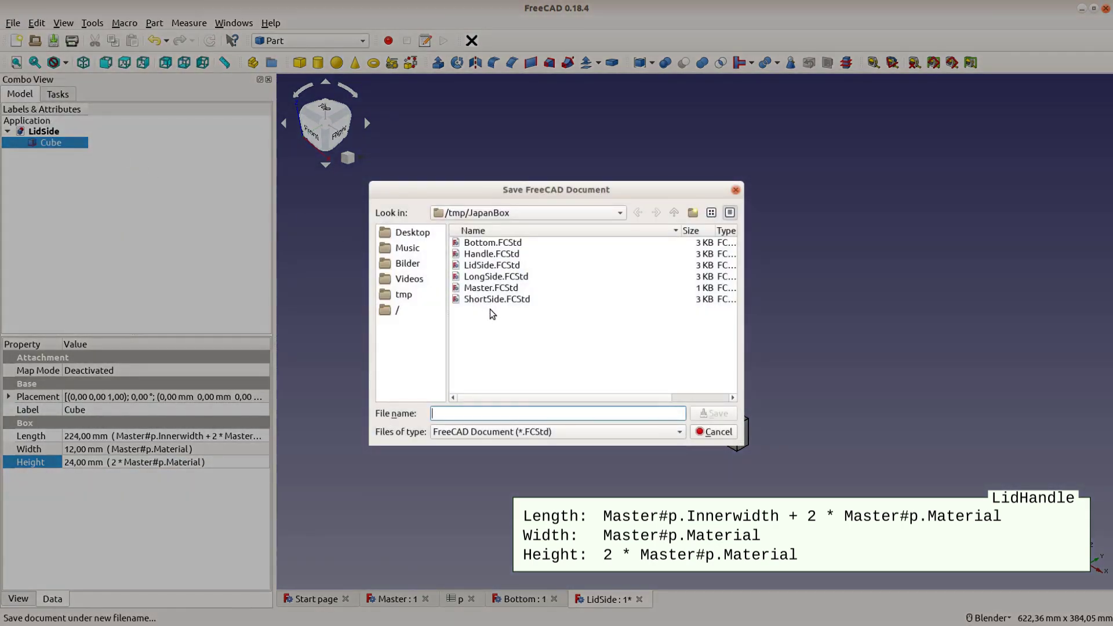
{"action": "type", "text": "Lid"}
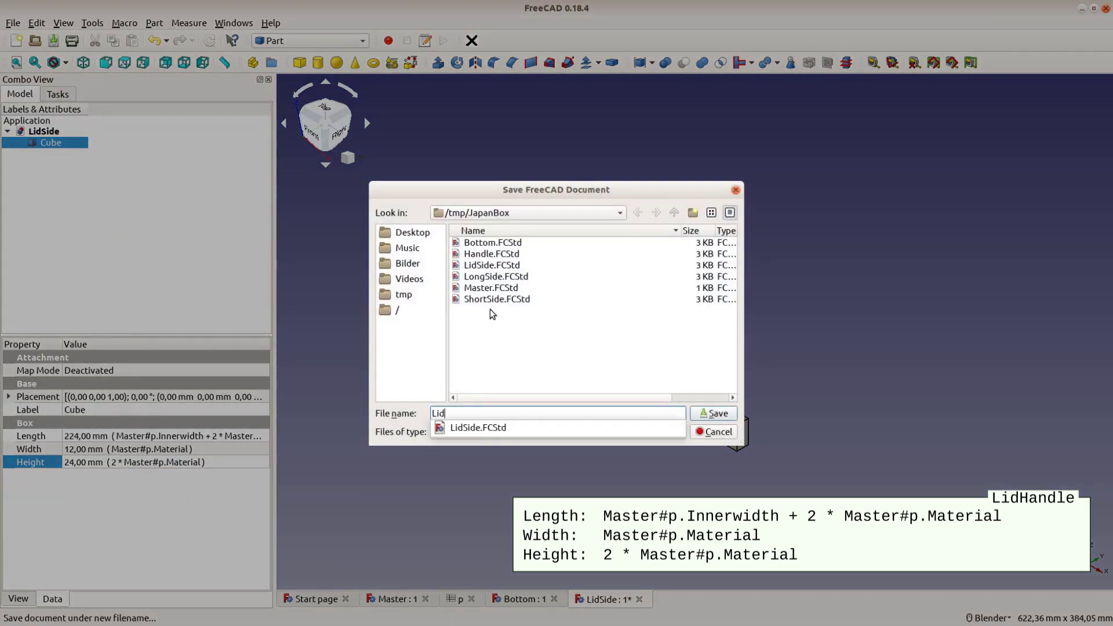
{"action": "type", "text": "Handle"}
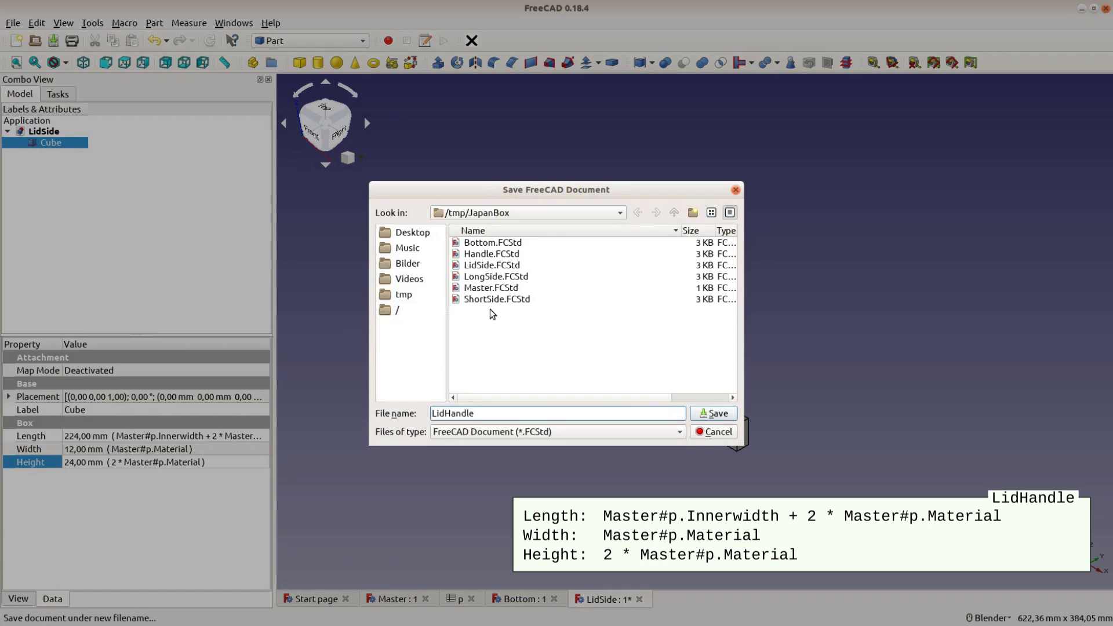
{"action": "left_click", "coordinate": [717, 415]}
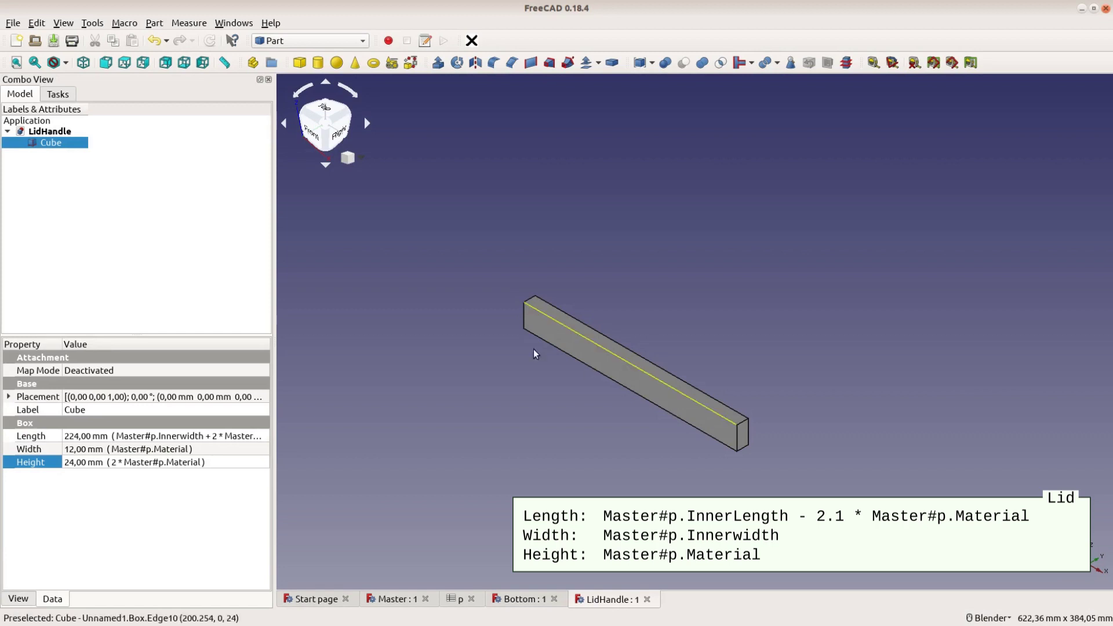
{"action": "left_click", "coordinate": [16, 62]}
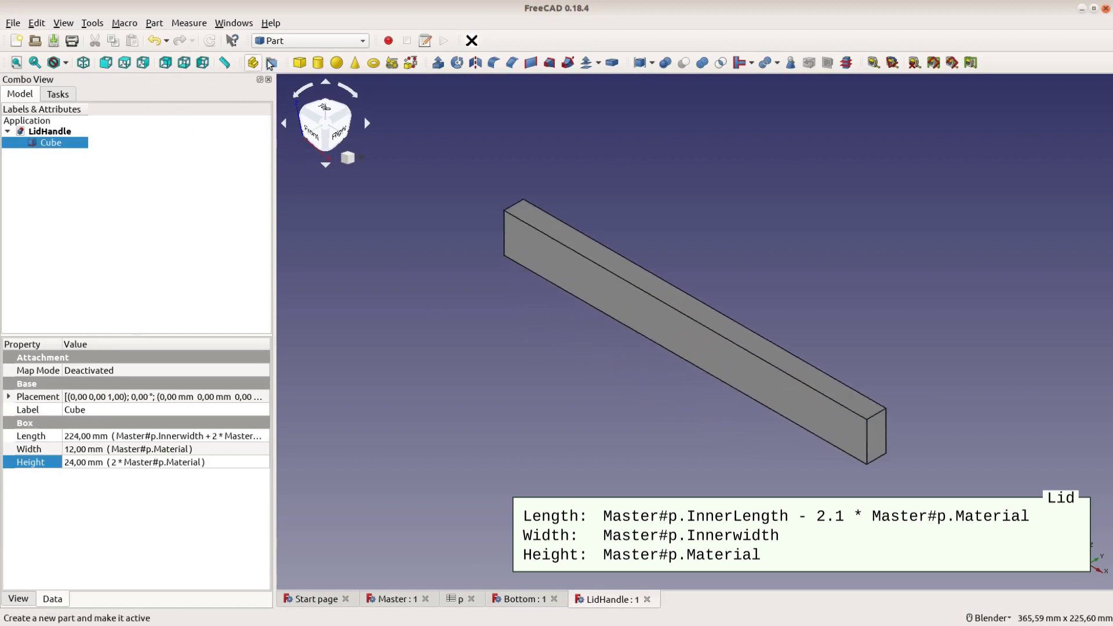
- Create a new document and add a cube as the basis for the lid board
{"action": "left_click", "coordinate": [16, 40]}
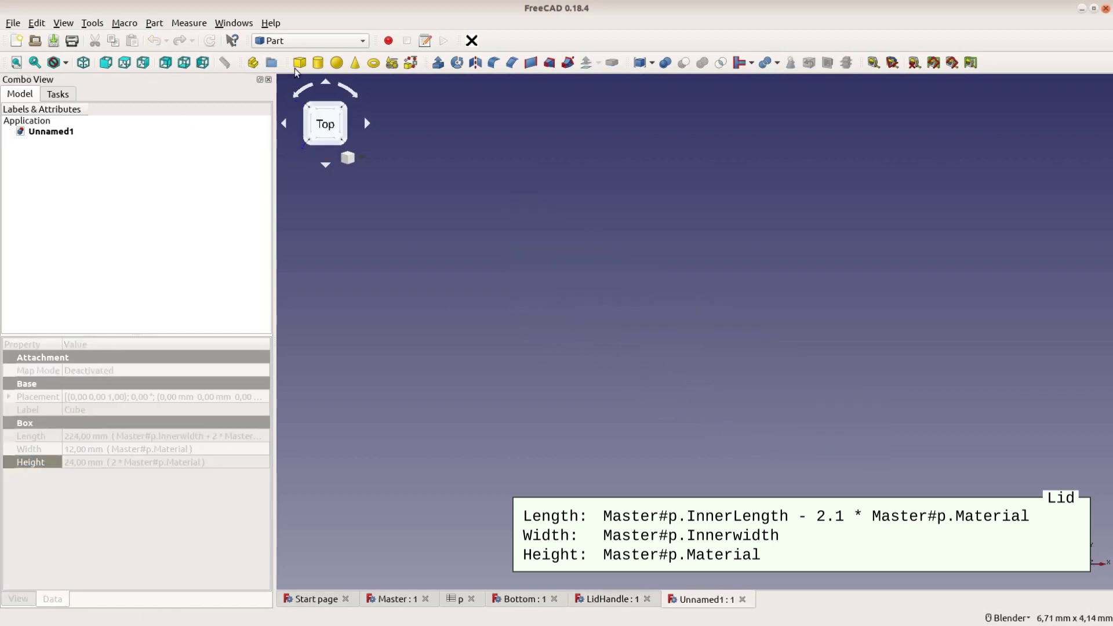
{"action": "left_click", "coordinate": [306, 64]}
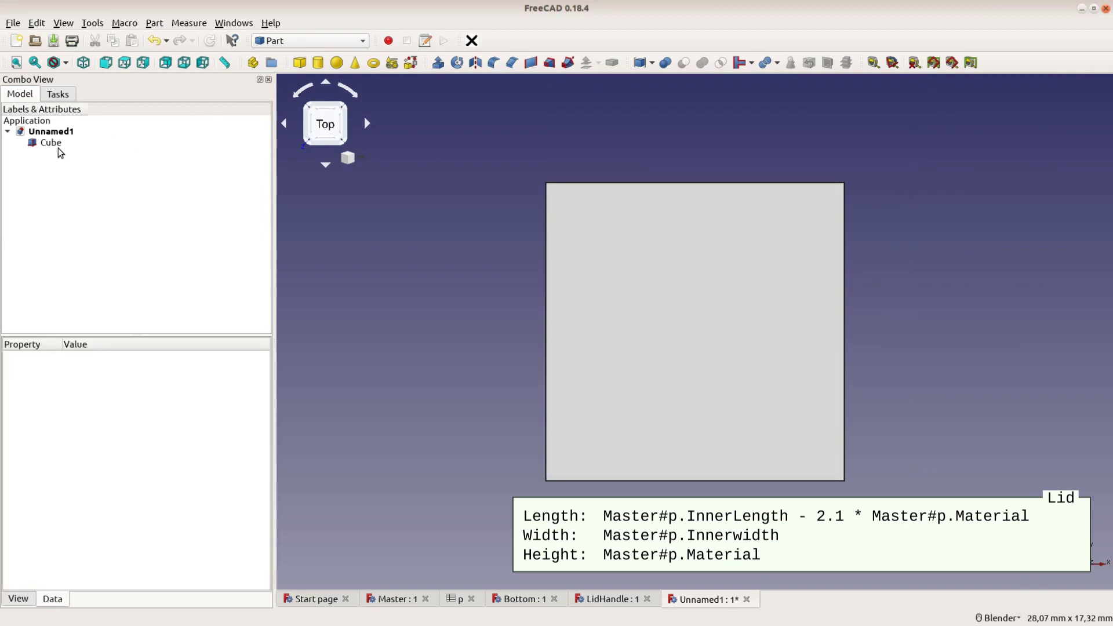
{"action": "left_click", "coordinate": [58, 145]}
- Set the cube's length formula to Master#p.InnerLength - 2,1 * Master#p.Material
{"action": "left_click", "coordinate": [116, 438]}
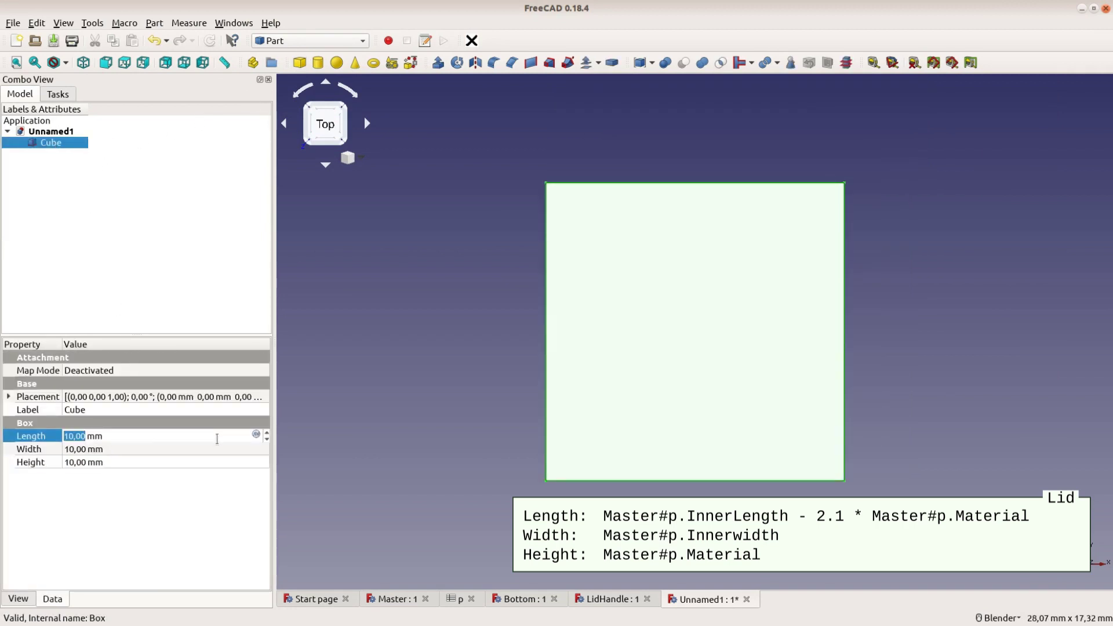
{"action": "left_click", "coordinate": [256, 435]}
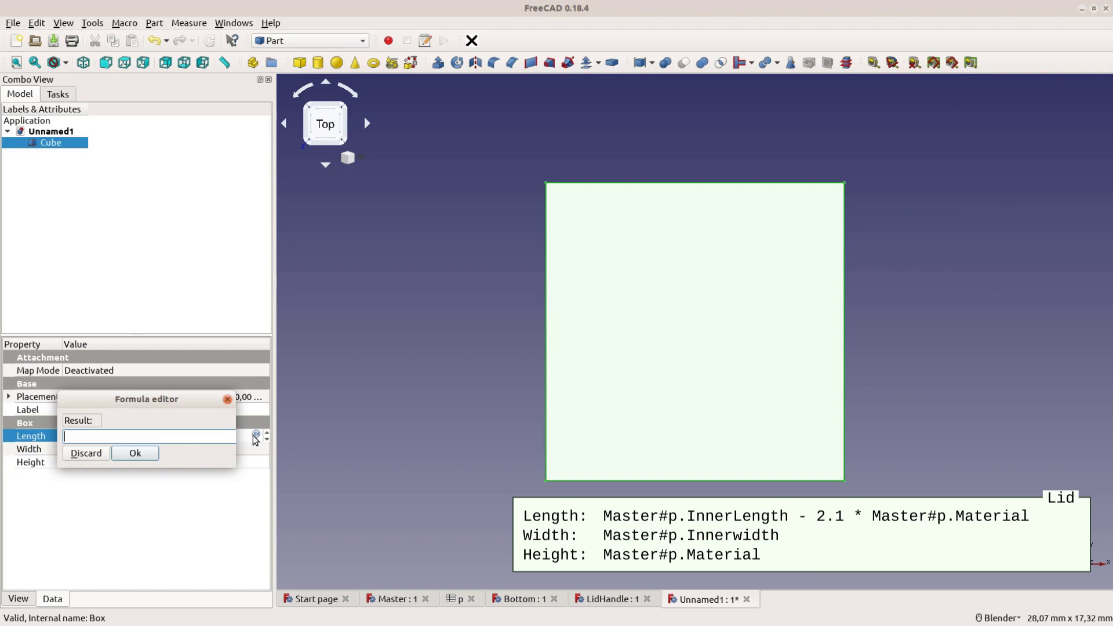
{"action": "type", "text": "Master#p."}
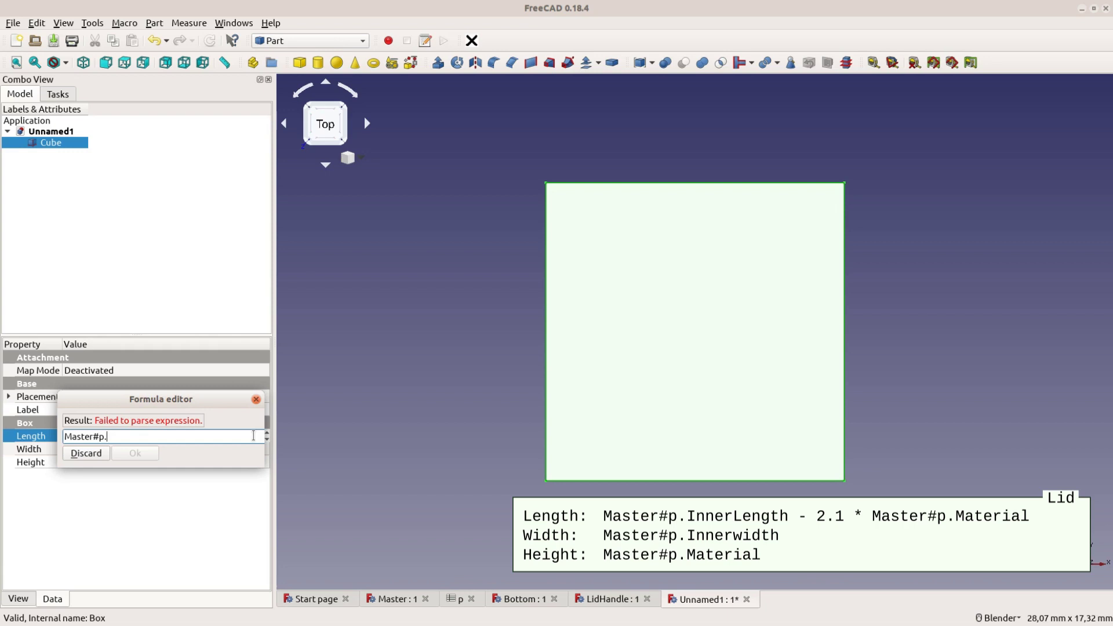
{"action": "type", "text": "InnverL"}
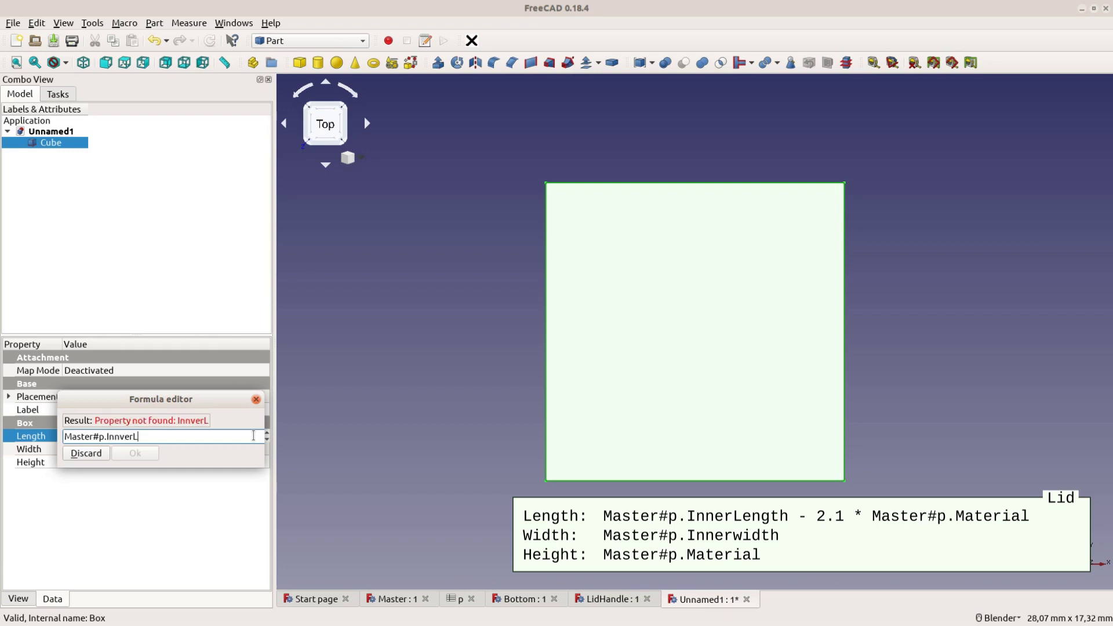
{"action": "key", "text": "BackSpace"}
{"action": "key", "text": "BackSpace"}
{"action": "key", "text": "BackSpace"}
{"action": "key", "text": "BackSpace"}
{"action": "type", "text": "erLength"}
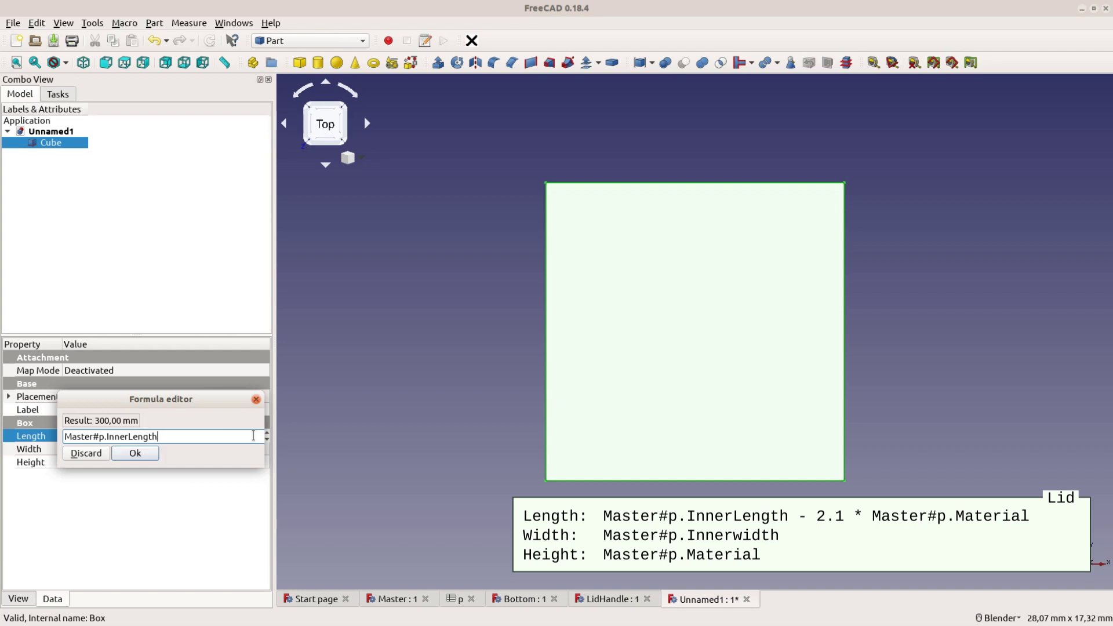
{"action": "type", "text": " - 2."}
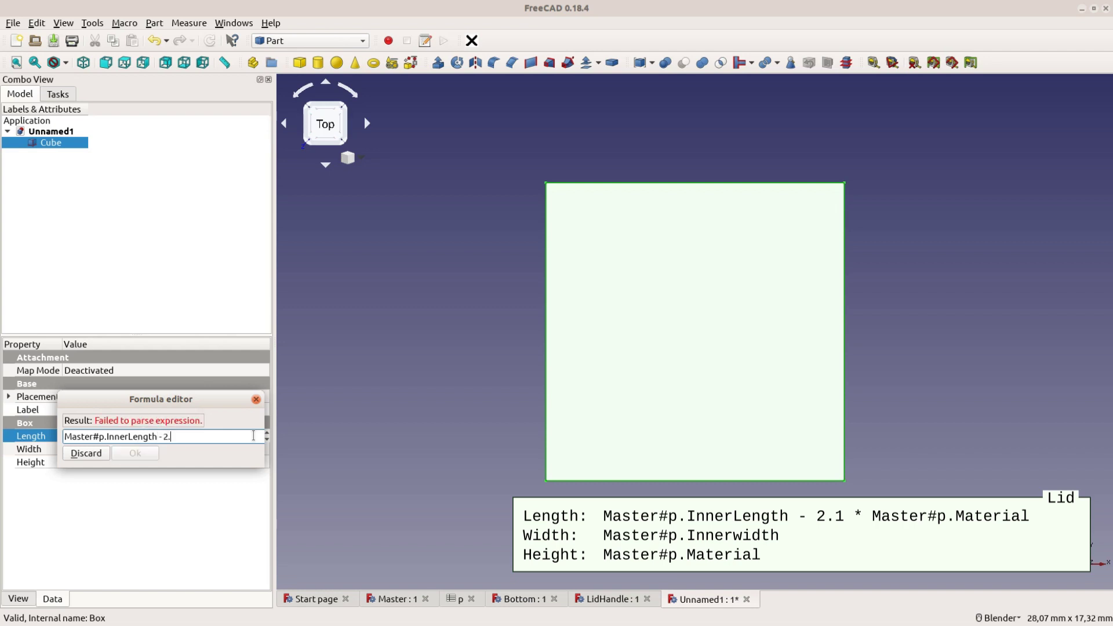
{"action": "key", "text": "BackSpace"}
{"action": "type", "text": ",1"}
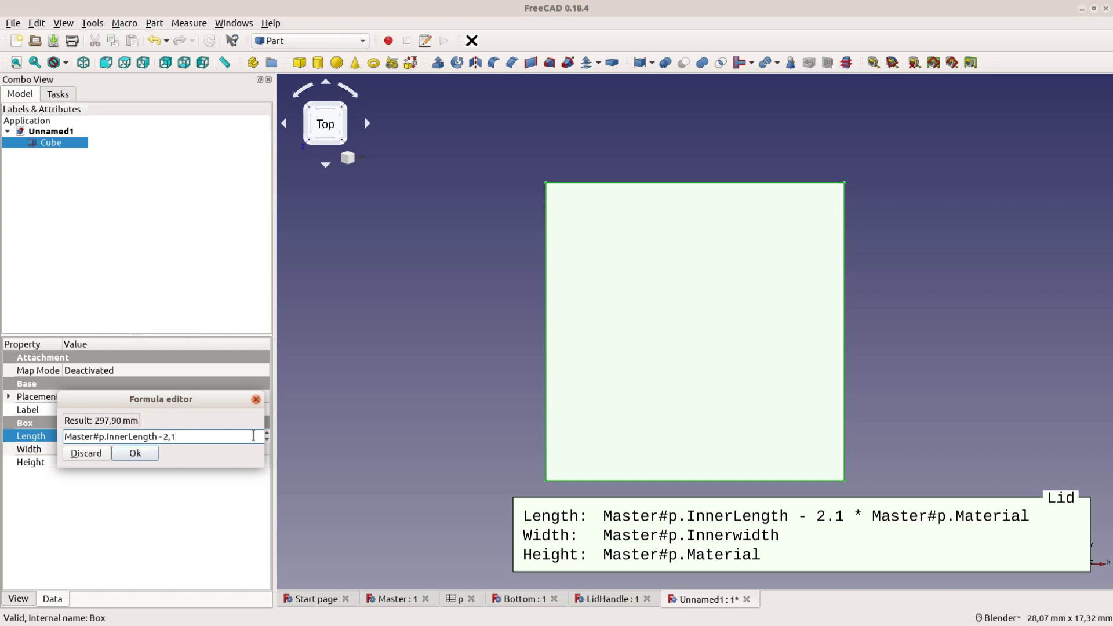
{"action": "type", "text": " *Master"}
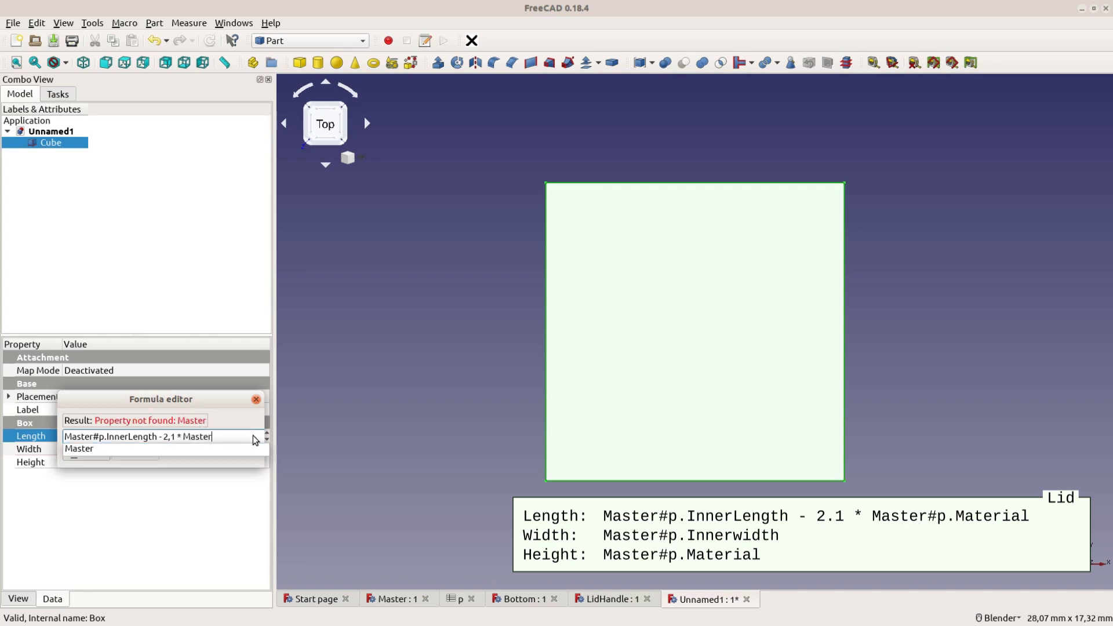
{"action": "type", "text": "#p"}
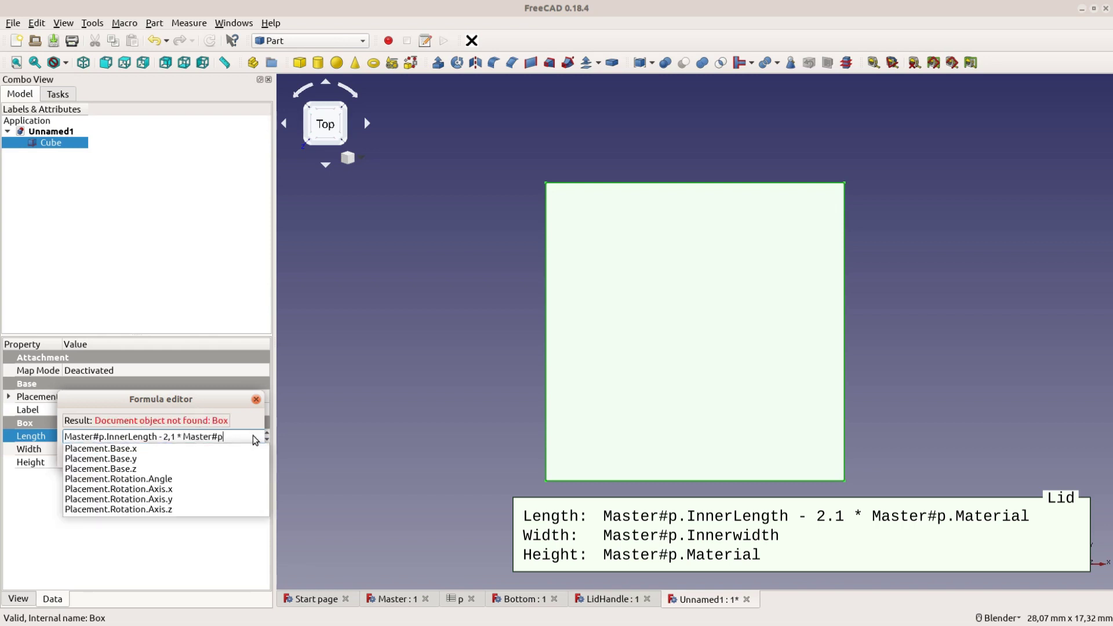
{"action": "type", "text": ".Material"}
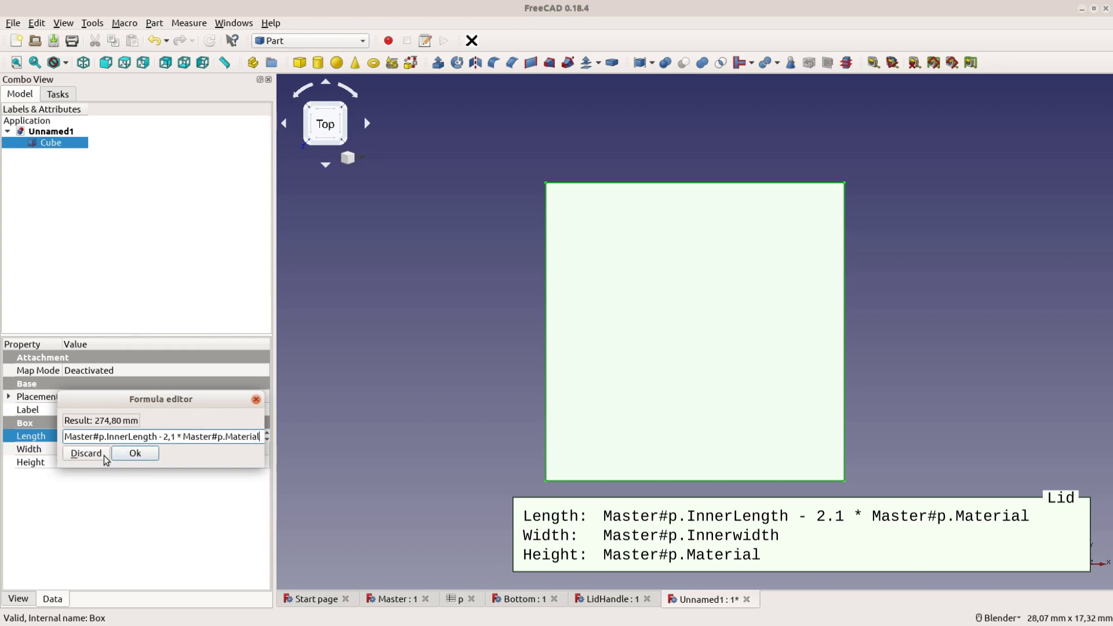
{"action": "left_click", "coordinate": [133, 454]}
- Set the cube's width formula to Master#p.Innerwidth and open its height value for editing
{"action": "left_click", "coordinate": [123, 461]}
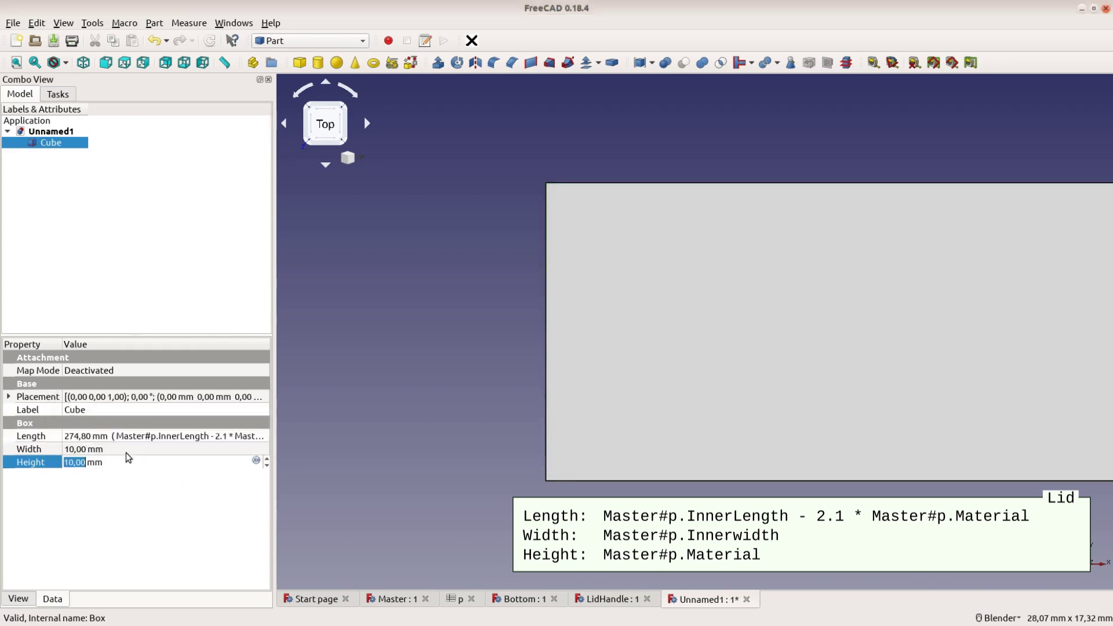
{"action": "left_click", "coordinate": [195, 450]}
{"action": "left_click", "coordinate": [255, 447]}
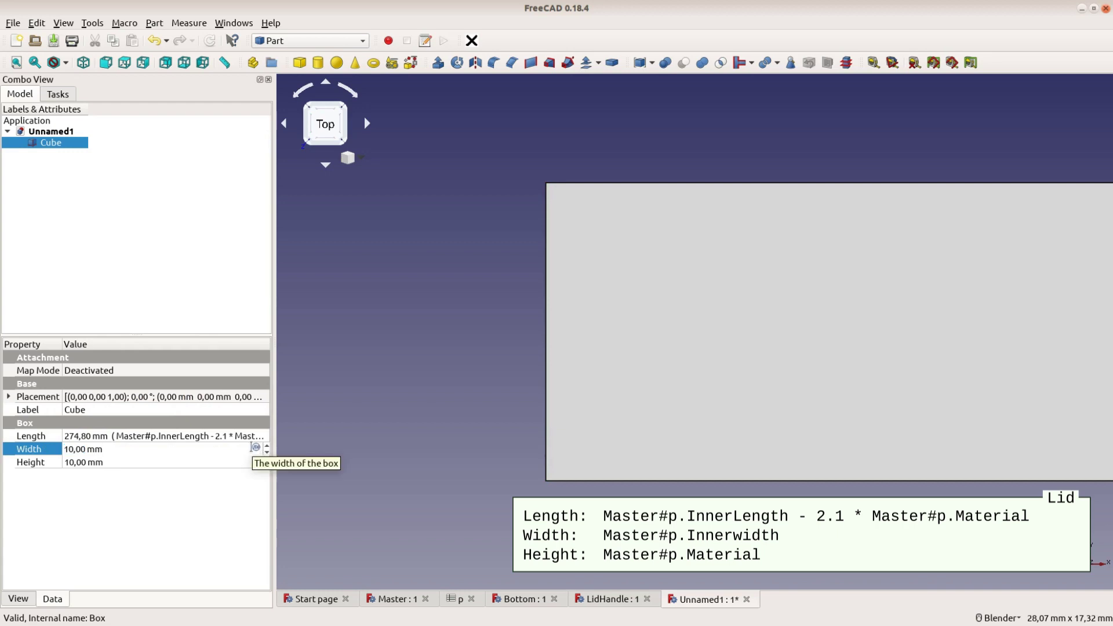
{"action": "left_click", "coordinate": [256, 448]}
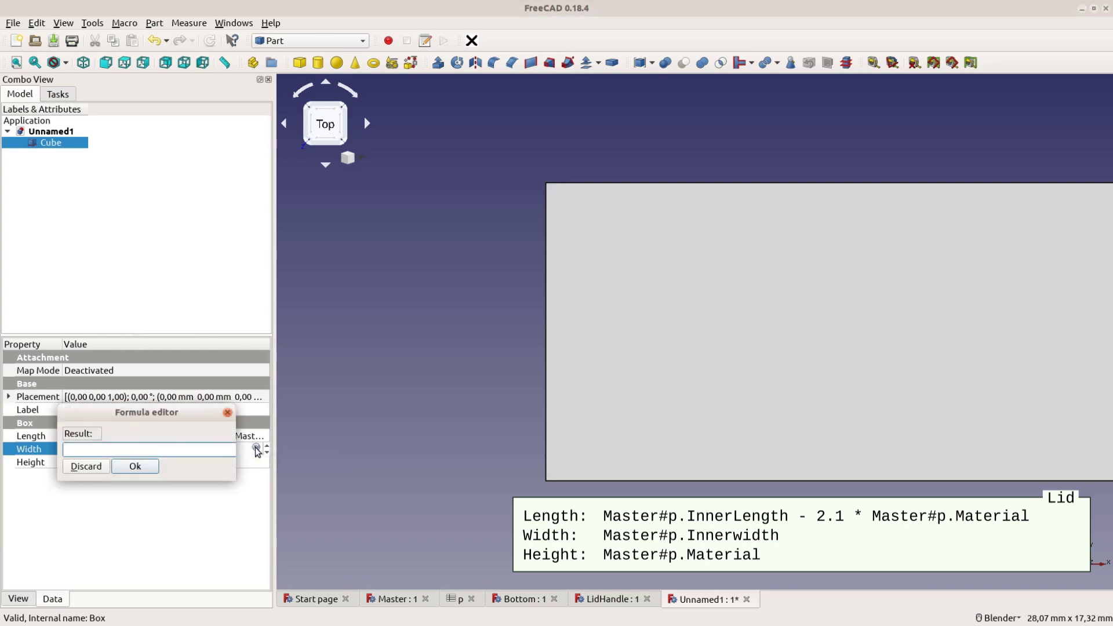
{"action": "type", "text": "Master#"}
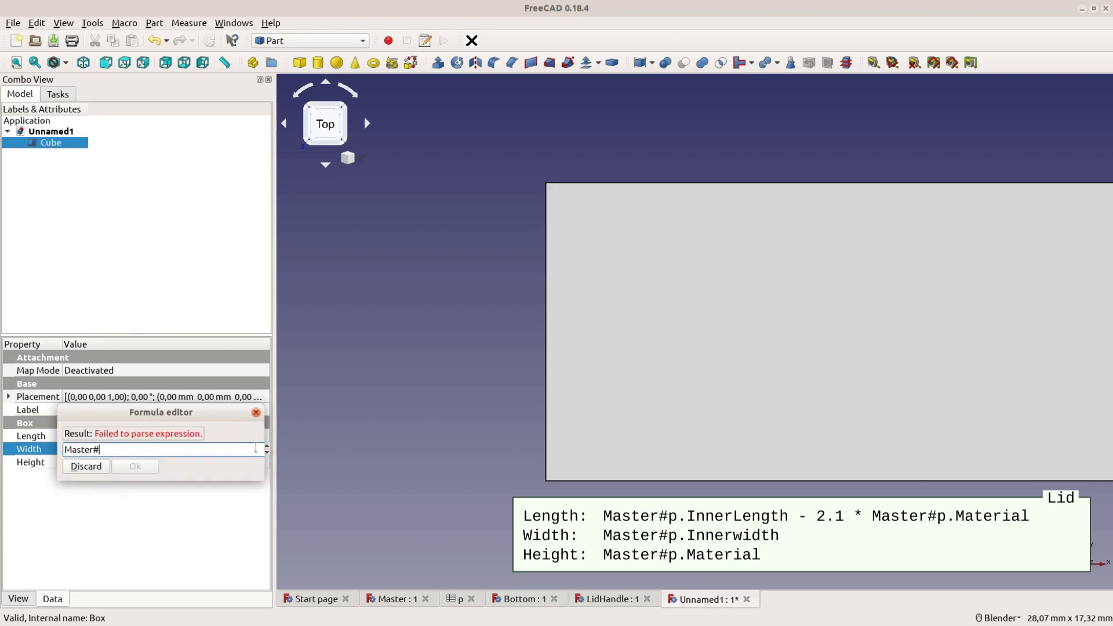
{"action": "type", "text": "p.Innerwidth"}
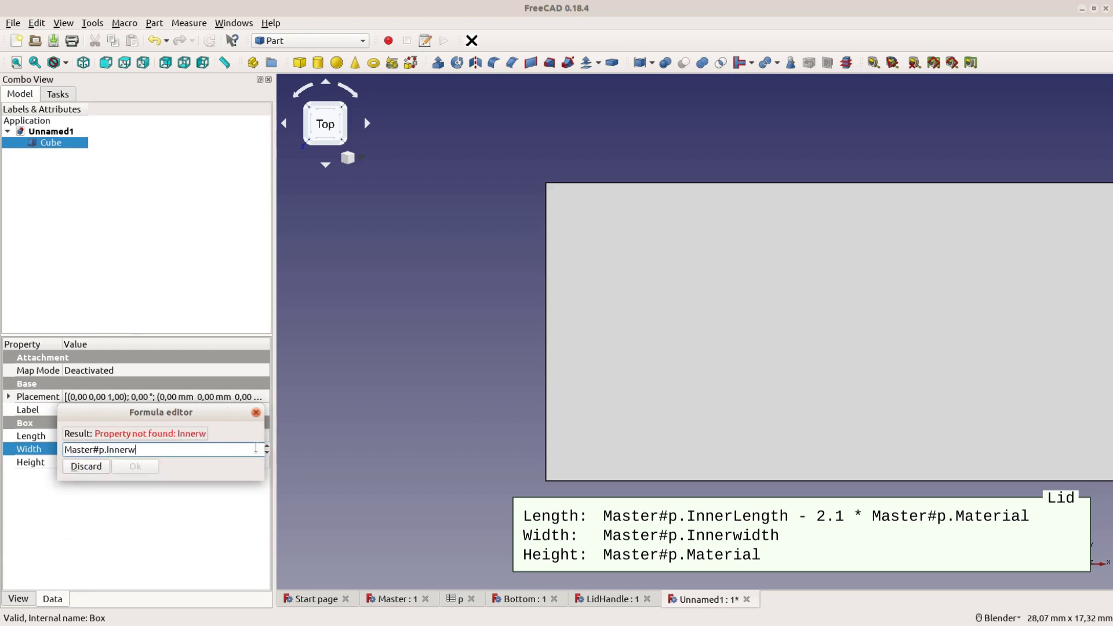
{"action": "left_click", "coordinate": [135, 466]}
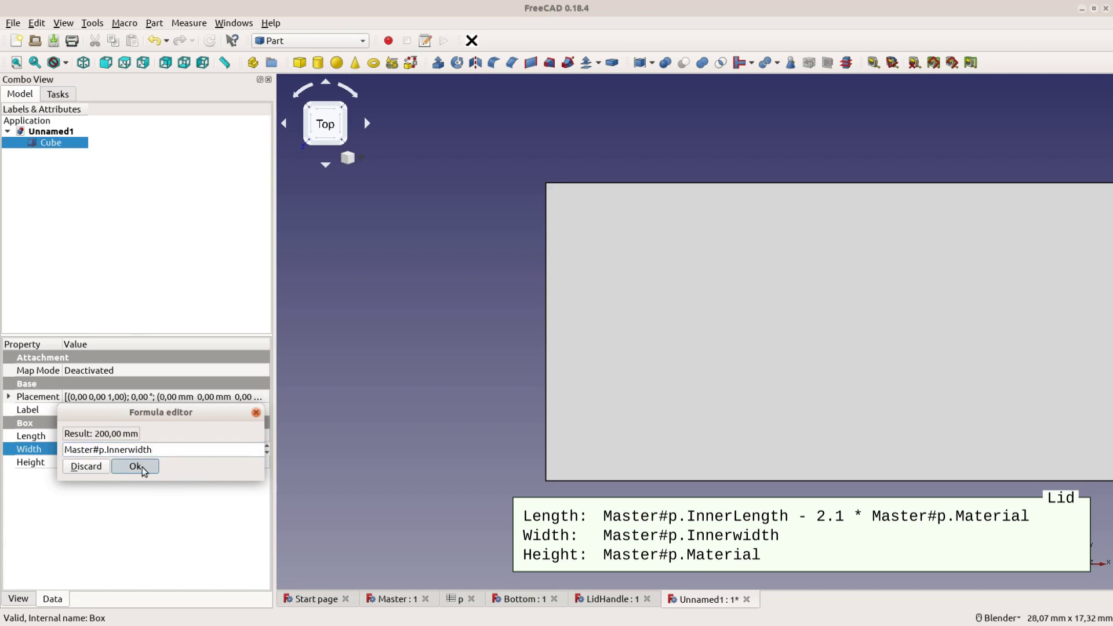
{"action": "left_click", "coordinate": [152, 462]}
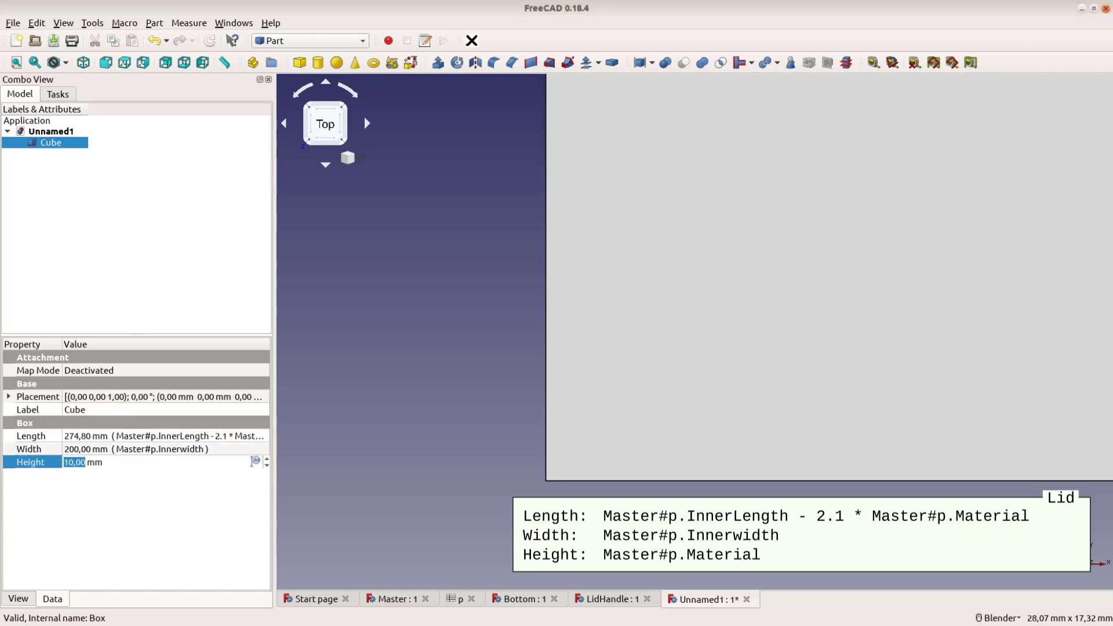
{"action": "type", "text": "=Master#p.Innerwidth )"}
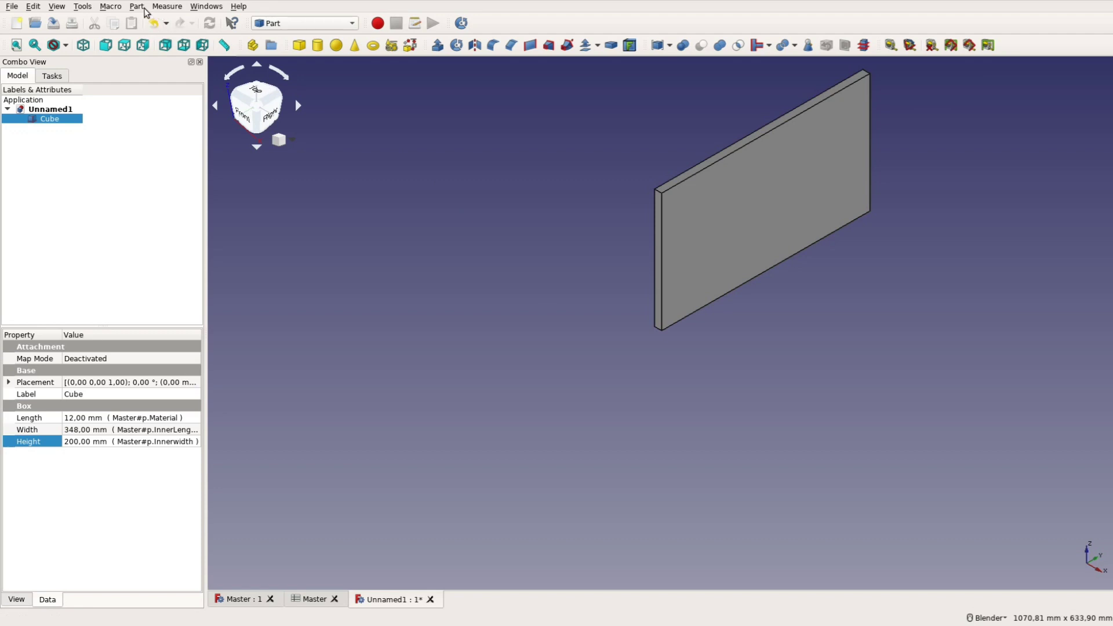
- Update the installed A2plus workbench through the Addon manager
{"action": "left_click", "coordinate": [83, 7]}
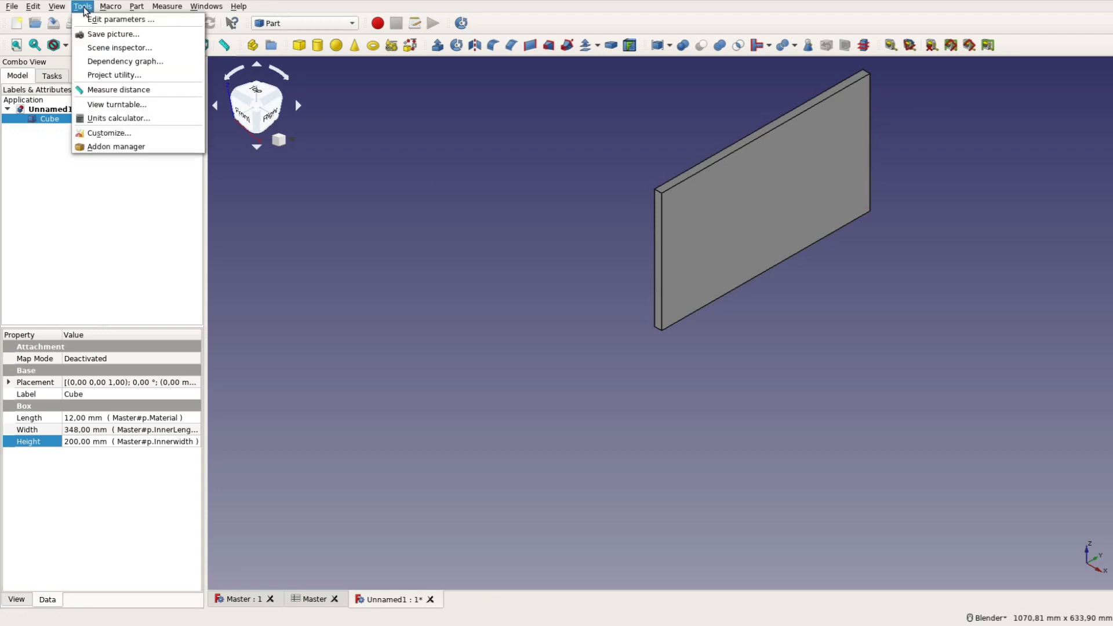
{"action": "left_click", "coordinate": [116, 146]}
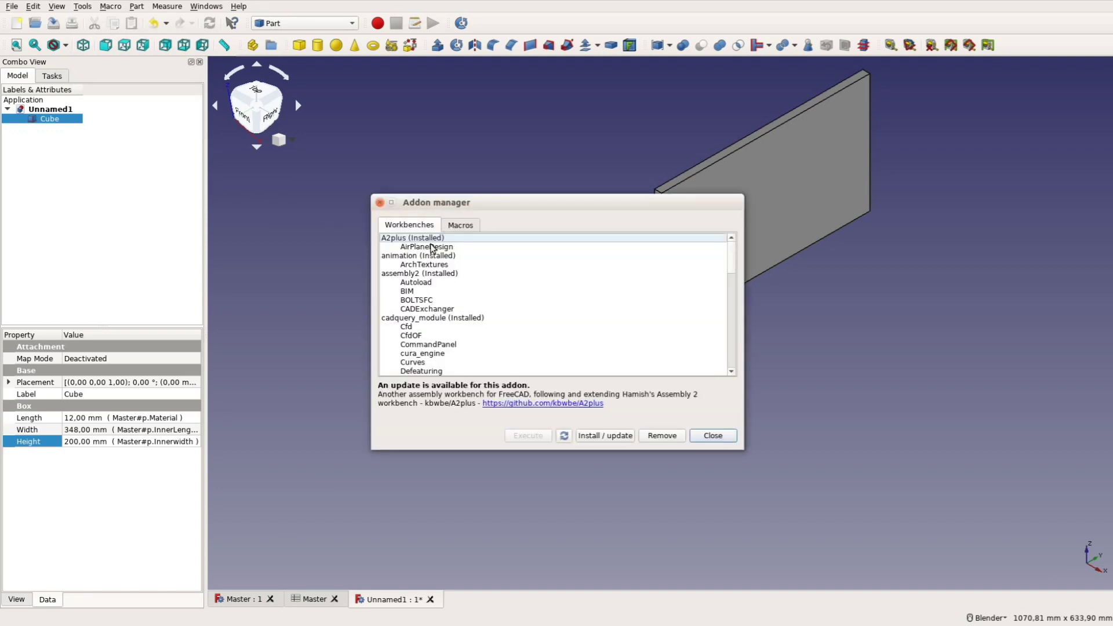
{"action": "left_click", "coordinate": [436, 240]}
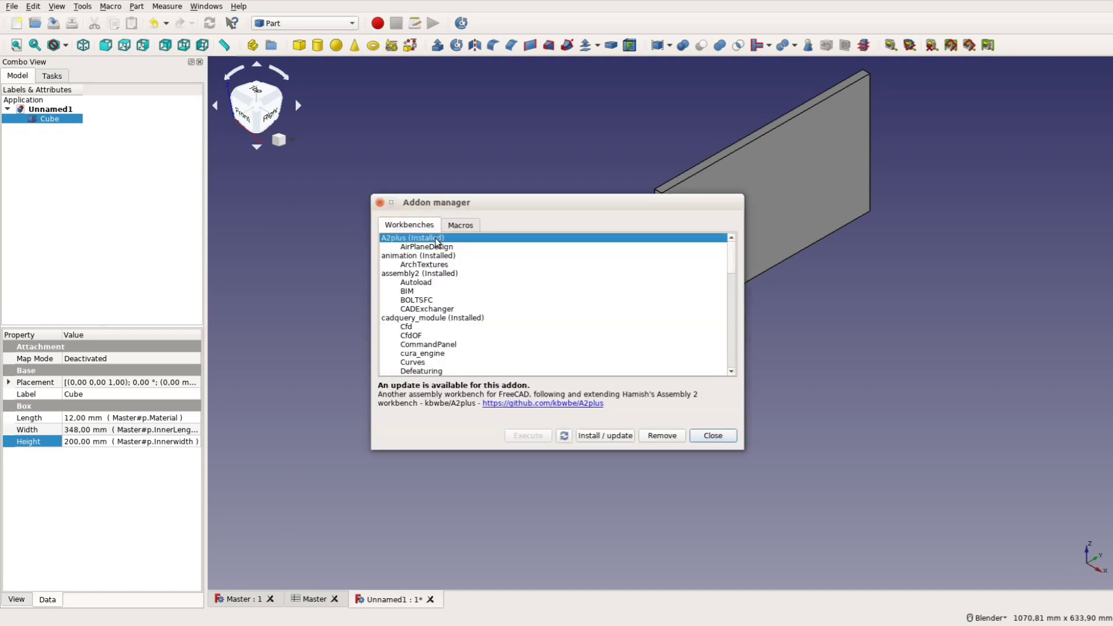
{"action": "left_click", "coordinate": [617, 440]}
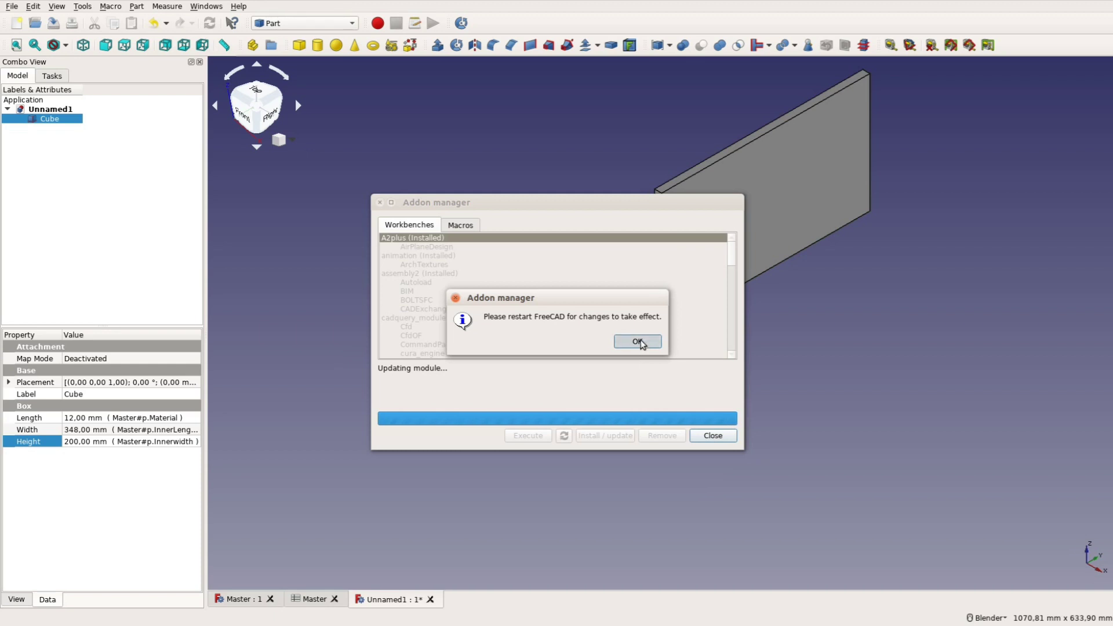
{"action": "left_click", "coordinate": [638, 342]}
- Open the A2plus settings in the preferences
{"action": "left_click", "coordinate": [82, 7]}
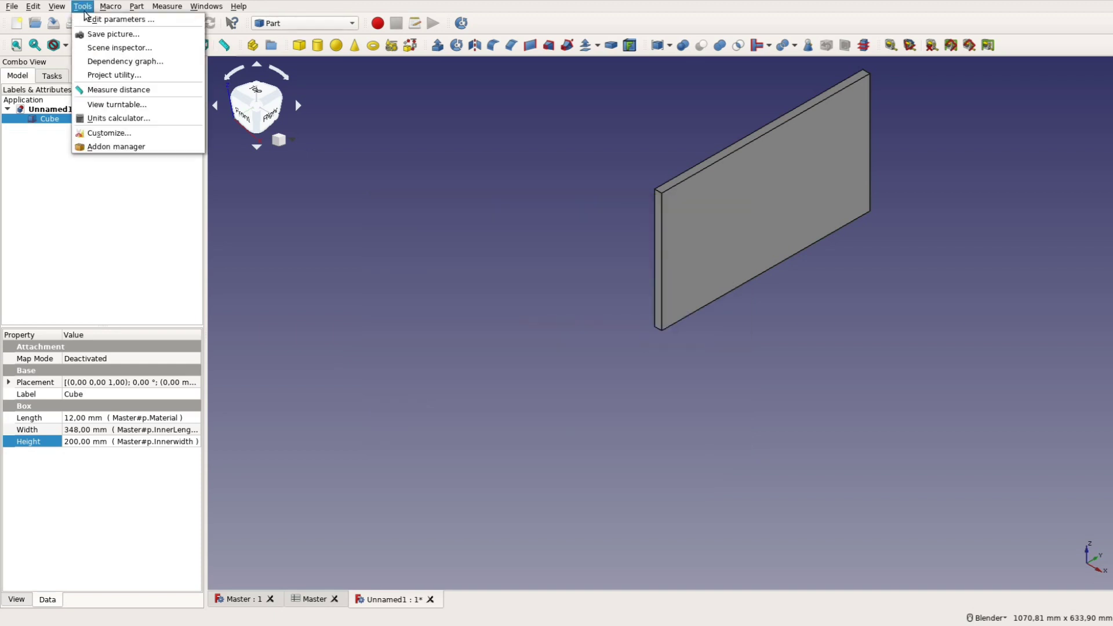
{"action": "mouse_move", "coordinate": [33, 7]}
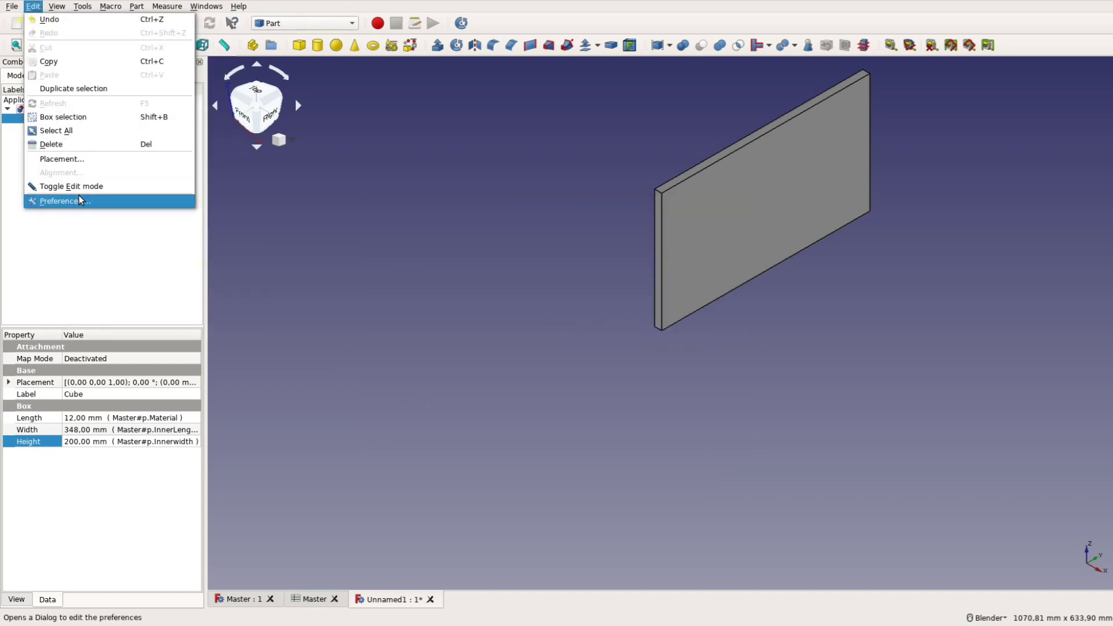
{"action": "left_click", "coordinate": [128, 203]}
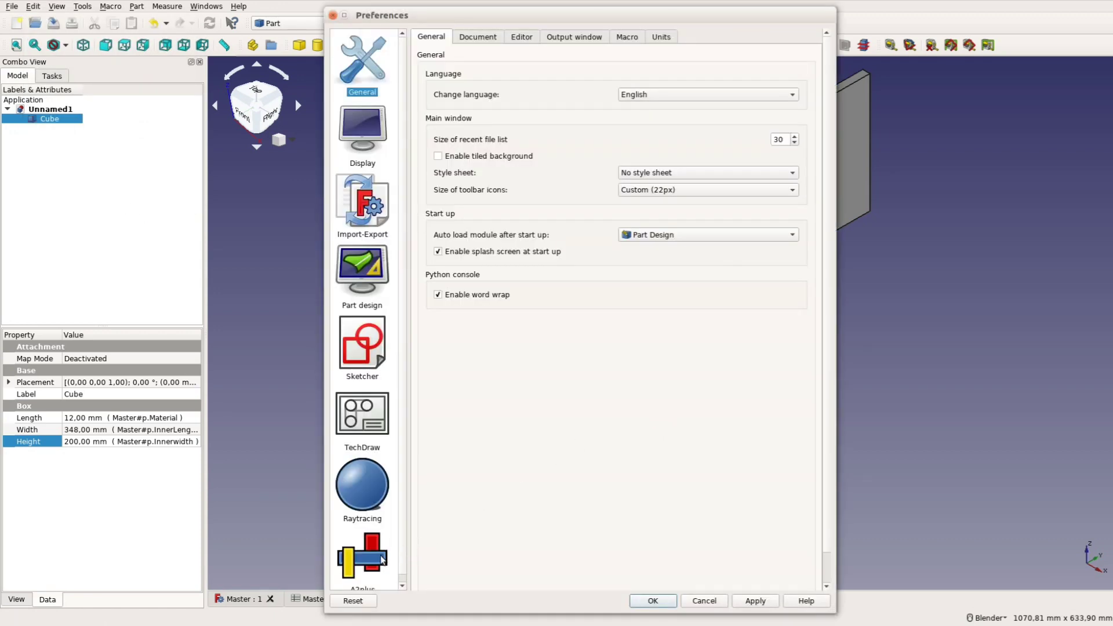
{"action": "left_click", "coordinate": [371, 564]}
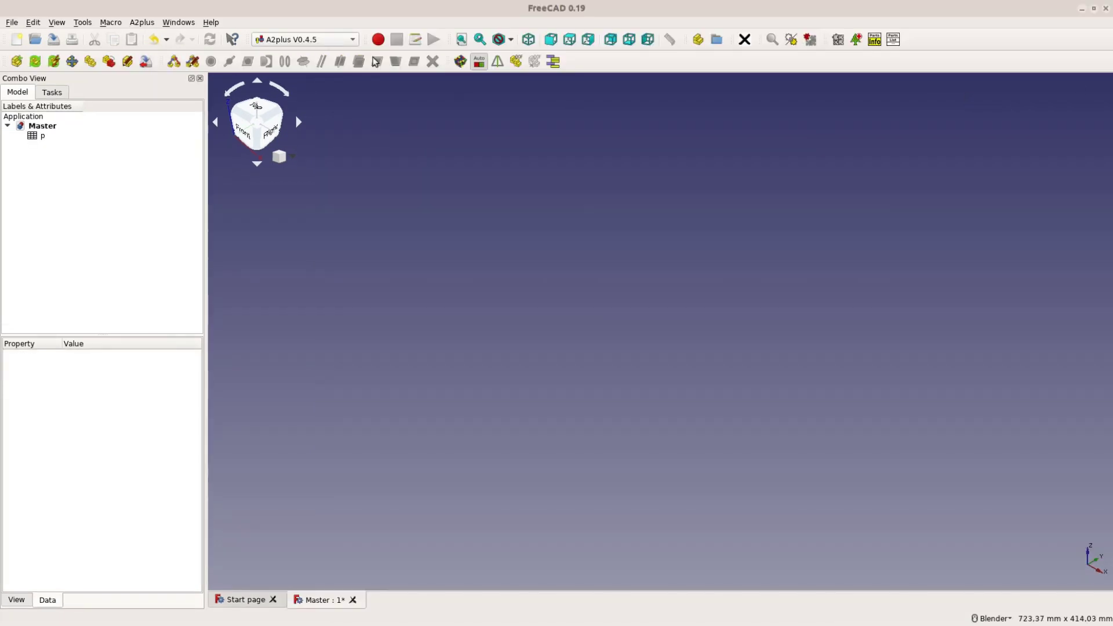
- Import Bottom.FCStd and LongSide.FCStd into the Master assembly and place the long side beside the bottom plate
{"action": "left_click", "coordinate": [17, 62]}
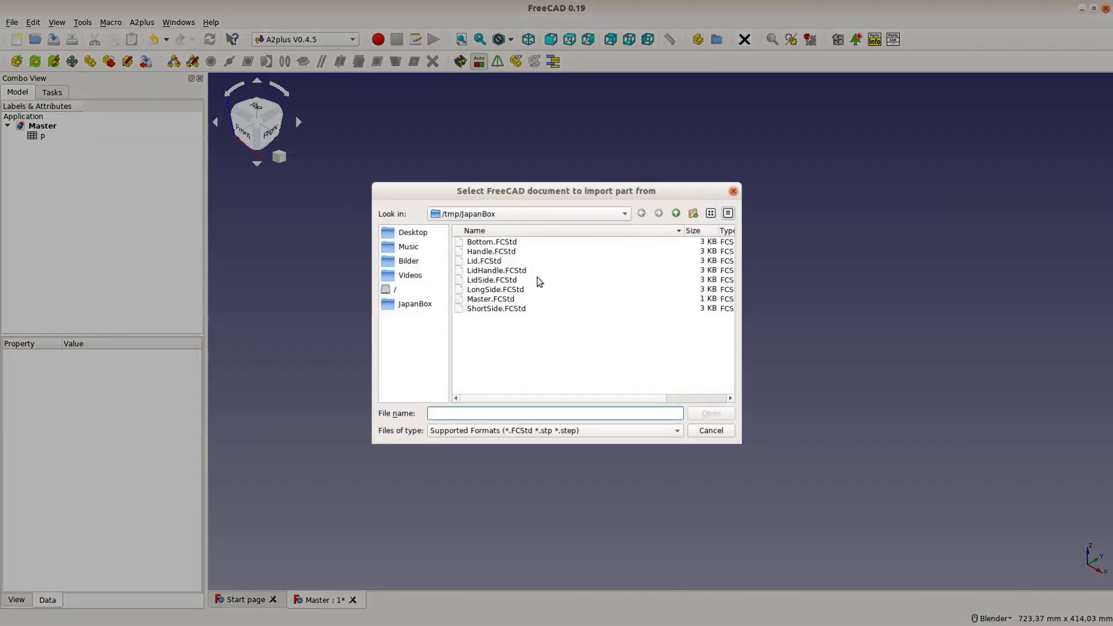
{"action": "double_click", "coordinate": [535, 241]}
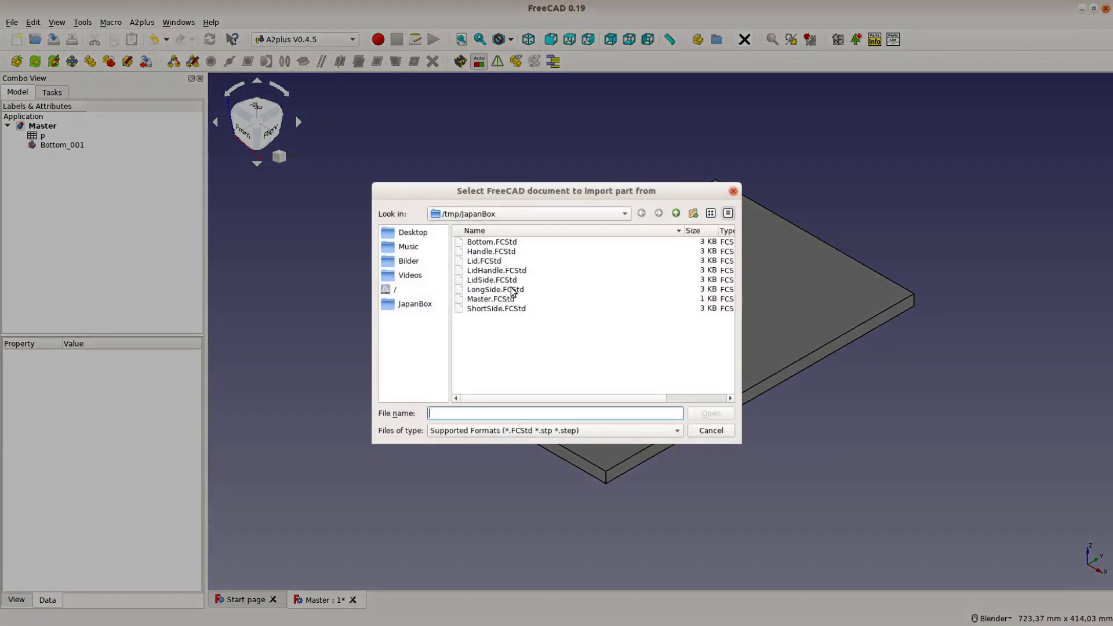
{"action": "double_click", "coordinate": [513, 289]}
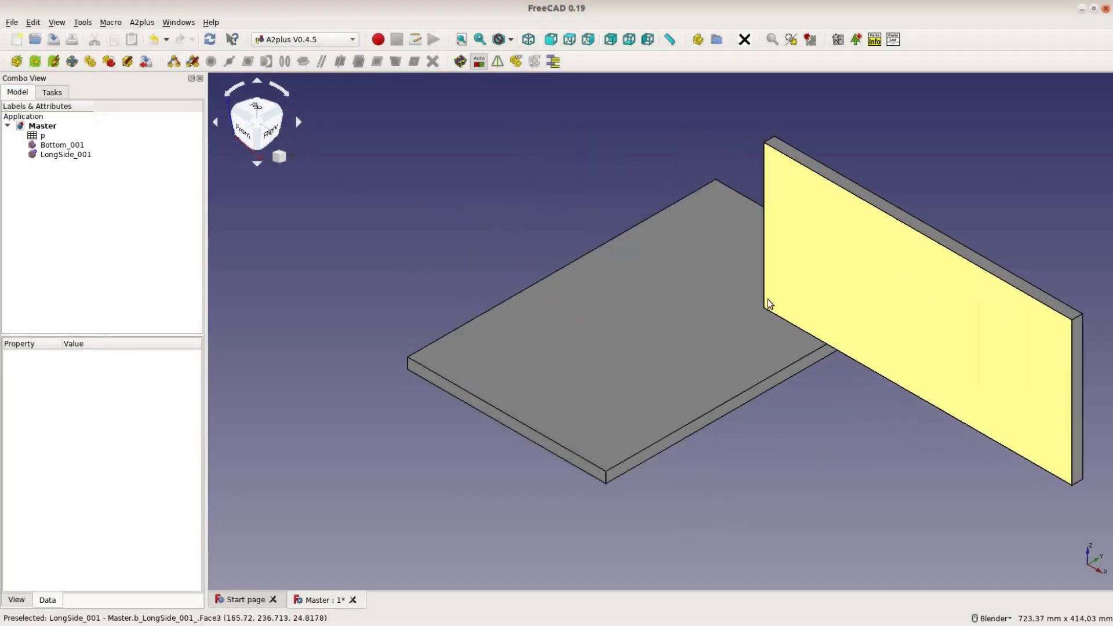
{"action": "left_click", "coordinate": [712, 238]}
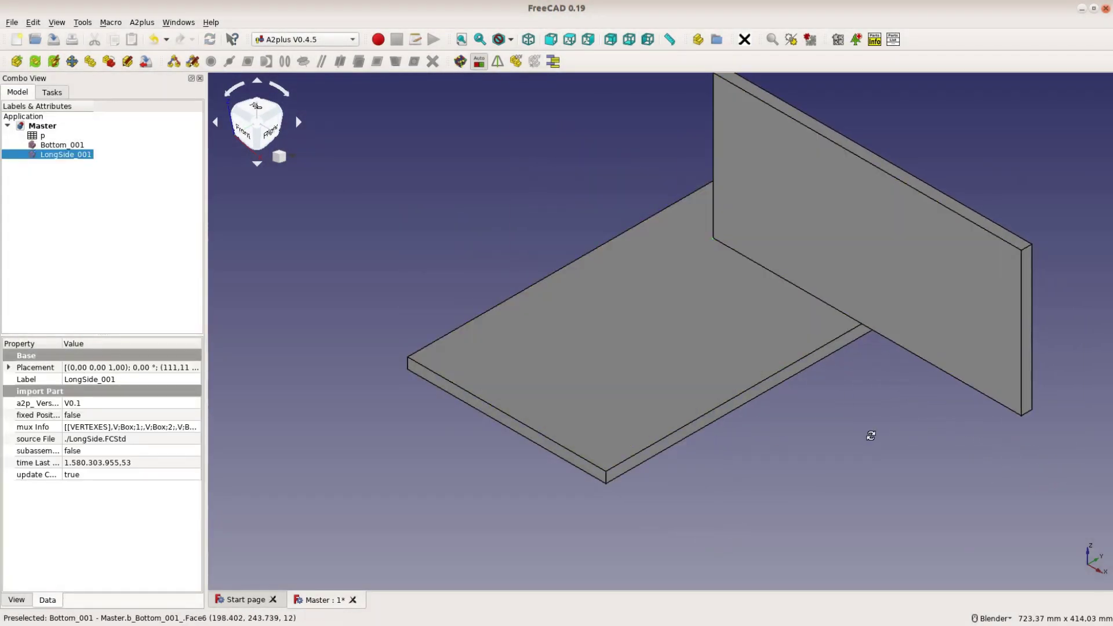
- Add a plane-coincident constraint between the bottom plate's top face and the long side's lower narrow face
{"action": "middle_click_drag", "start_coordinate": [870, 435], "coordinate": [850, 418]}
{"action": "left_click", "coordinate": [713, 347]}
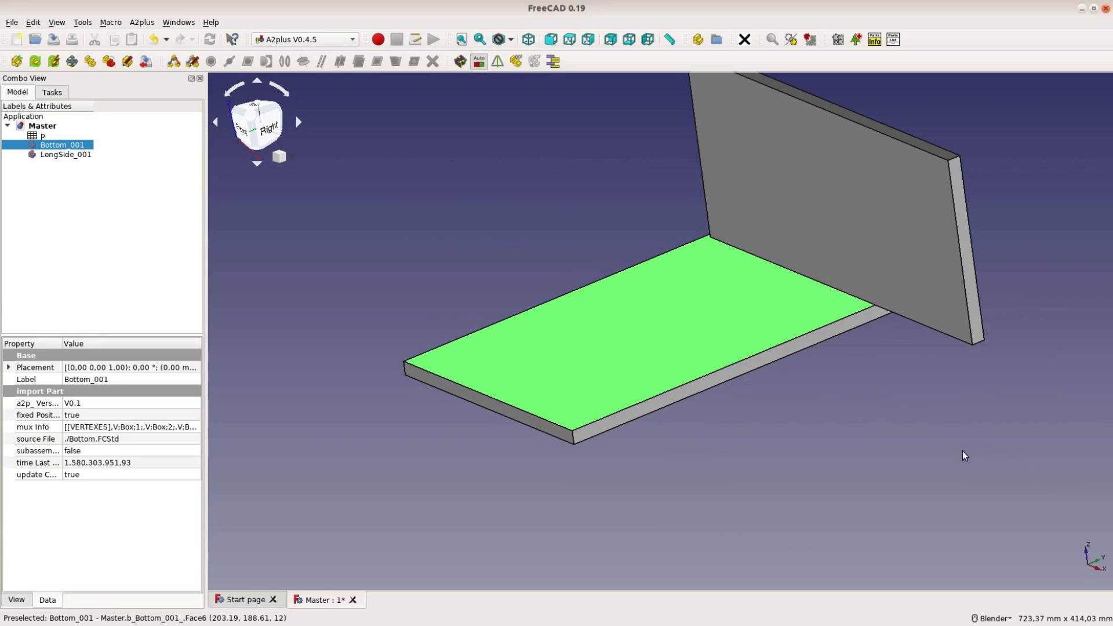
{"action": "middle_click_drag", "start_coordinate": [715, 341], "coordinate": [857, 316]}
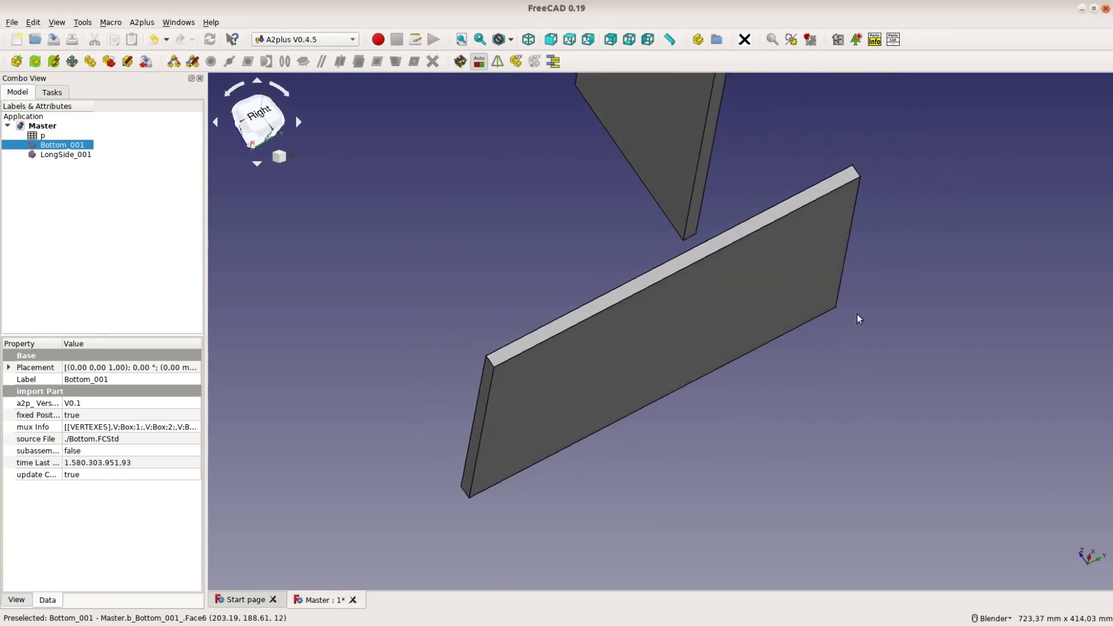
{"action": "left_click", "coordinate": [710, 159], "text": "ctrl"}
{"action": "middle_click_drag", "start_coordinate": [948, 157], "coordinate": [949, 253]}
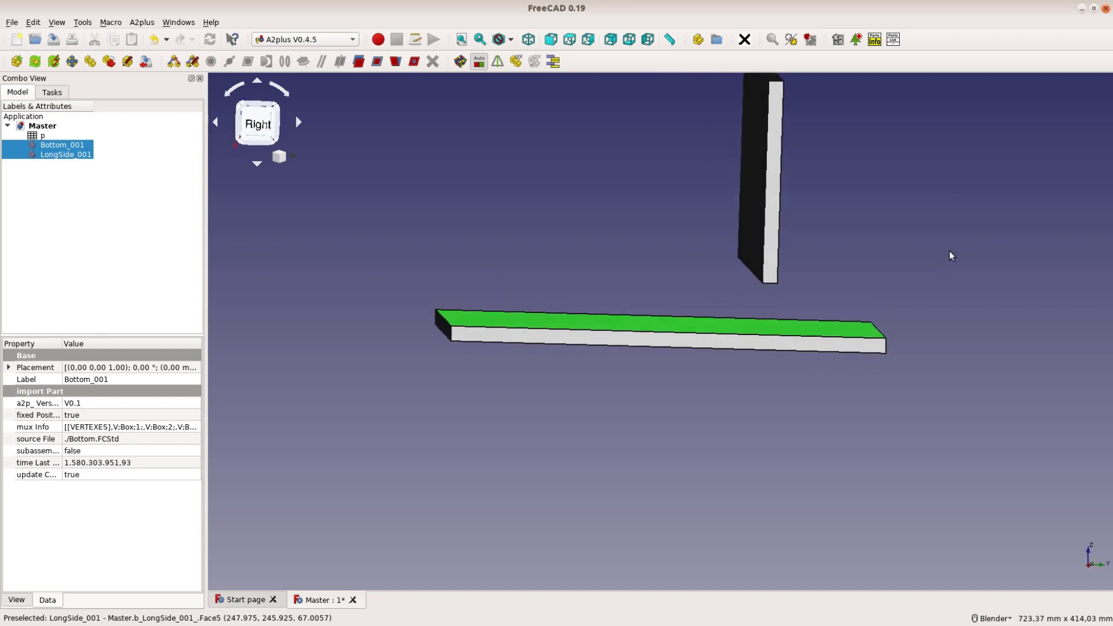
{"action": "left_click", "coordinate": [378, 62]}
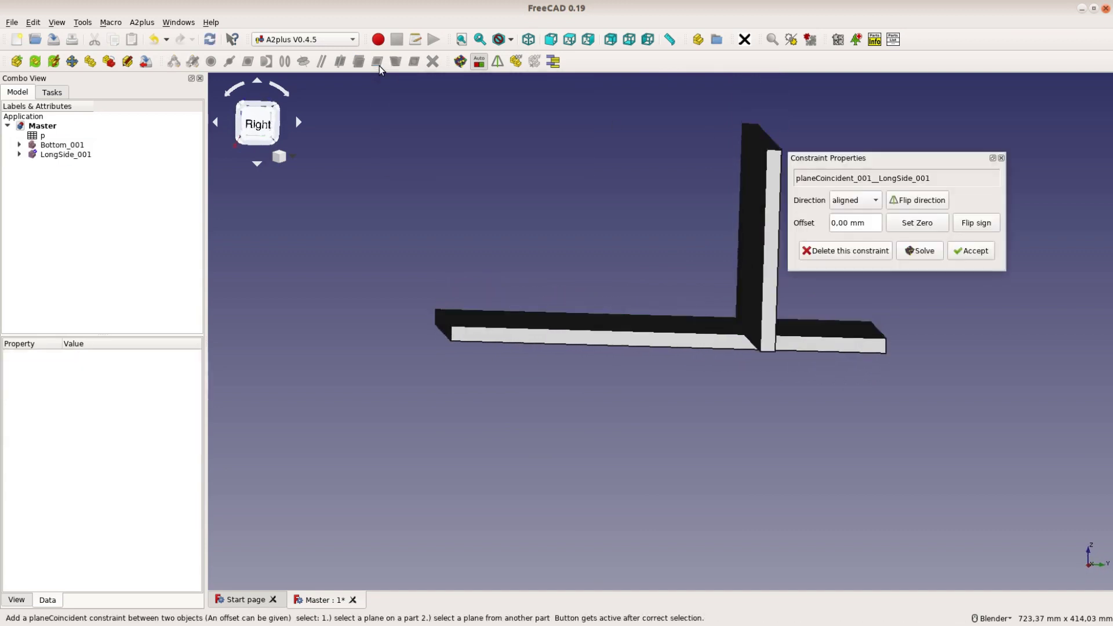
{"action": "left_click", "coordinate": [968, 252]}
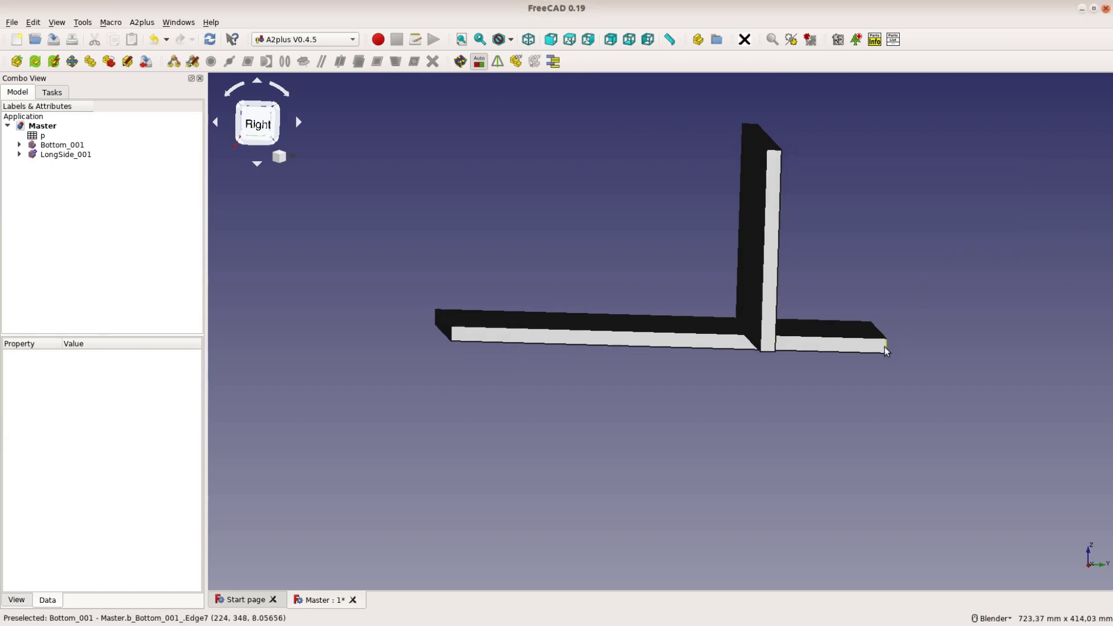
- Constrain the long side's large face plane-coincident with the bottom plate's long edge face, with the direction flipped to opposed
{"action": "middle_click_drag", "start_coordinate": [655, 395], "coordinate": [797, 332]}
{"action": "left_click", "coordinate": [876, 226]}
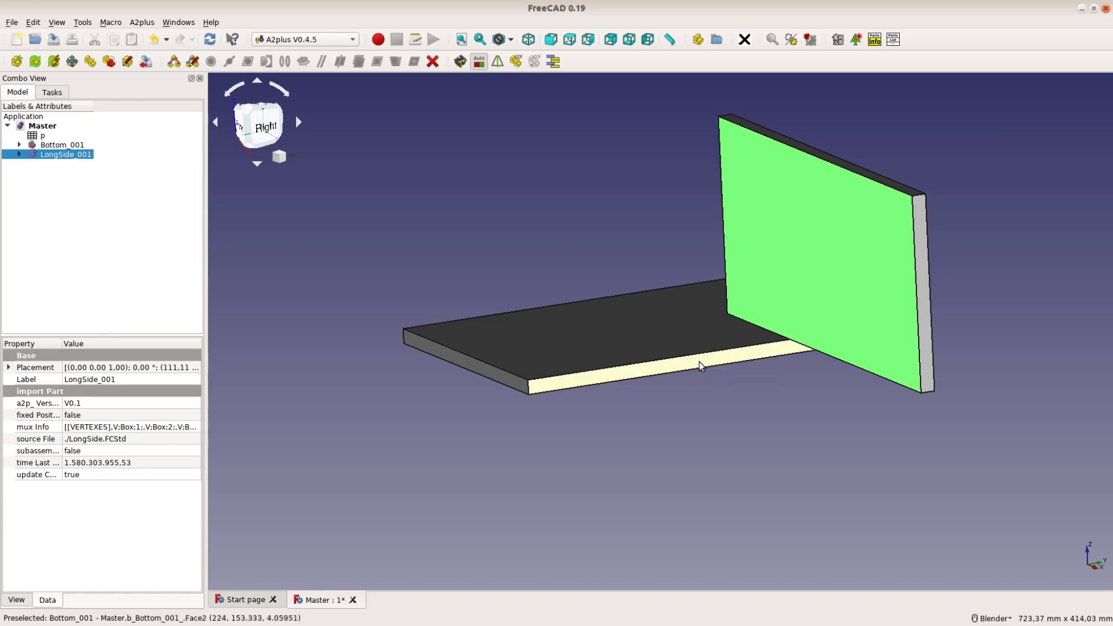
{"action": "left_click", "coordinate": [699, 362], "text": "ctrl"}
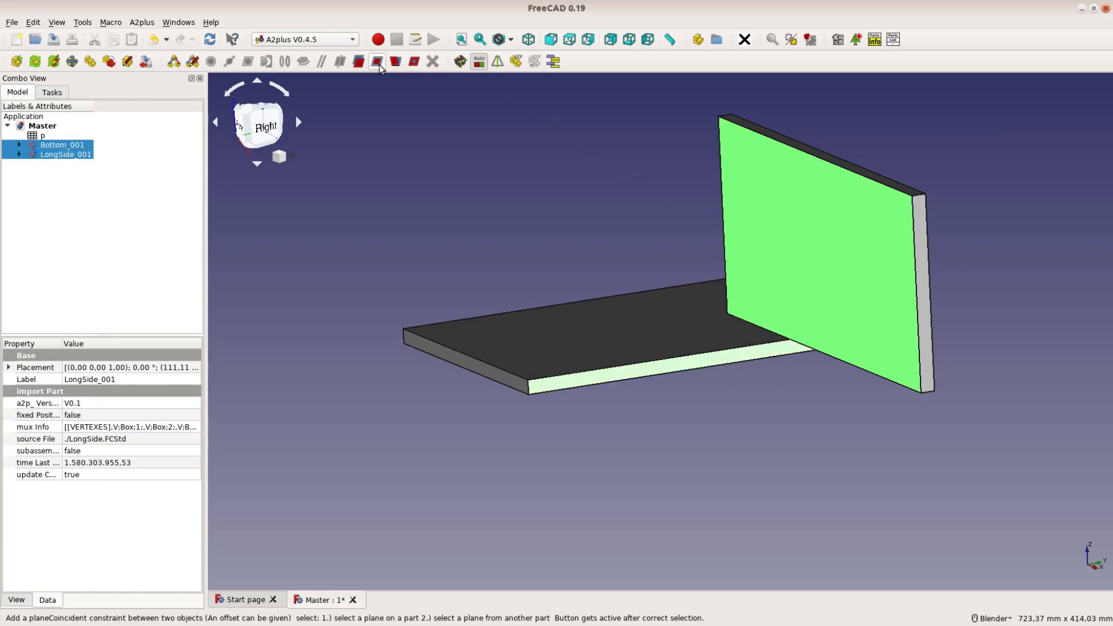
{"action": "left_click", "coordinate": [377, 61]}
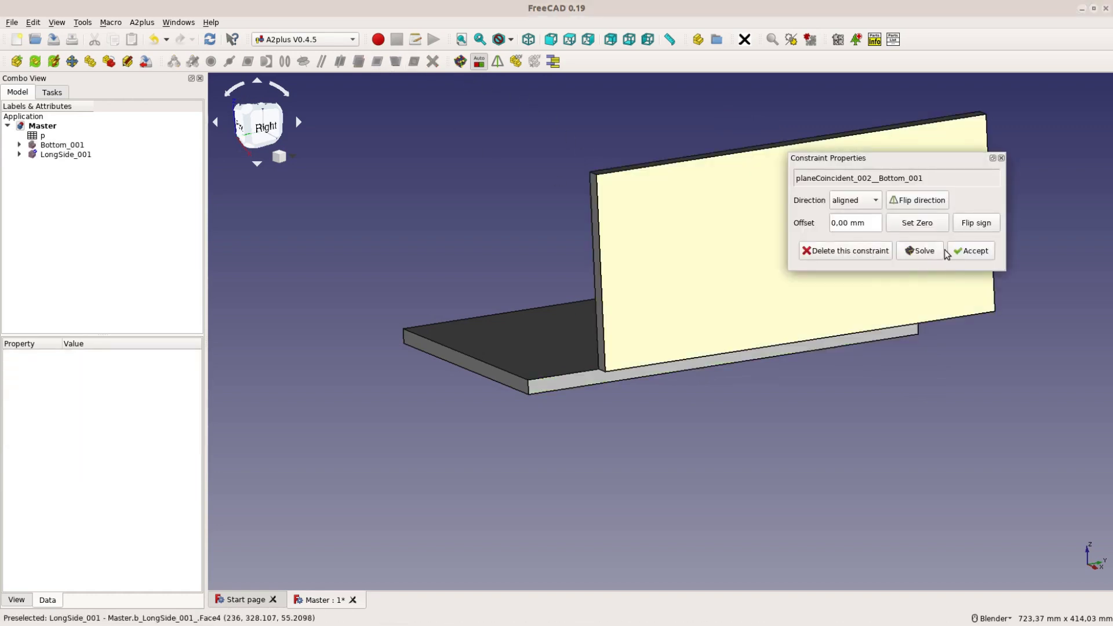
{"action": "middle_click_drag", "start_coordinate": [718, 441], "coordinate": [903, 400]}
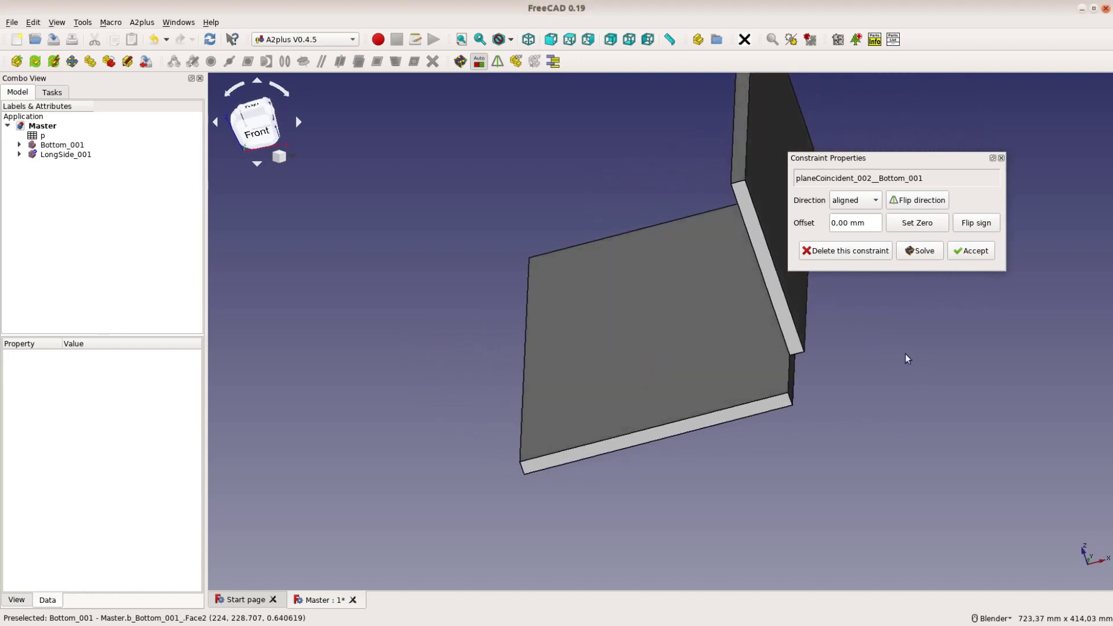
{"action": "left_click", "coordinate": [917, 208]}
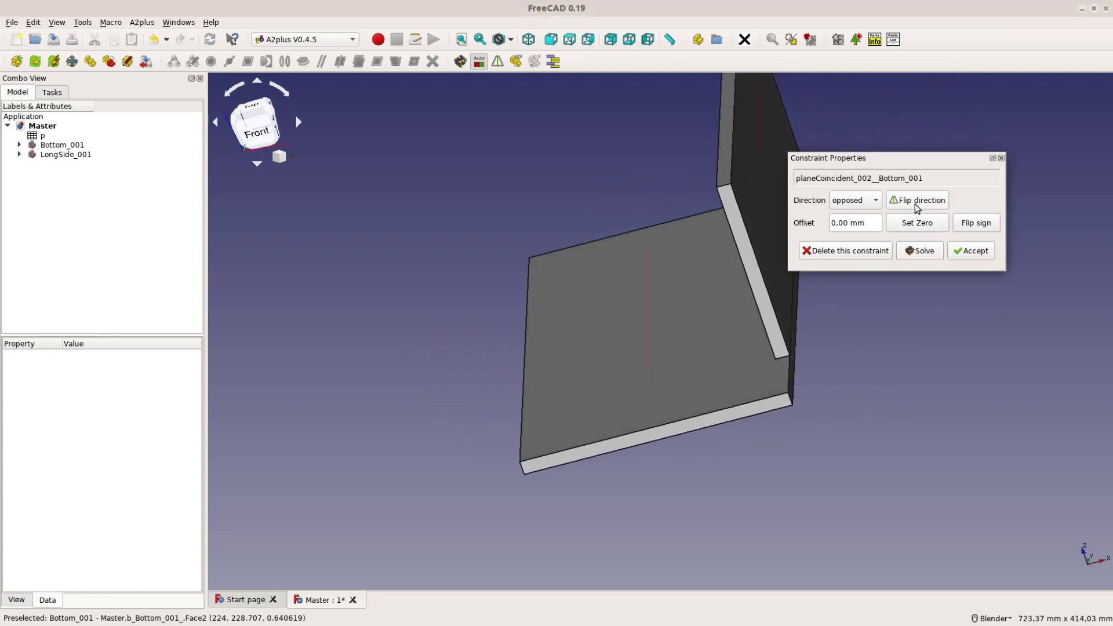
{"action": "left_click", "coordinate": [969, 253]}
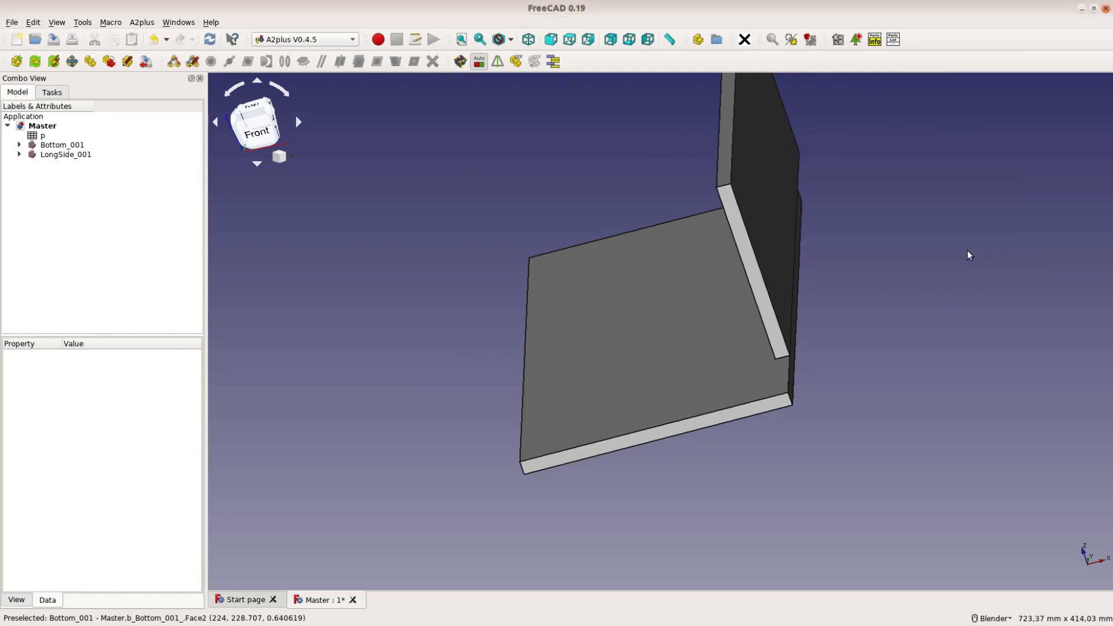
- Make the front end faces of the bottom plate and the long side flush with an aligned plane-coincident constraint
{"action": "left_click", "coordinate": [764, 409]}
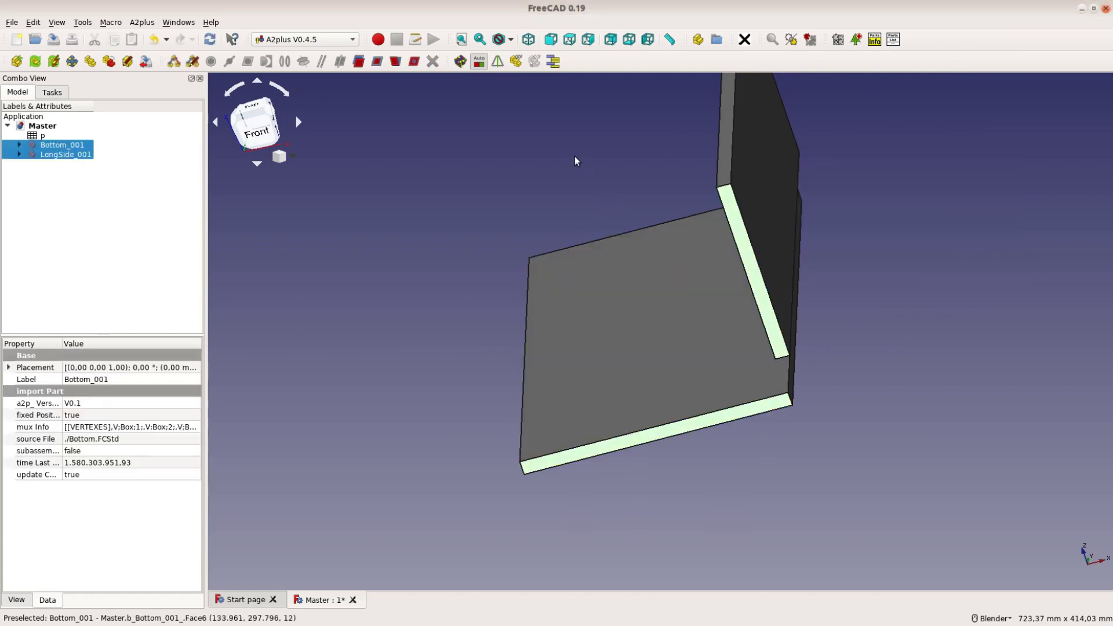
{"action": "left_click", "coordinate": [380, 62]}
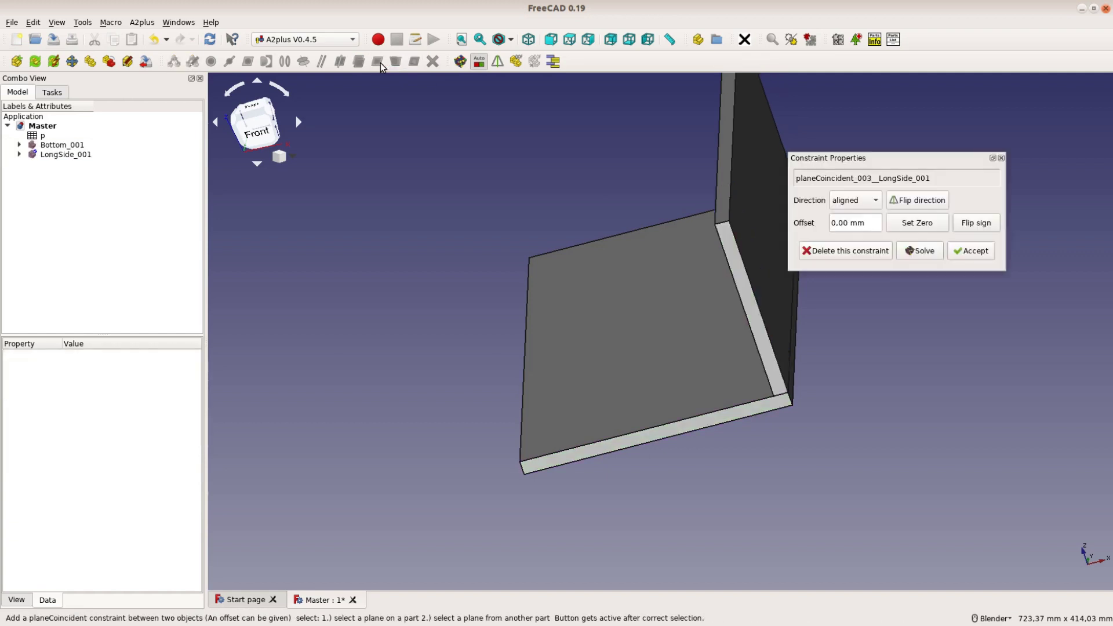
{"action": "left_click", "coordinate": [984, 255]}
- Duplicate the long side part and place the copy above the opposite long edge of the bottom plate
{"action": "middle_click_drag", "start_coordinate": [975, 297], "coordinate": [715, 420]}
{"action": "middle_click_drag", "start_coordinate": [603, 185], "coordinate": [670, 201]}
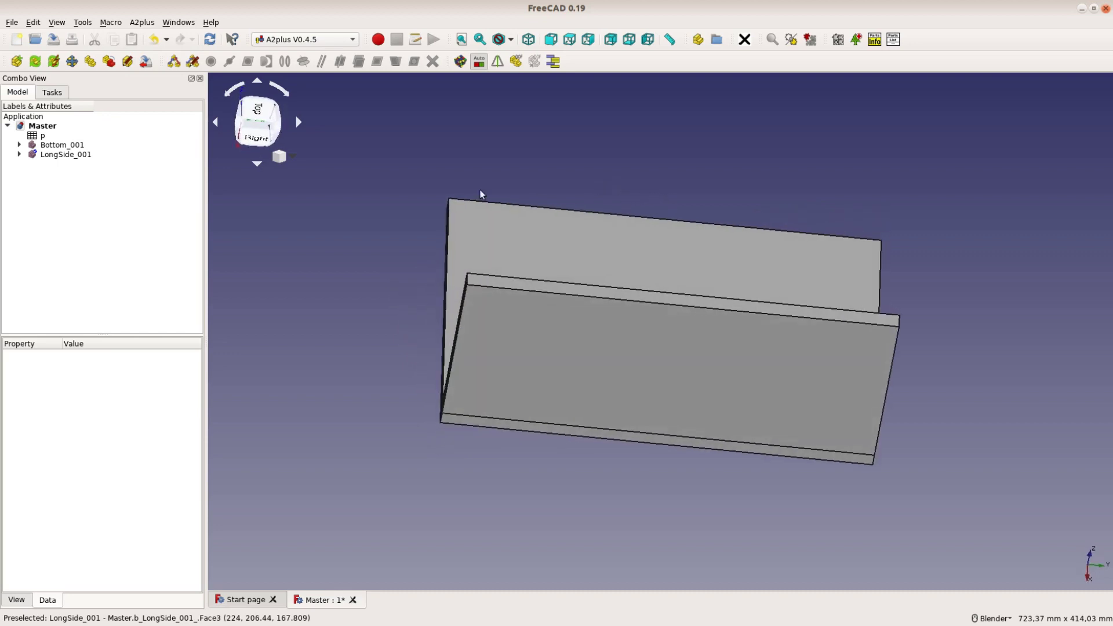
{"action": "middle_click_drag", "start_coordinate": [282, 287], "coordinate": [350, 340]}
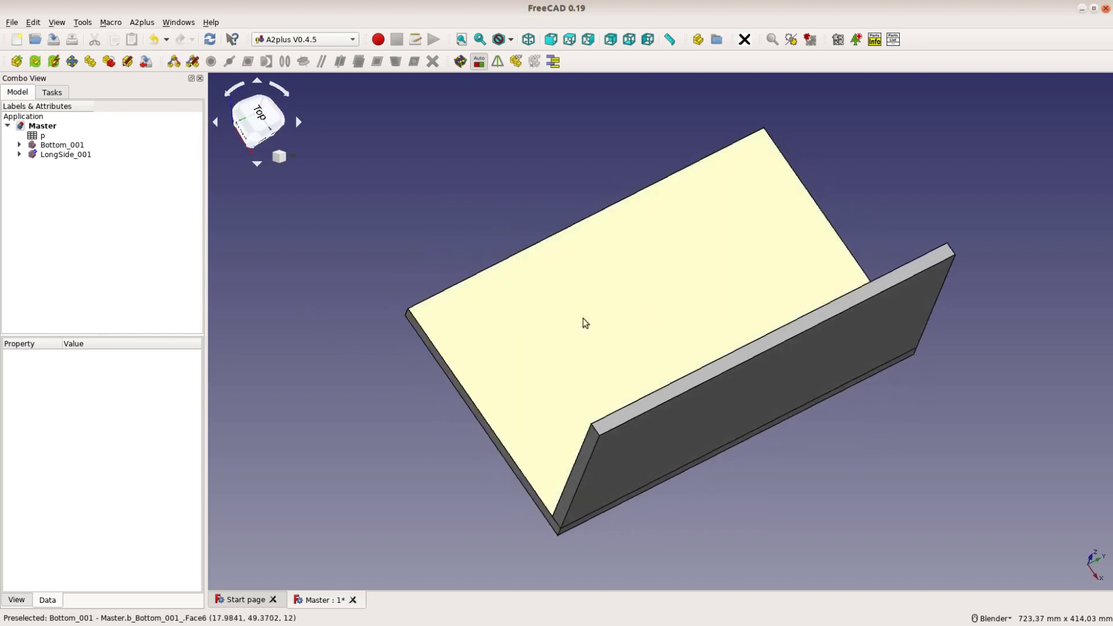
{"action": "middle_click_drag", "start_coordinate": [583, 323], "coordinate": [666, 293]}
{"action": "left_click", "coordinate": [665, 288]}
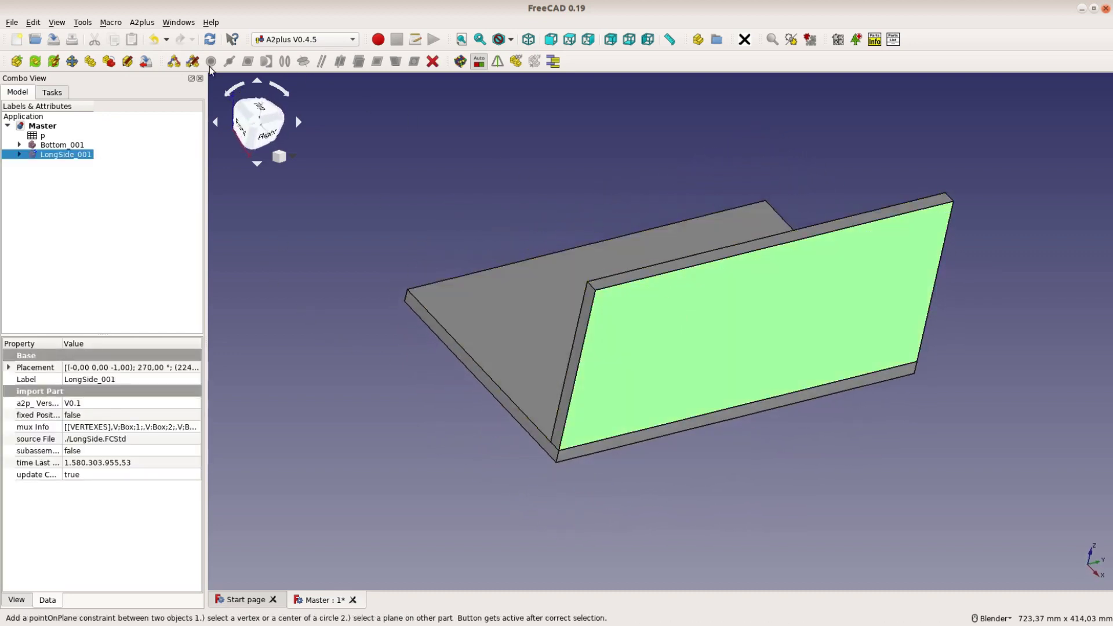
{"action": "left_click", "coordinate": [109, 61]}
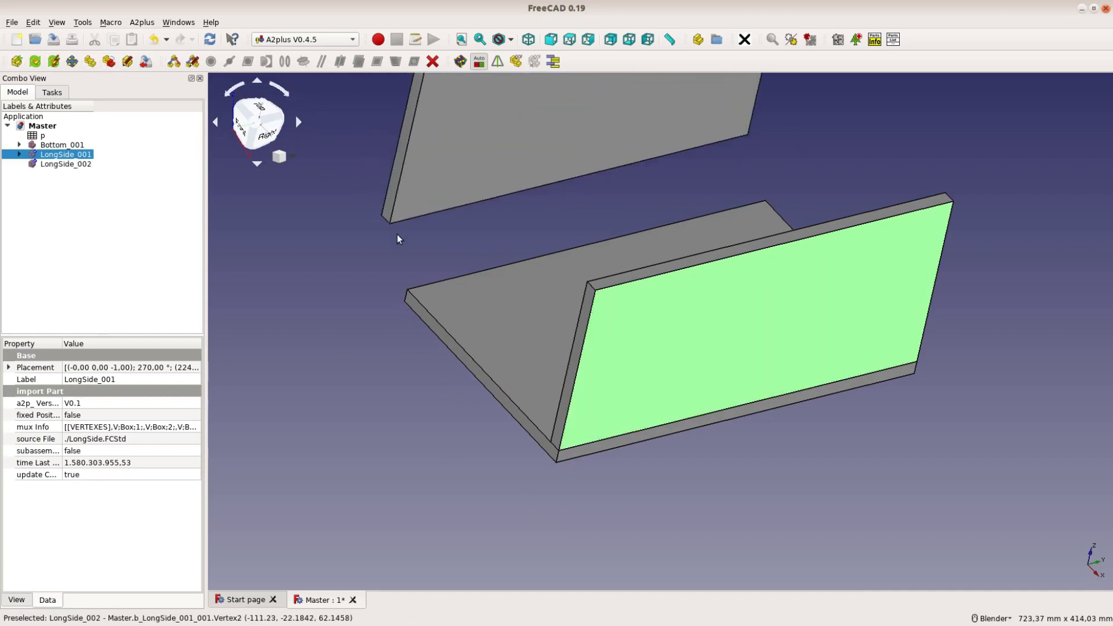
{"action": "left_click", "coordinate": [436, 245]}
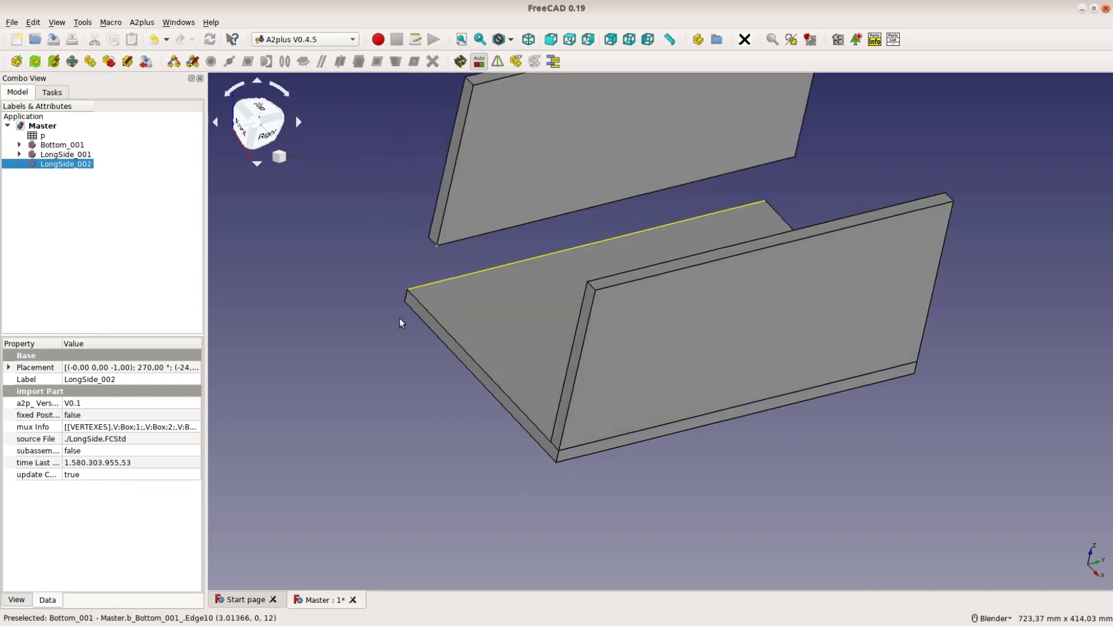
- Constrain the second long side's lower face plane-coincident with the bottom plate's top face
{"action": "middle_click_drag", "start_coordinate": [399, 322], "coordinate": [587, 210]}
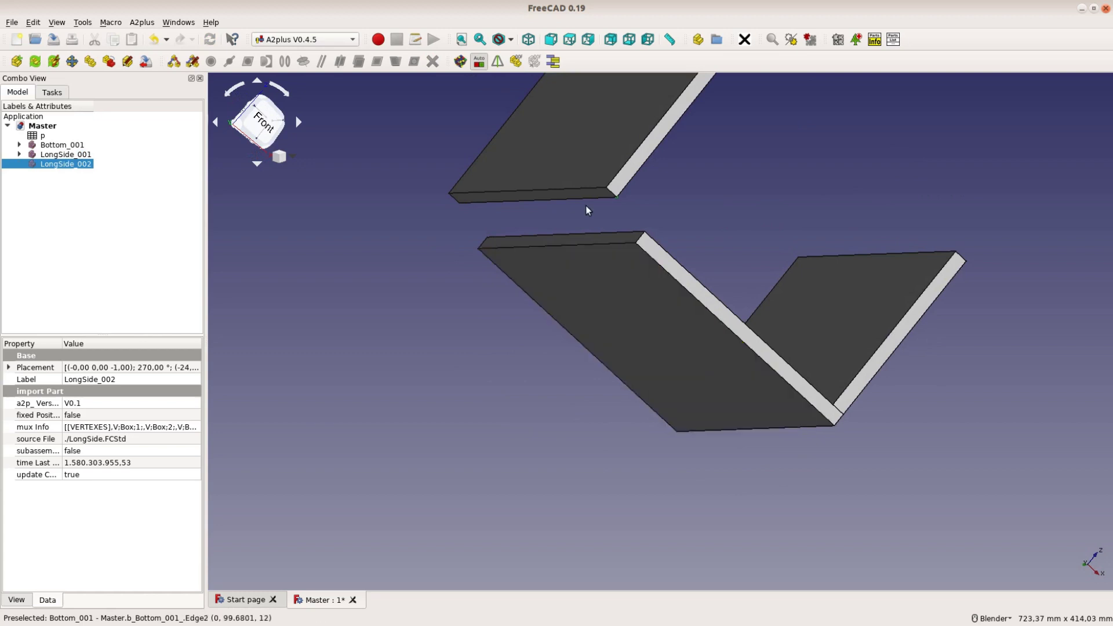
{"action": "left_click", "coordinate": [587, 196]}
{"action": "middle_click_drag", "start_coordinate": [651, 189], "coordinate": [684, 320]}
{"action": "left_click", "coordinate": [684, 320], "text": "ctrl"}
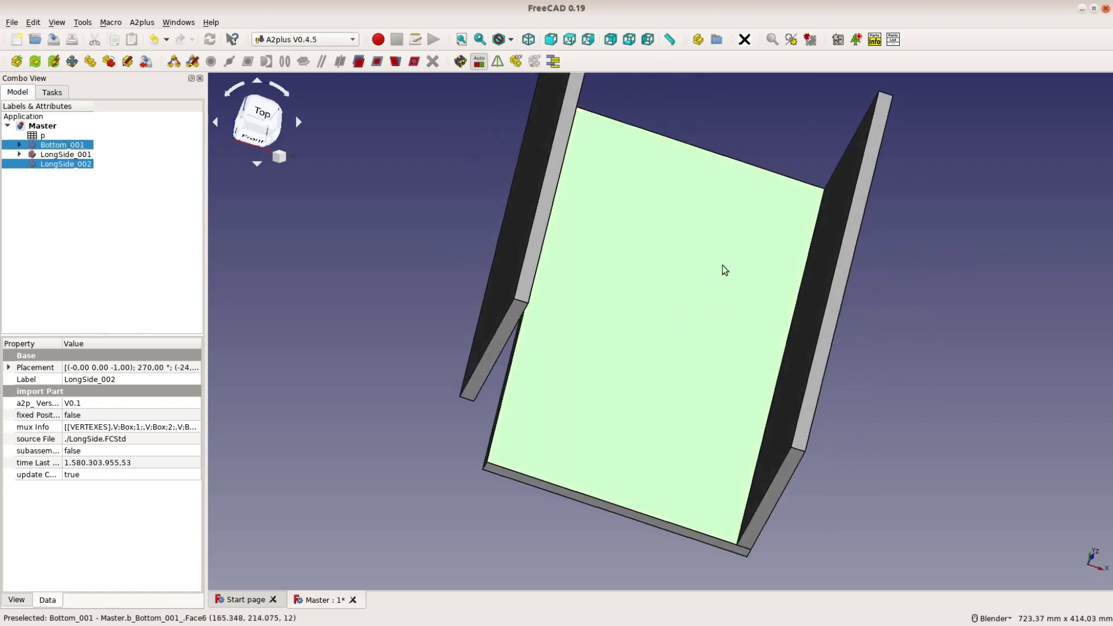
{"action": "left_click", "coordinate": [377, 62]}
{"action": "left_click", "coordinate": [971, 251]}
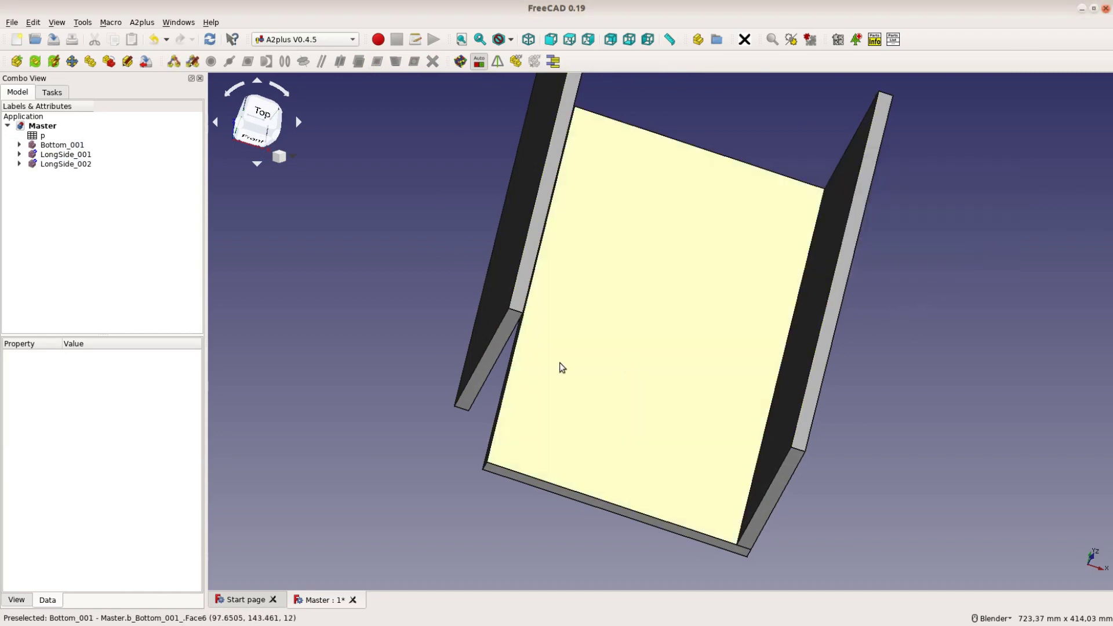
- Align the second long side's front end face with the bottom plate's front edge face using a plane-coincident constraint
{"action": "left_click", "coordinate": [490, 354]}
{"action": "left_click", "coordinate": [541, 482], "text": "ctrl"}
{"action": "left_click", "coordinate": [377, 61]}
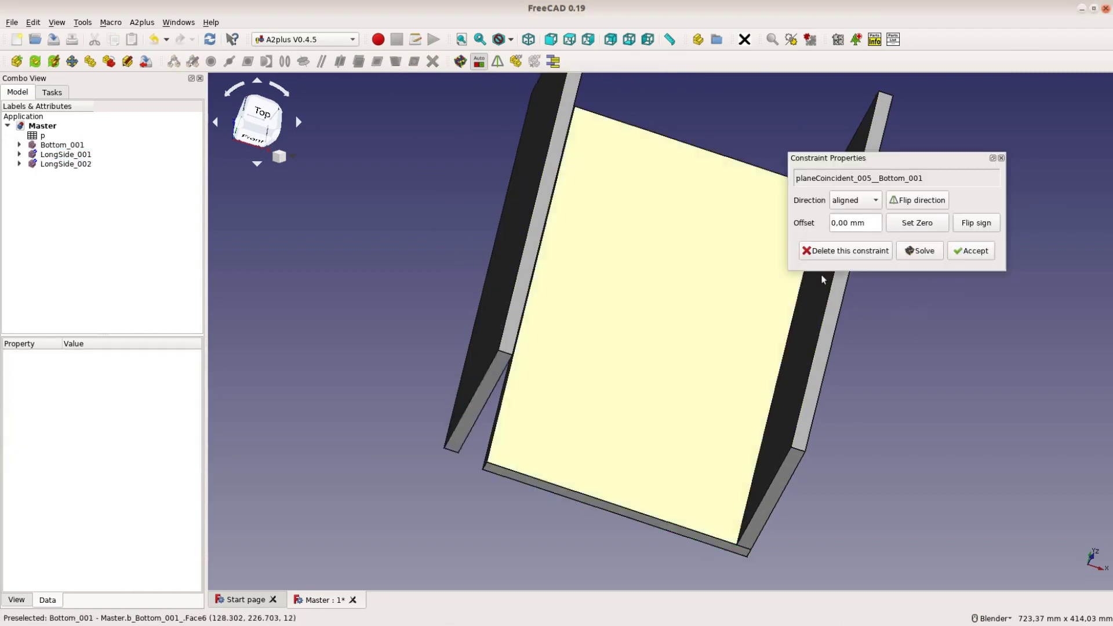
{"action": "left_click", "coordinate": [974, 249]}
- Make the second long side's outer face flush with the bottom plate's adjoining long edge face using a plane-coincident constraint
{"action": "middle_click_drag", "start_coordinate": [698, 323], "coordinate": [747, 409]}
{"action": "left_click", "coordinate": [757, 355]}
{"action": "left_click", "coordinate": [494, 105], "text": "ctrl"}
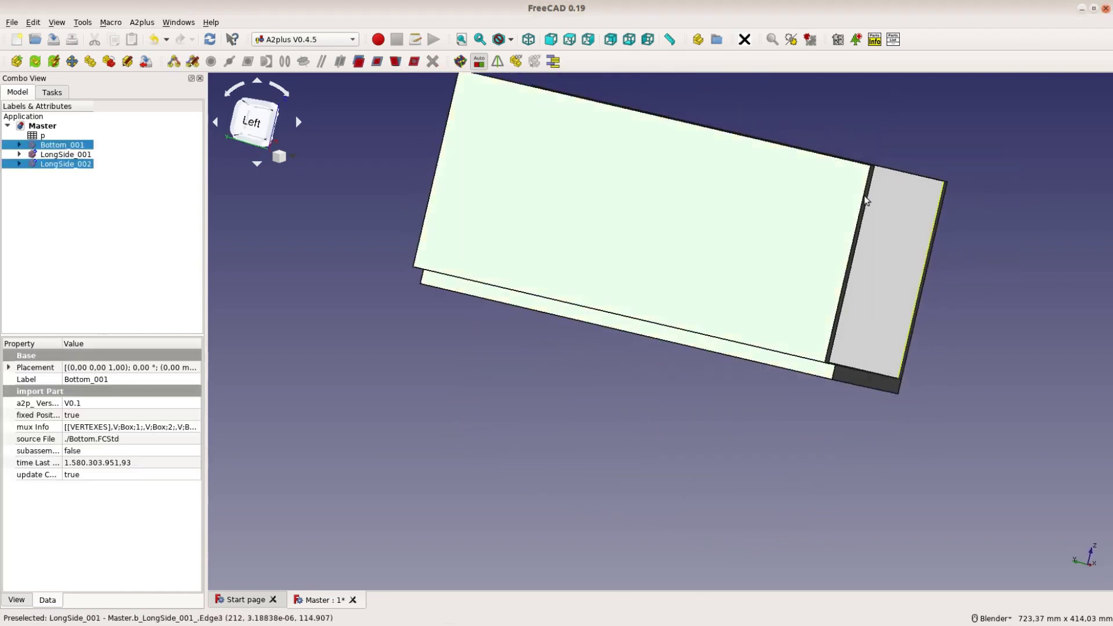
{"action": "left_click", "coordinate": [376, 61]}
{"action": "left_click", "coordinate": [974, 248]}
- Import Handle.FCStd into the assembly and place it in front of the box
{"action": "middle_click_drag", "start_coordinate": [974, 249], "coordinate": [715, 293]}
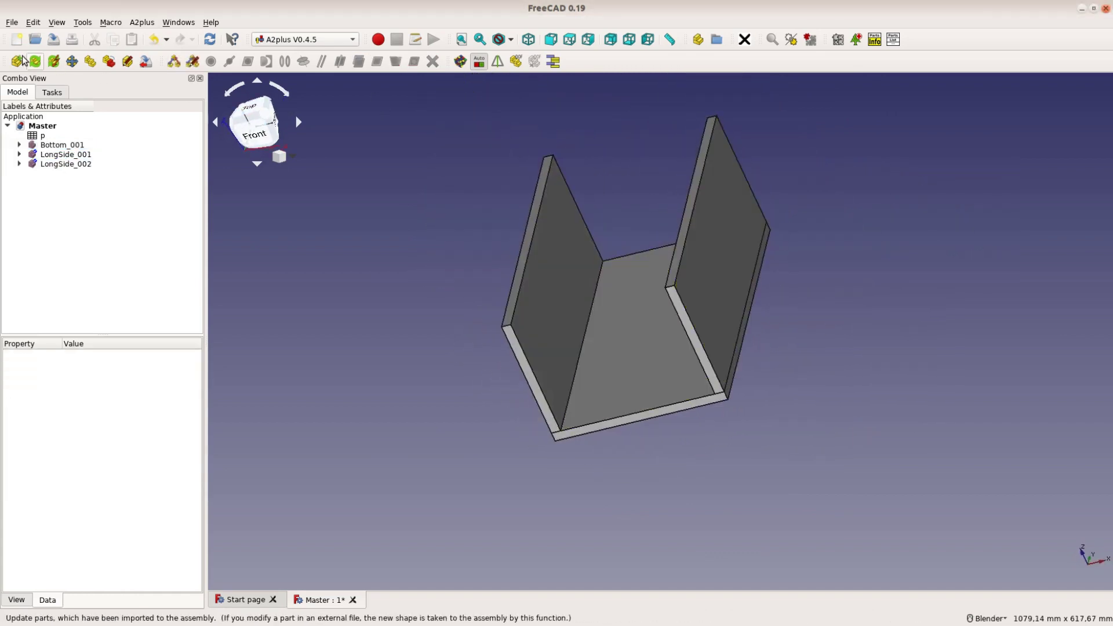
{"action": "left_click", "coordinate": [21, 60]}
{"action": "double_click", "coordinate": [486, 253]}
{"action": "left_click", "coordinate": [627, 509]}
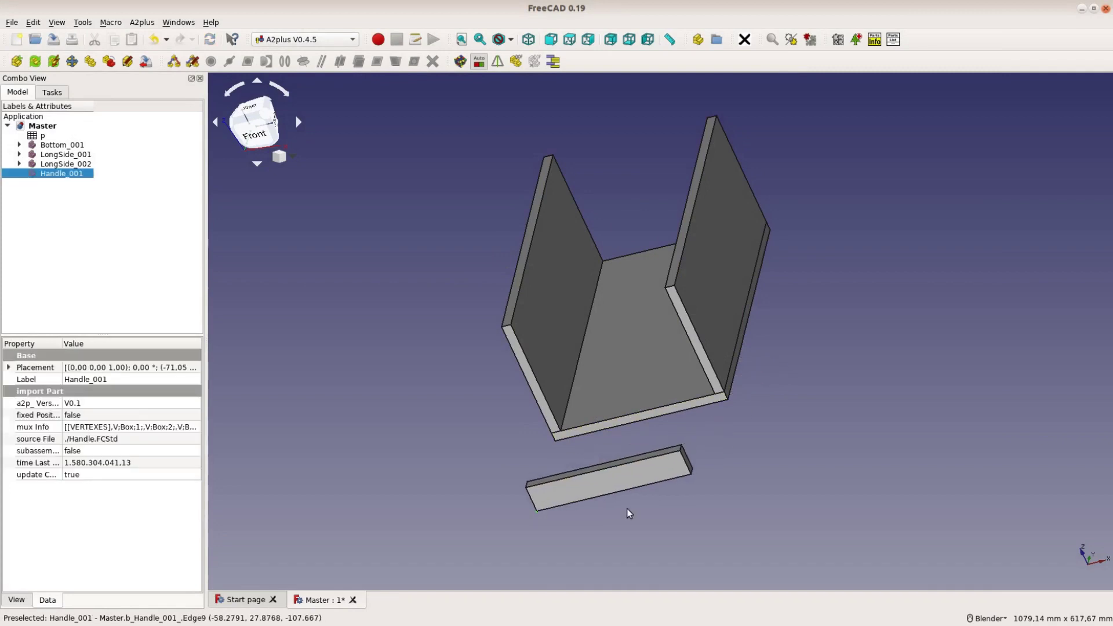
- Constrain the handle's front face plane-coincident with the bottom plate's front edge face
{"action": "left_click", "coordinate": [629, 423]}
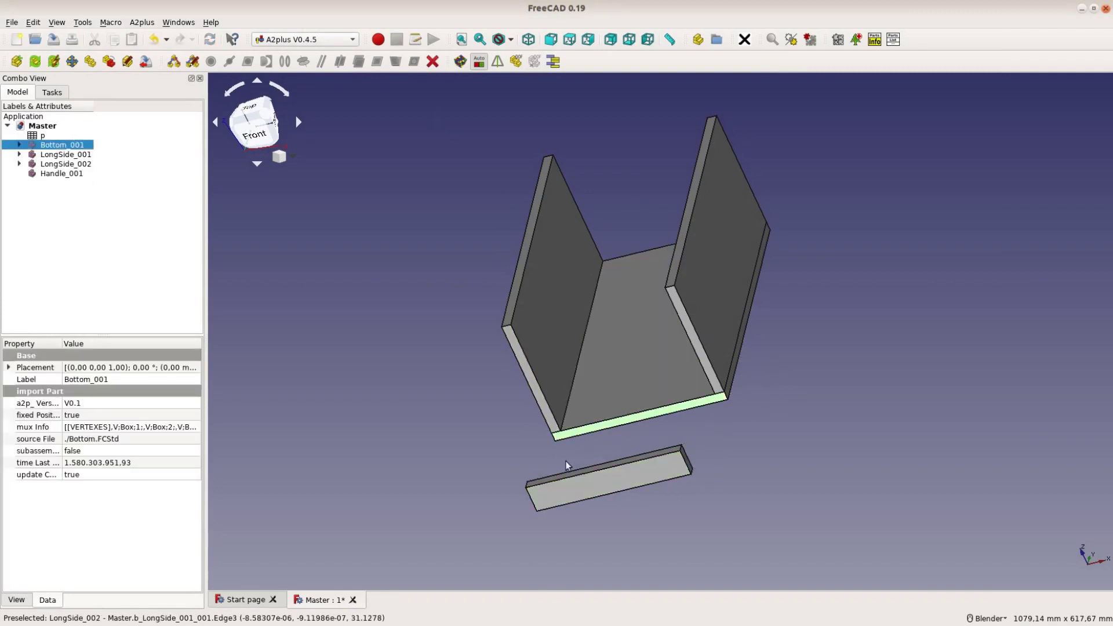
{"action": "left_click", "coordinate": [567, 471], "text": "ctrl"}
{"action": "left_click", "coordinate": [377, 61]}
{"action": "left_click", "coordinate": [982, 250]}
- Constrain the handle's end face plane-coincident with the inner face of the first long side
{"action": "middle_click_drag", "start_coordinate": [981, 250], "coordinate": [775, 282]}
{"action": "left_click", "coordinate": [592, 454]}
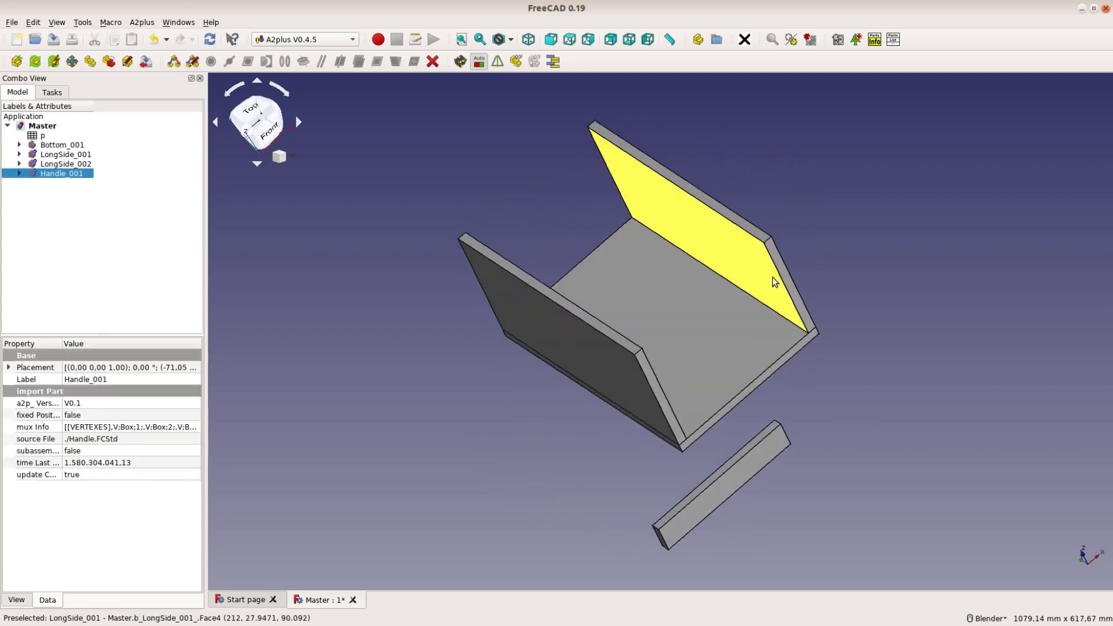
{"action": "left_click", "coordinate": [775, 281], "text": "ctrl"}
{"action": "left_click", "coordinate": [377, 61]}
{"action": "left_click", "coordinate": [974, 250]}
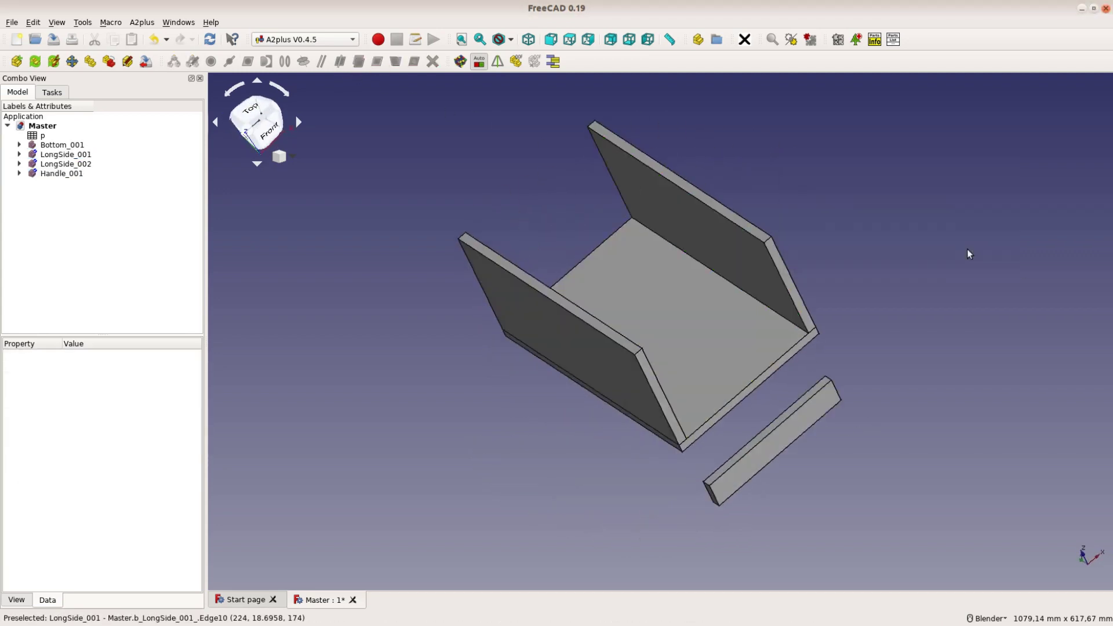
- Make the handle's top face flush with the long side's top face using an aligned plane-coincident constraint
{"action": "left_click", "coordinate": [795, 409]}
{"action": "left_click", "coordinate": [757, 235], "text": "ctrl"}
{"action": "left_click", "coordinate": [377, 62]}
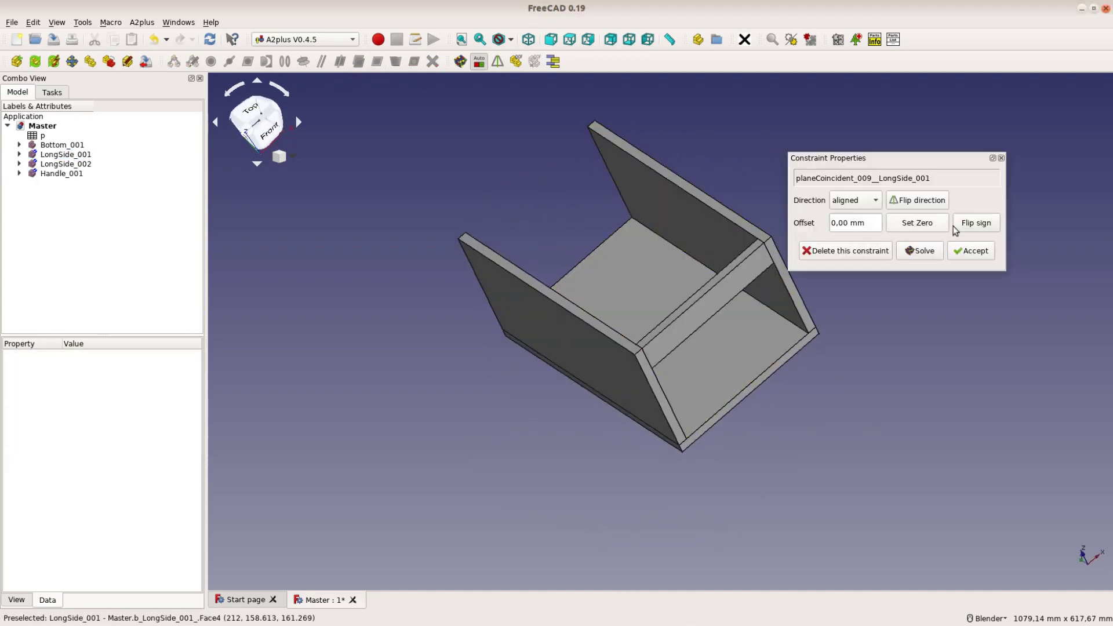
{"action": "left_click", "coordinate": [974, 250]}
- Duplicate the handle at the box's open rear end and constrain its top face flush with the long side's top face
{"action": "left_click", "coordinate": [90, 61]}
{"action": "left_click", "coordinate": [504, 211]}
{"action": "middle_click_drag", "start_coordinate": [504, 211], "coordinate": [780, 203]}
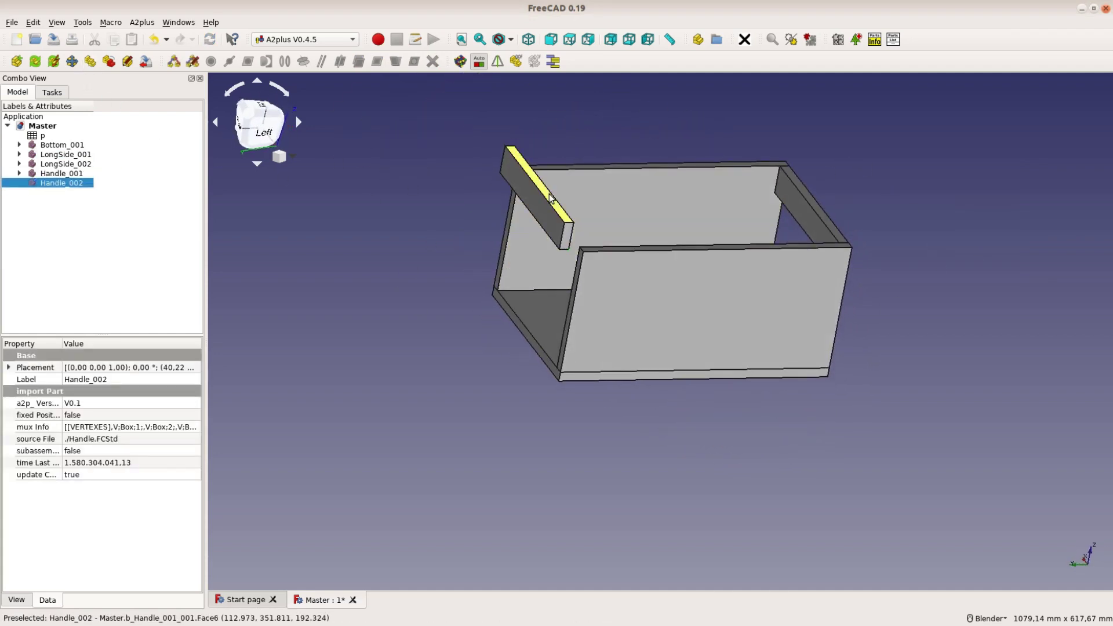
{"action": "left_click", "coordinate": [377, 62]}
{"action": "left_click", "coordinate": [968, 251]}
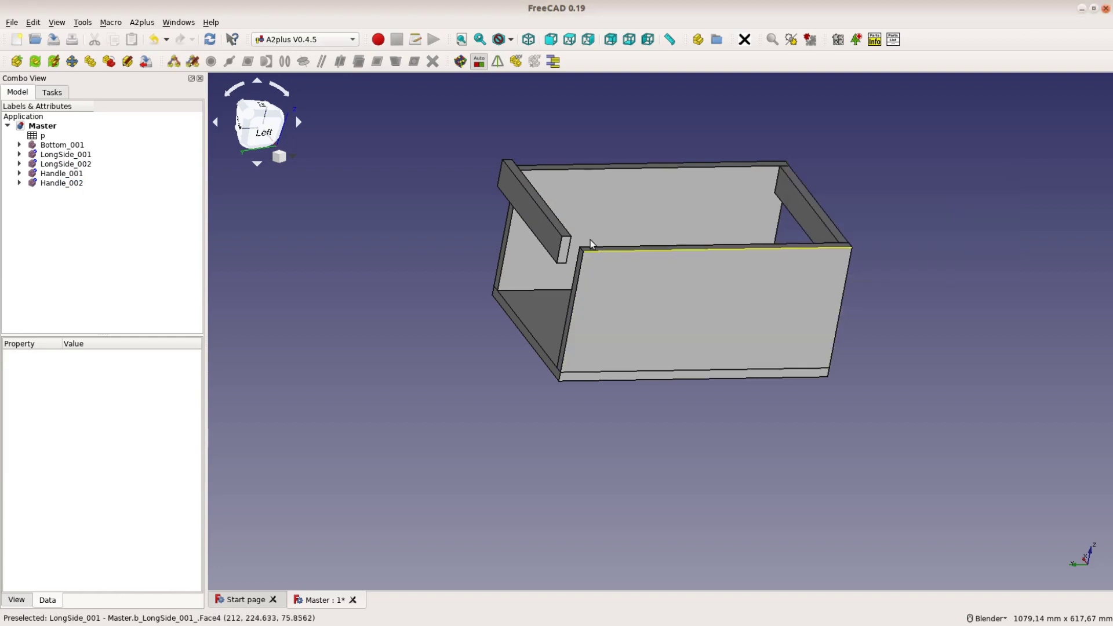
- Constrain the duplicated rear handle's end face plane-coincident with the inner face of the second long side, in opposed direction
{"action": "middle_click_drag", "start_coordinate": [474, 300], "coordinate": [778, 311]}
{"action": "left_click", "coordinate": [777, 311]}
{"action": "left_click", "coordinate": [377, 62]}
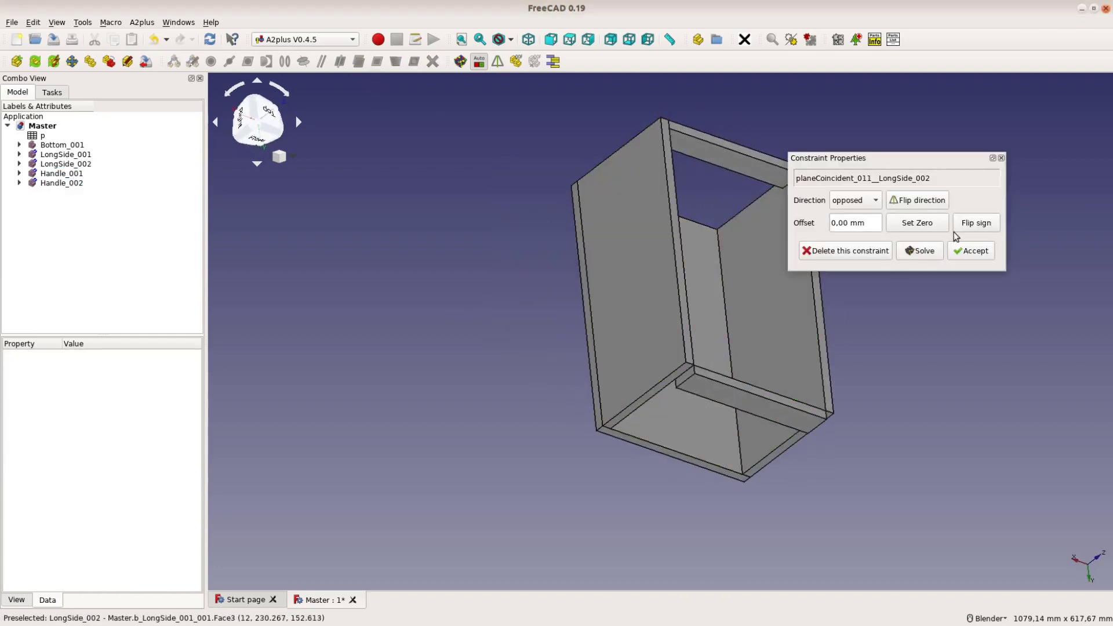
{"action": "left_click", "coordinate": [969, 250]}
- Make the rear handle's outer face flush with the first long side's rear end face using an aligned plane-coincident constraint
{"action": "left_click", "coordinate": [741, 394]}
{"action": "left_click", "coordinate": [670, 396]}
{"action": "left_click", "coordinate": [377, 61]}
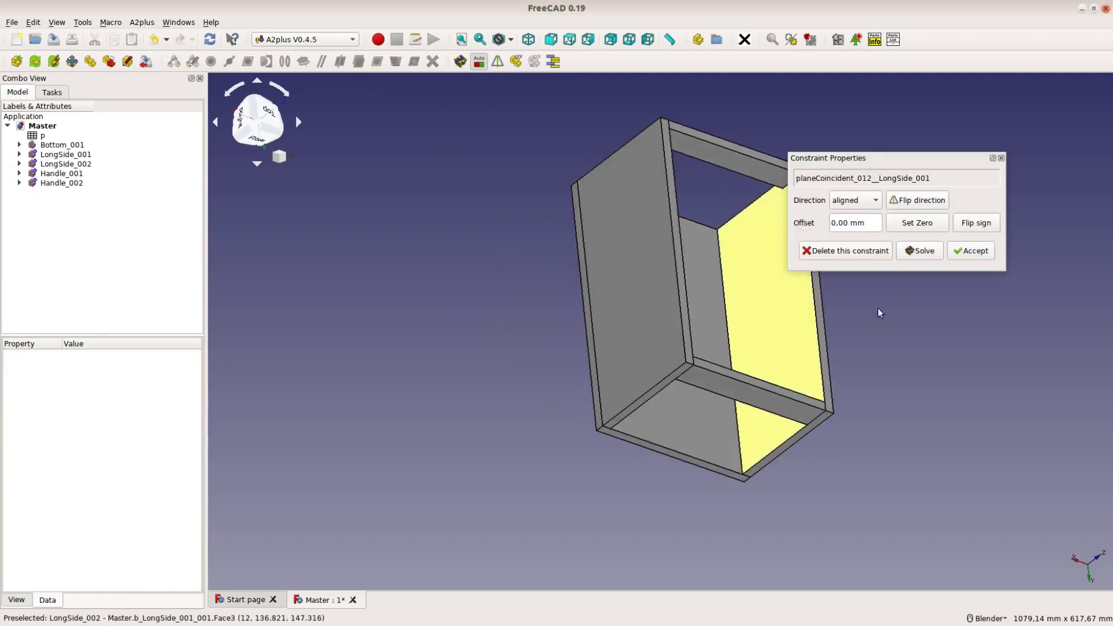
{"action": "left_click", "coordinate": [968, 250]}
- Import ShortSide.FCStd into the assembly and place it beside the box
{"action": "middle_click_drag", "start_coordinate": [936, 398], "coordinate": [713, 368]}
{"action": "key", "text": "0"}
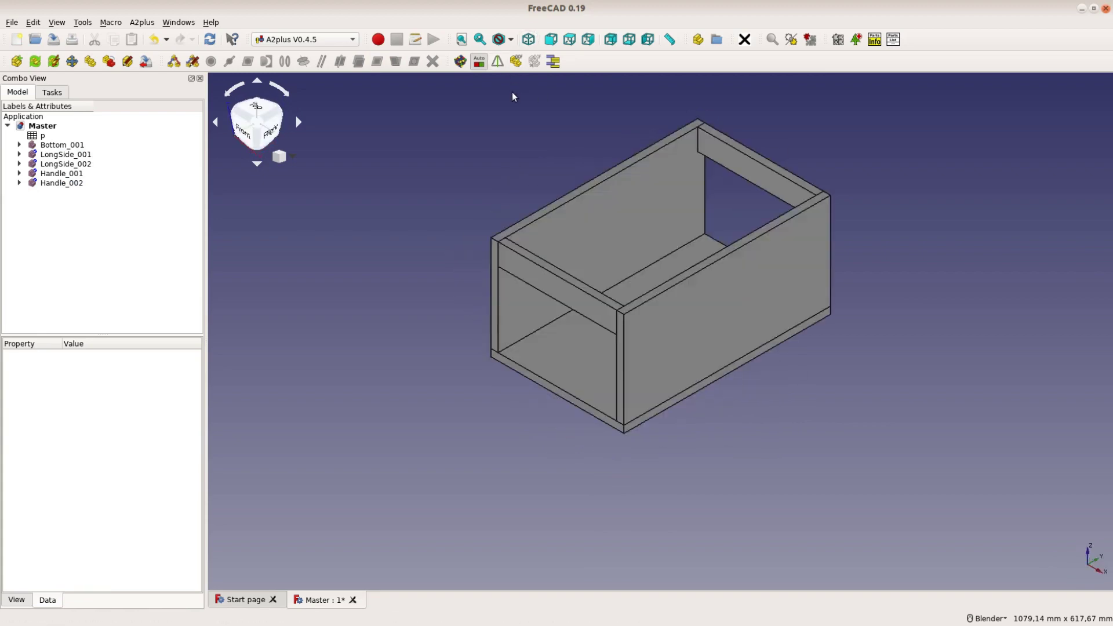
{"action": "left_click", "coordinate": [17, 60]}
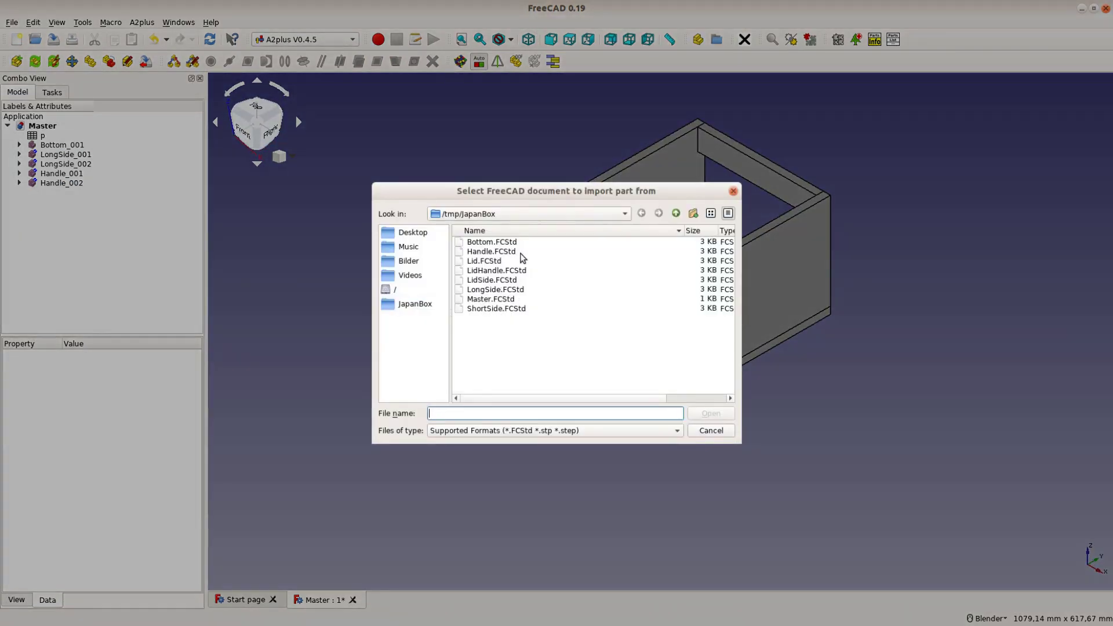
{"action": "double_click", "coordinate": [514, 308]}
{"action": "left_click", "coordinate": [951, 325]}
- Constrain the short side's outer face plane-coincident with the front handle's inner face
{"action": "middle_click_drag", "start_coordinate": [952, 325], "coordinate": [464, 226]}
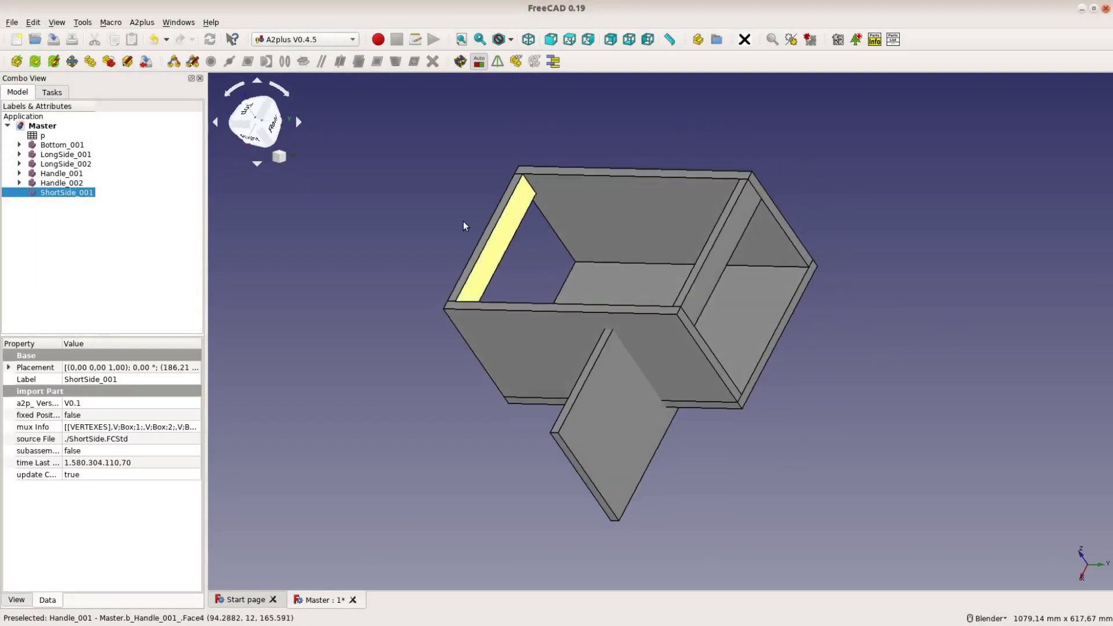
{"action": "left_click", "coordinate": [502, 244], "text": "ctrl"}
{"action": "left_click", "coordinate": [378, 62]}
{"action": "left_click", "coordinate": [959, 261]}
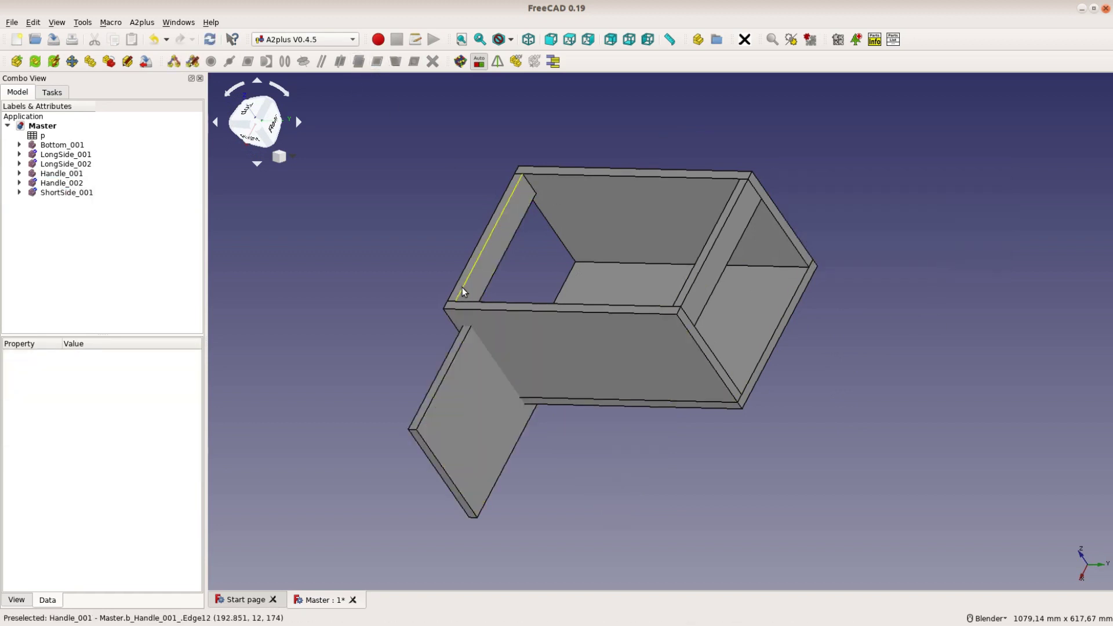
- Make the short side's top face flush with the front handle's top face using an aligned plane-coincident constraint
{"action": "left_click", "coordinate": [459, 285]}
{"action": "left_click", "coordinate": [450, 360], "text": "ctrl"}
{"action": "left_click", "coordinate": [378, 62]}
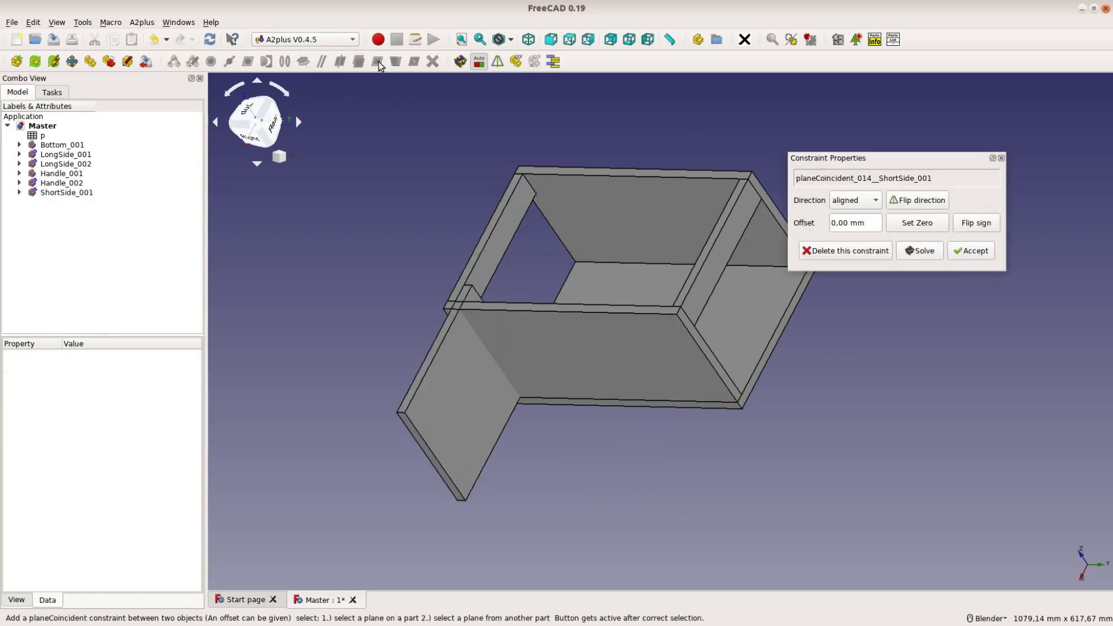
{"action": "left_click", "coordinate": [971, 250]}
- Constrain the short side's side edge face plane-coincident with the inner face of the second long side
{"action": "left_click", "coordinate": [765, 232]}
{"action": "middle_click_drag", "start_coordinate": [765, 231], "coordinate": [610, 446]}
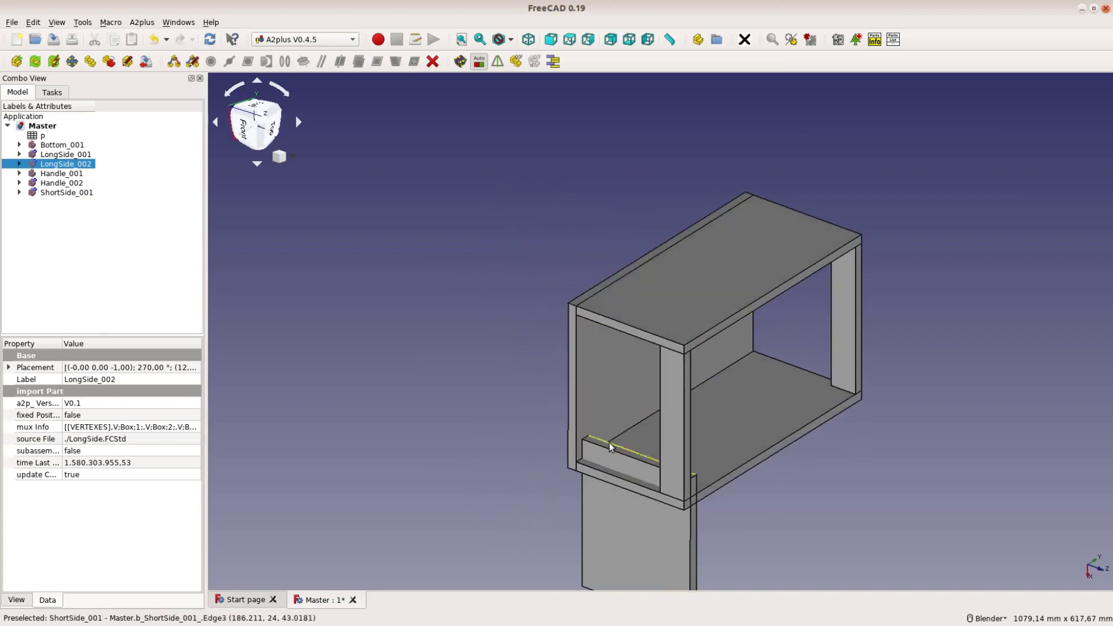
{"action": "left_click", "coordinate": [377, 61]}
{"action": "left_click", "coordinate": [971, 249]}
- Duplicate the short side and place the copy near the rear end of the box
{"action": "left_click", "coordinate": [620, 400]}
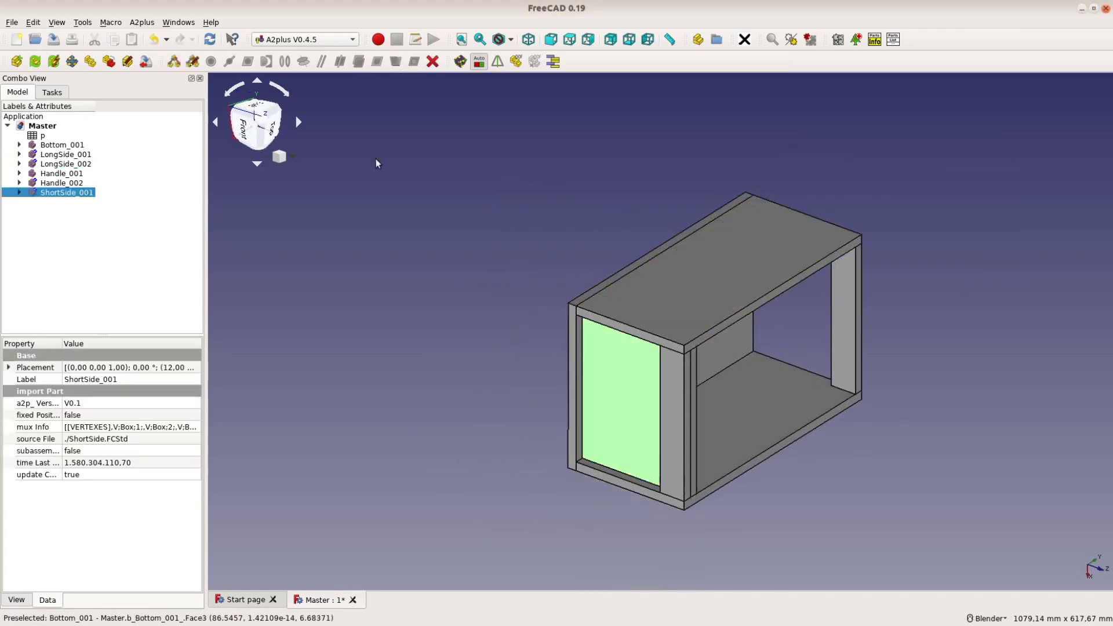
{"action": "left_click", "coordinate": [109, 61]}
{"action": "left_click", "coordinate": [950, 353]}
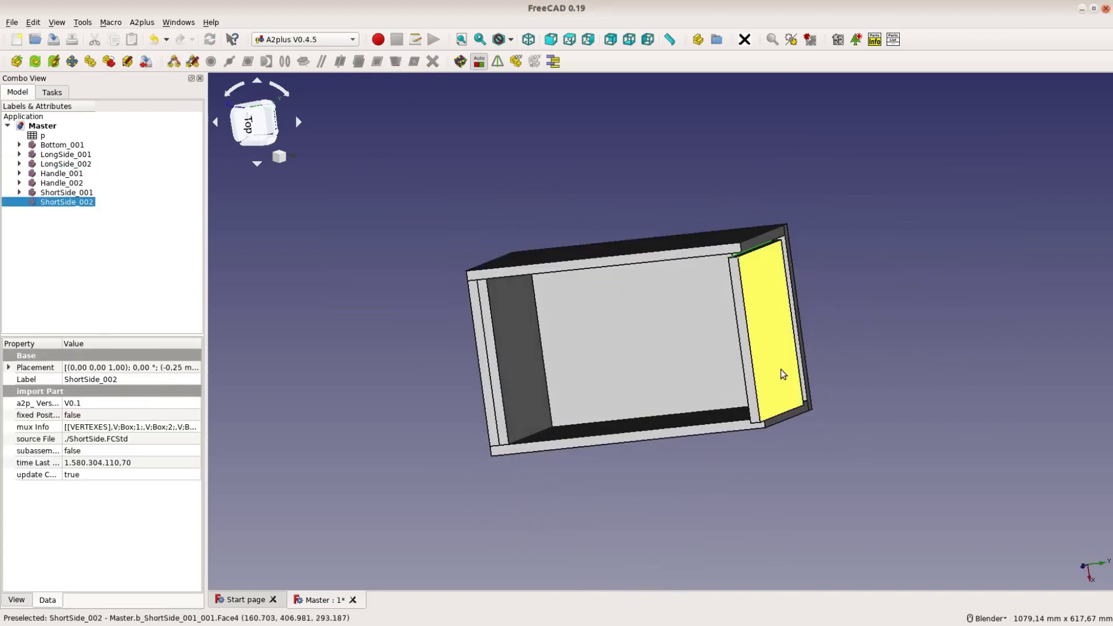
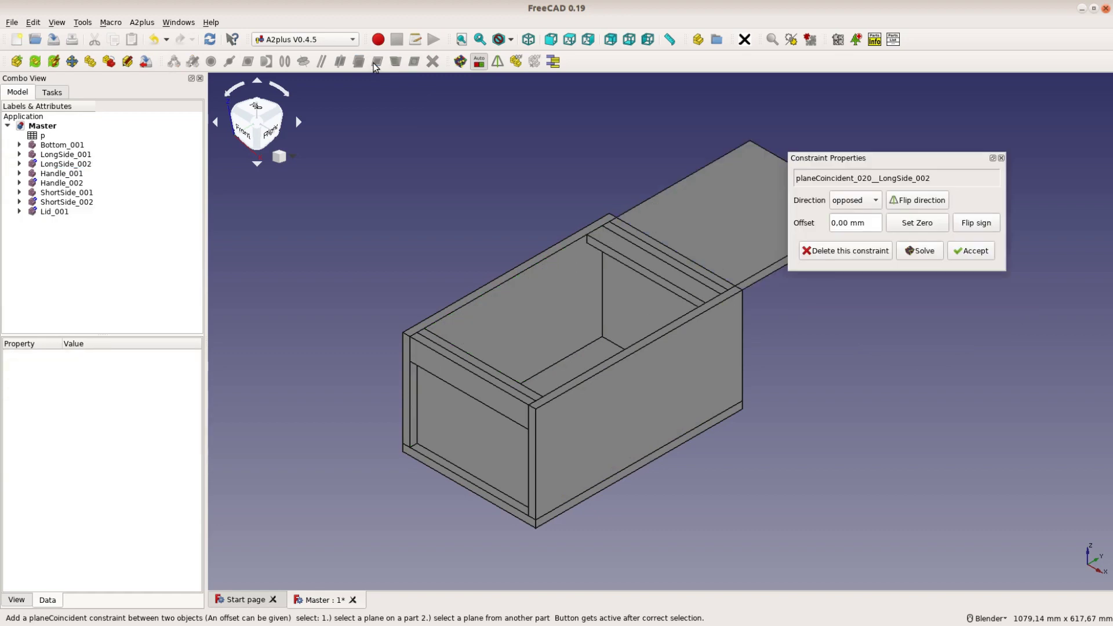
- Accept the lid's constraint to the second long side and constrain its end face plane-coincident with the front short side's inner face
{"action": "left_click", "coordinate": [973, 250]}
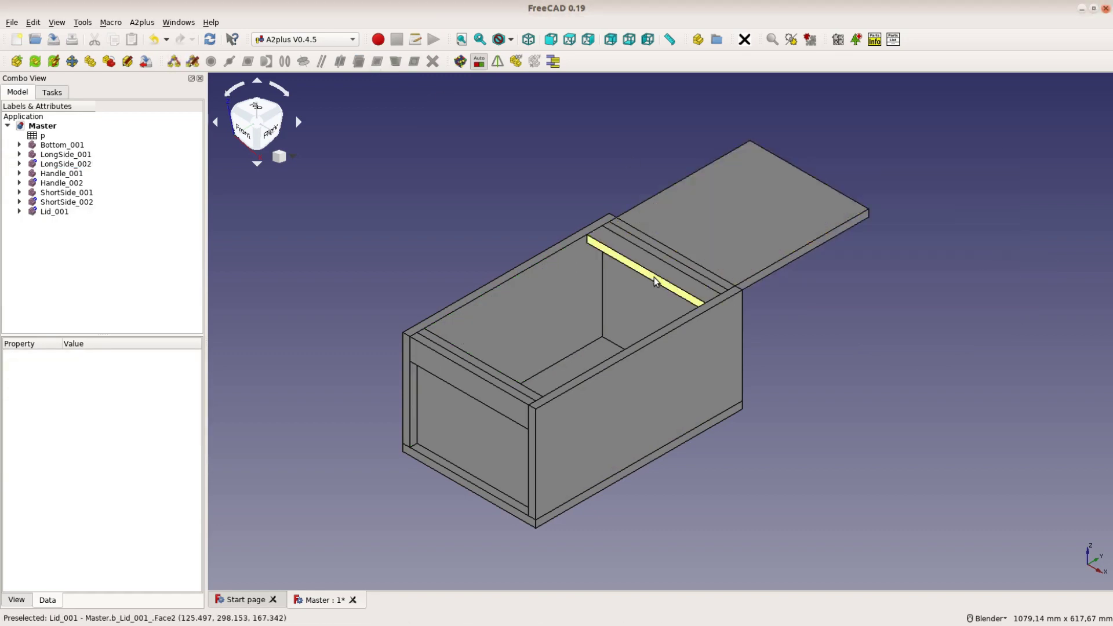
{"action": "left_click", "coordinate": [654, 277]}
{"action": "middle_click_drag", "start_coordinate": [850, 342], "coordinate": [590, 377]}
{"action": "left_click", "coordinate": [467, 292], "text": "ctrl"}
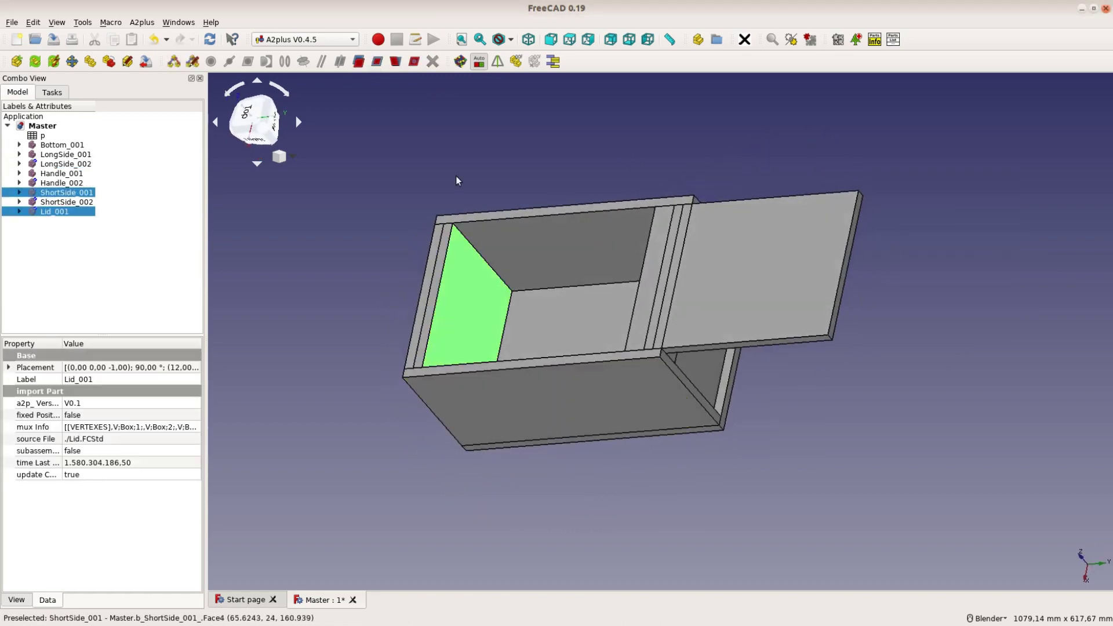
{"action": "left_click", "coordinate": [376, 61]}
{"action": "left_click", "coordinate": [974, 250]}
- Import LidSide.FCStd into the assembly and place it above the front end of the box
{"action": "middle_click_drag", "start_coordinate": [902, 259], "coordinate": [418, 392]}
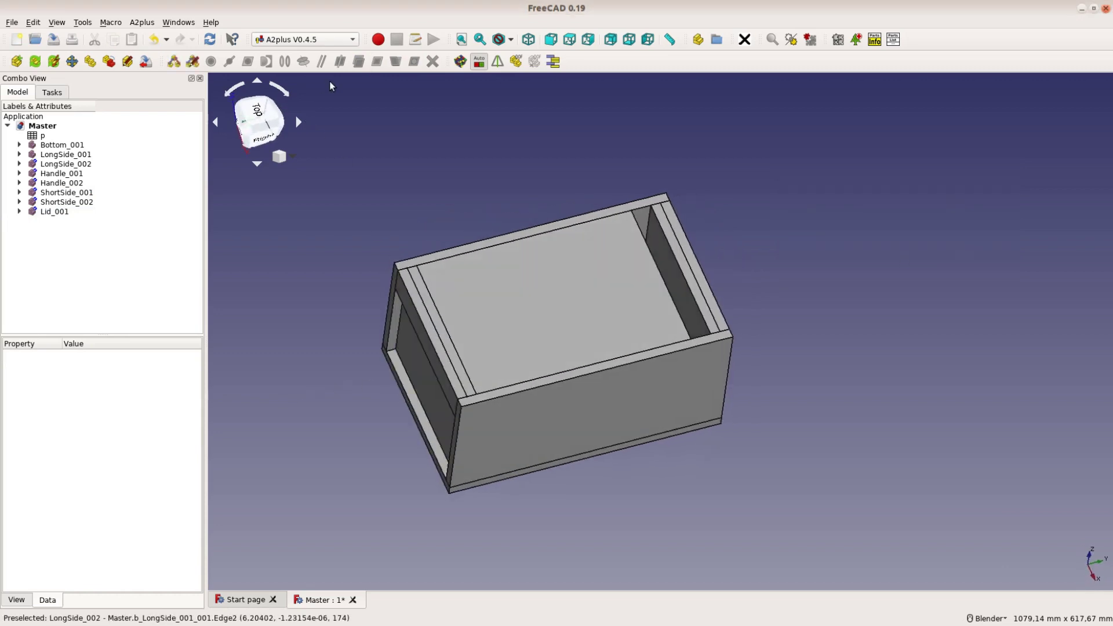
{"action": "left_click", "coordinate": [16, 60]}
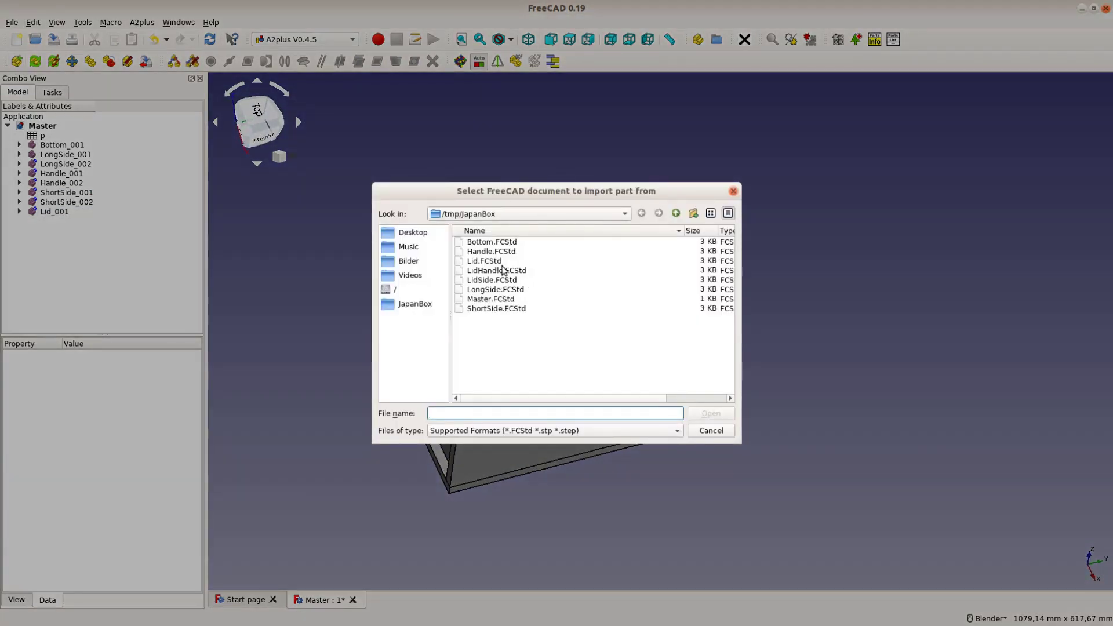
{"action": "left_click", "coordinate": [509, 280]}
{"action": "left_click", "coordinate": [711, 413]}
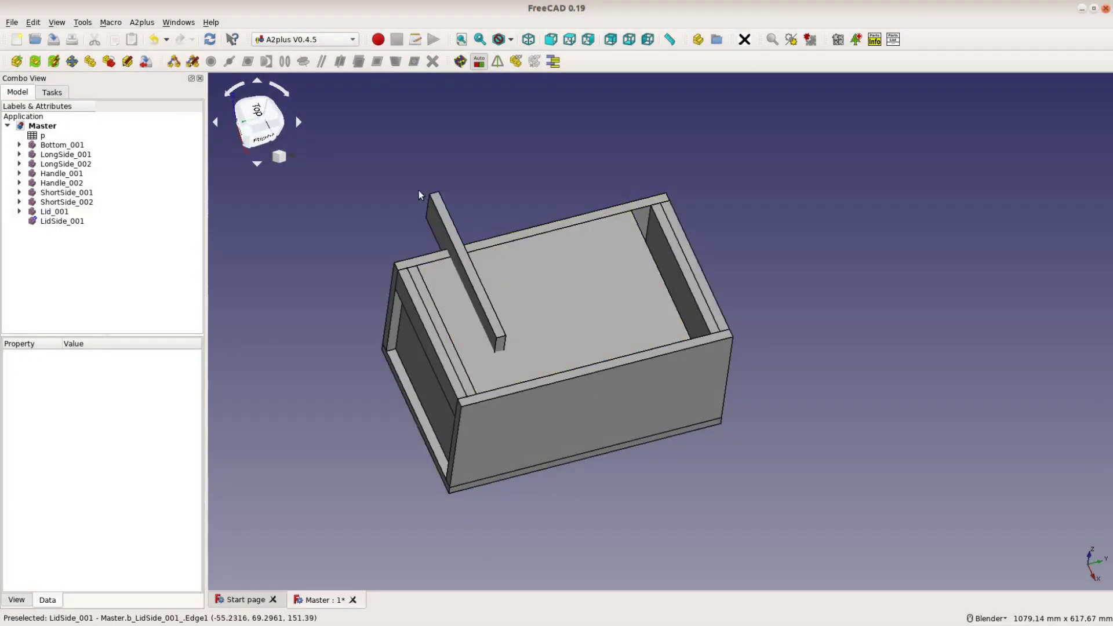
{"action": "left_click", "coordinate": [428, 186]}
- Seat the lid side's broad face on the second long side's top face with a plane-coincident constraint, flipping its direction
{"action": "left_click", "coordinate": [422, 262]}
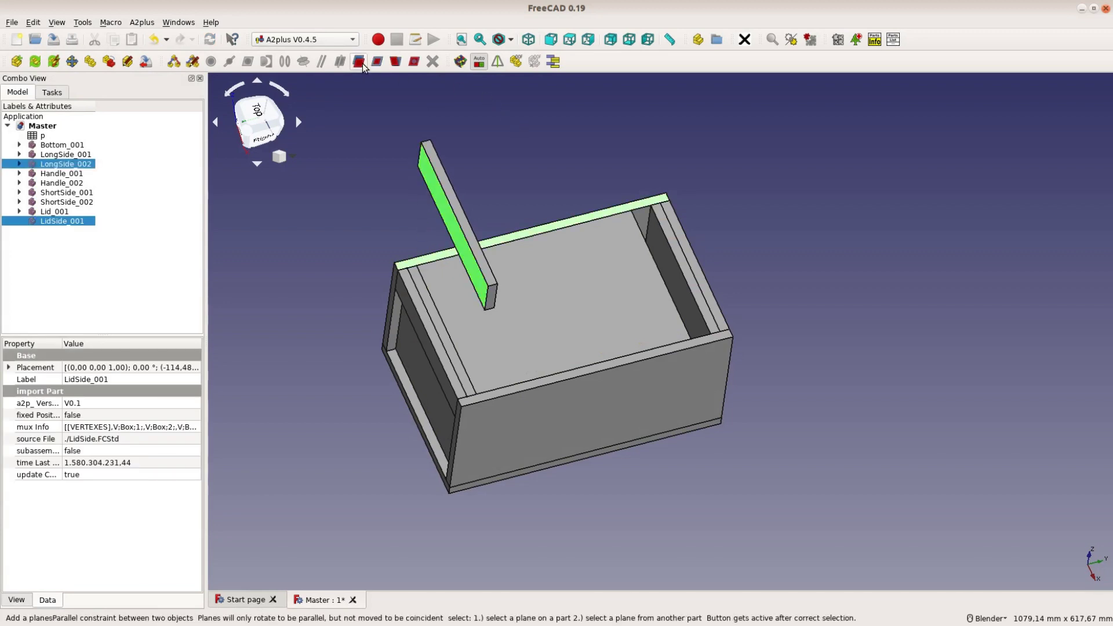
{"action": "left_click", "coordinate": [377, 62]}
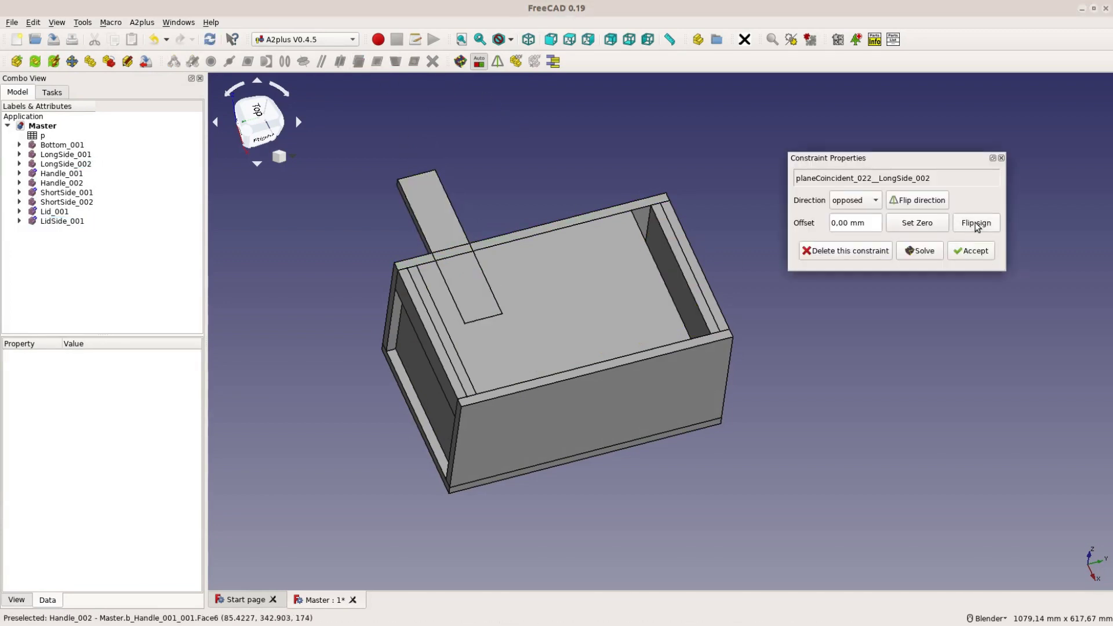
{"action": "left_click", "coordinate": [932, 204]}
{"action": "left_click", "coordinate": [969, 251]}
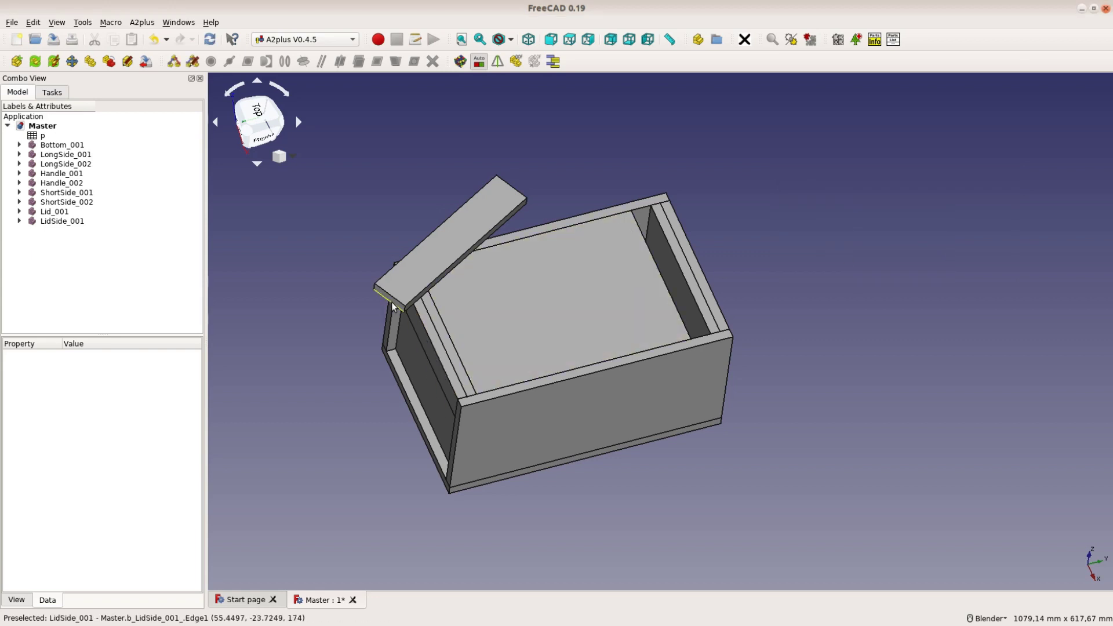
- Constrain the lid side's end face plane-coincident with the outer face of the first long side
{"action": "left_click", "coordinate": [388, 295]}
{"action": "left_click", "coordinate": [526, 392]}
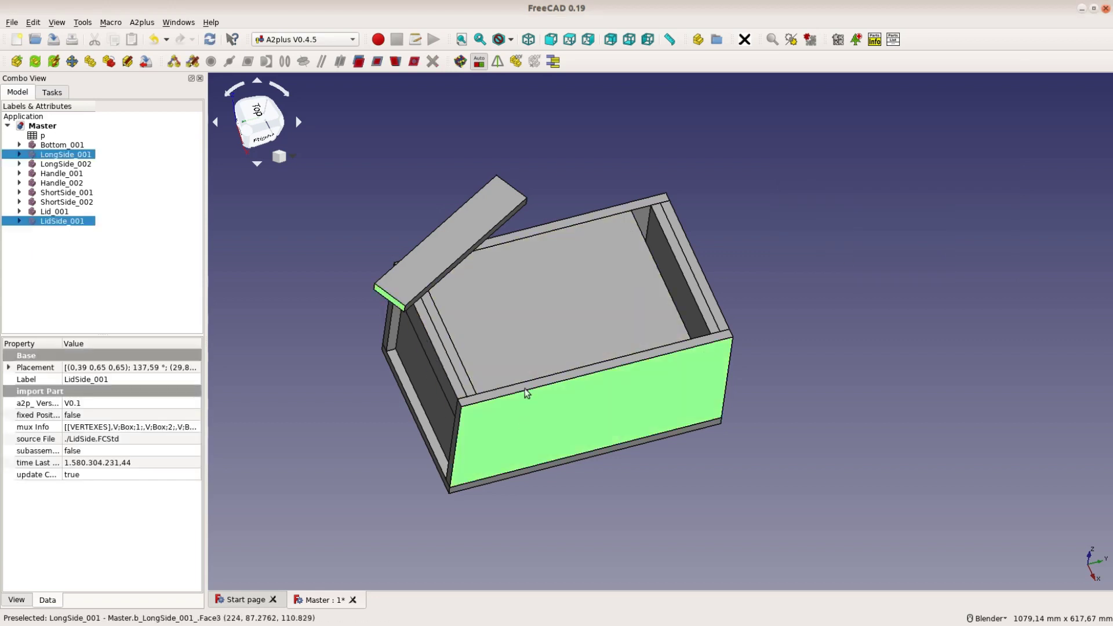
{"action": "left_click", "coordinate": [377, 61]}
{"action": "left_click", "coordinate": [967, 254]}
- Constrain the lid side's front edge face plane-coincident with the front handle's outer face
{"action": "left_click", "coordinate": [444, 385]}
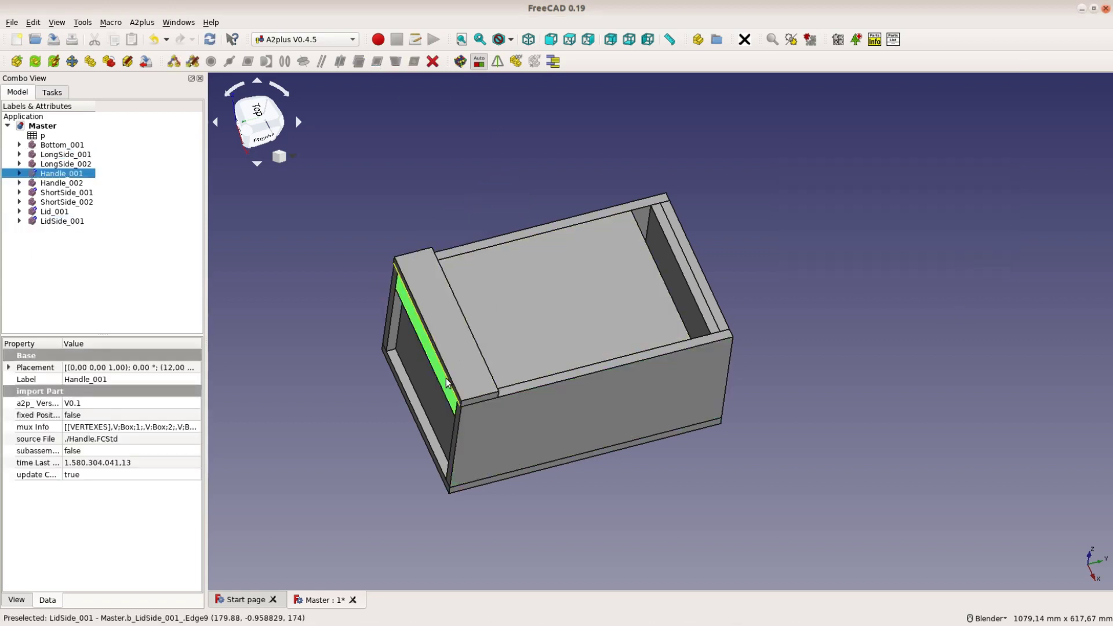
{"action": "scroll", "coordinate": [447, 378], "scroll_direction": "up", "scroll_amount": 3}
{"action": "middle_click_drag", "start_coordinate": [448, 378], "coordinate": [608, 281]}
{"action": "left_click", "coordinate": [609, 281]}
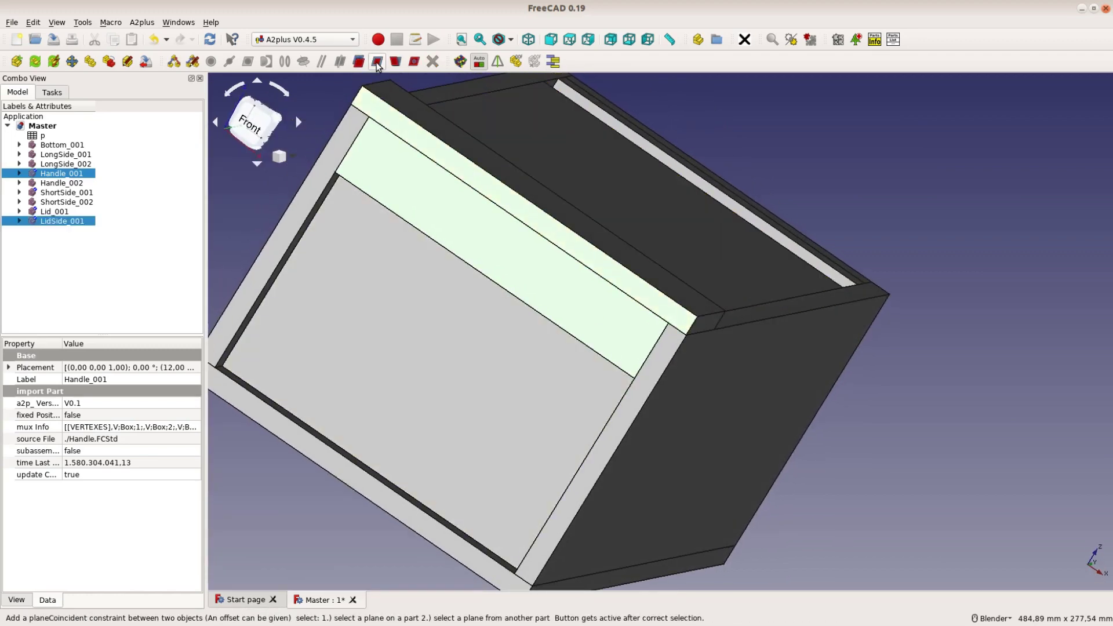
{"action": "left_click", "coordinate": [377, 61]}
{"action": "left_click", "coordinate": [974, 250]}
- Duplicate the lid side and place the copy beyond the rear end of the box
{"action": "scroll", "coordinate": [971, 248], "scroll_direction": "down", "scroll_amount": 2}
{"action": "middle_click_drag", "start_coordinate": [972, 248], "coordinate": [392, 327]}
{"action": "left_click", "coordinate": [392, 326]}
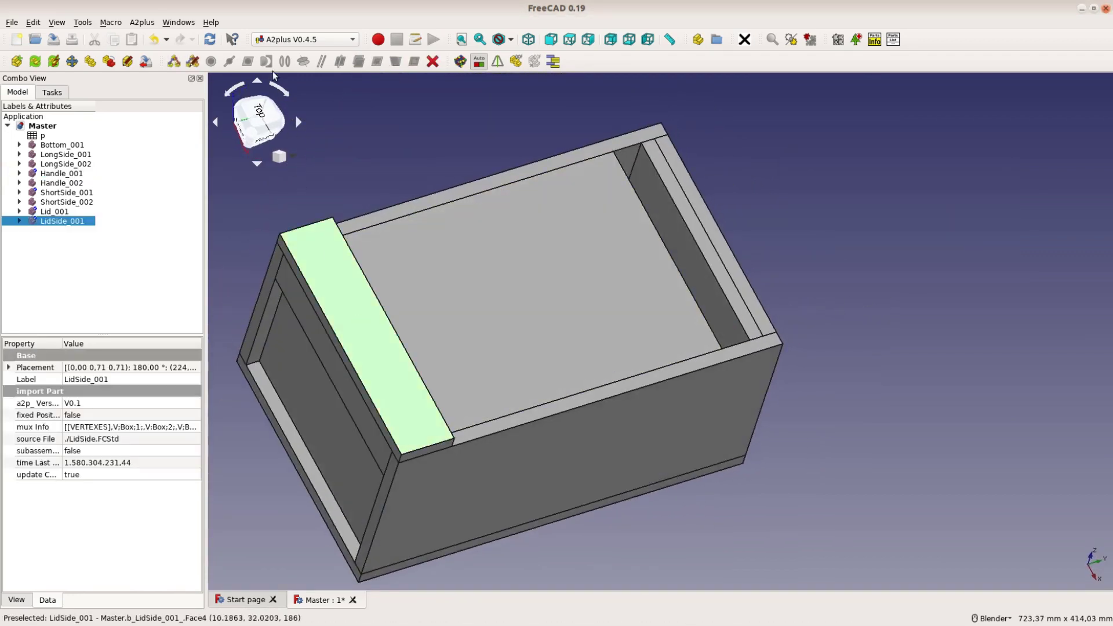
{"action": "left_click", "coordinate": [91, 62]}
{"action": "left_click", "coordinate": [882, 258]}
- Constrain the duplicated lid side's end face plane-coincident with the first long side's outer face
{"action": "left_click", "coordinate": [728, 419], "text": "ctrl"}
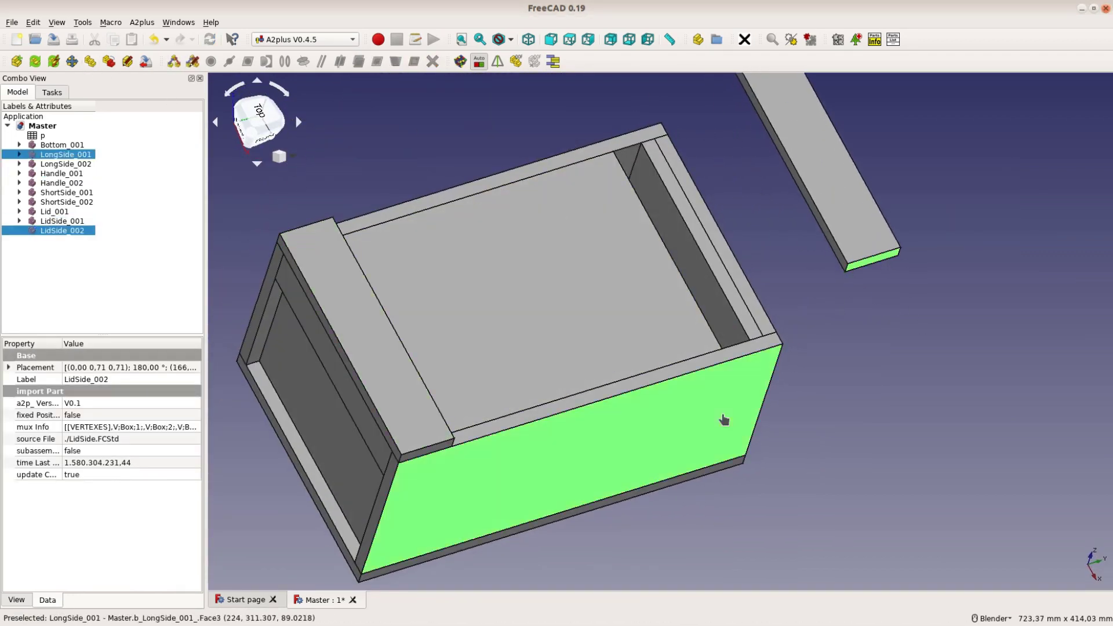
{"action": "left_click", "coordinate": [377, 62]}
{"action": "left_click", "coordinate": [974, 251]}
- Make the top faces of the two lid sides flush with a plane-coincident constraint
{"action": "left_click", "coordinate": [387, 349]}
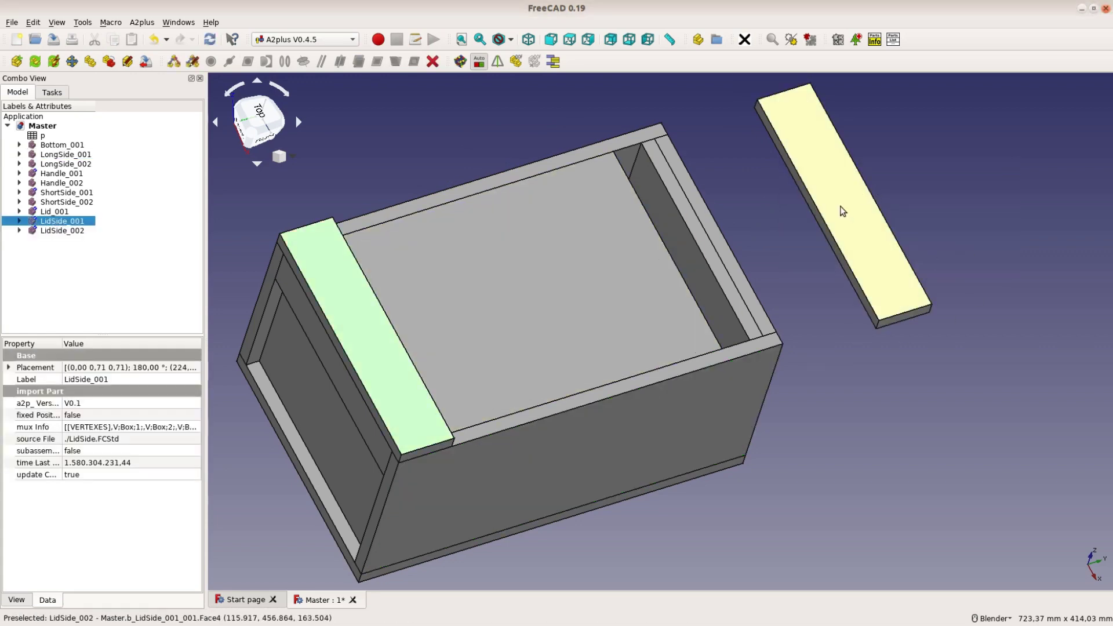
{"action": "left_click", "coordinate": [842, 209], "text": "ctrl"}
{"action": "left_click", "coordinate": [377, 61]}
{"action": "left_click", "coordinate": [974, 250]}
- Constrain the rear lid side's outer edge face plane-coincident with the rear handle's outer face
{"action": "middle_click_drag", "start_coordinate": [984, 309], "coordinate": [666, 323]}
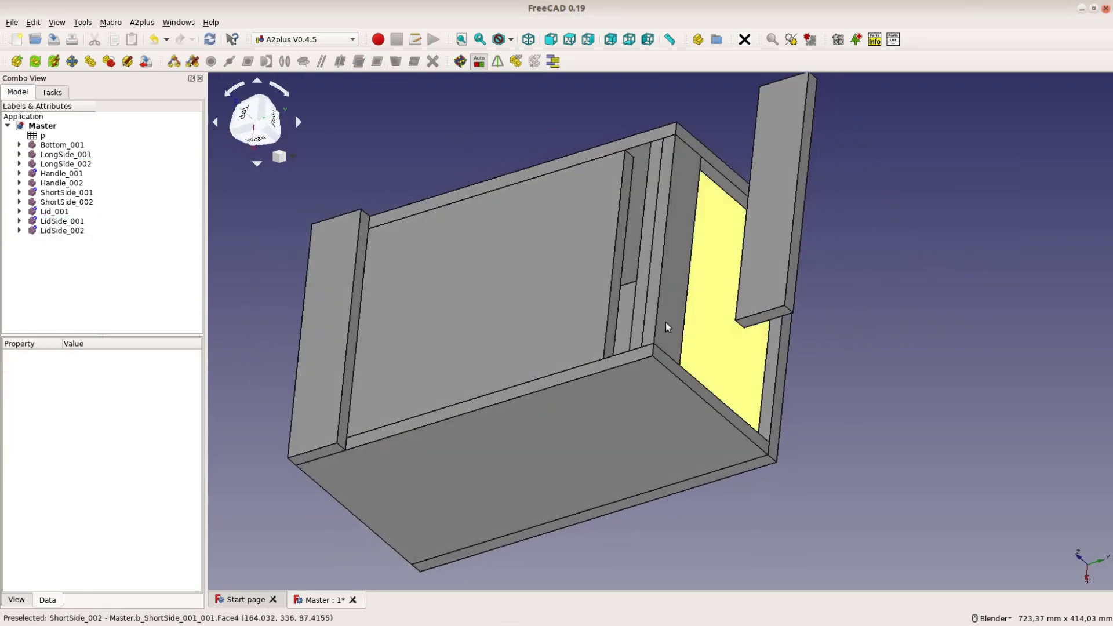
{"action": "left_click", "coordinate": [667, 319]}
{"action": "left_click", "coordinate": [803, 185], "text": "ctrl"}
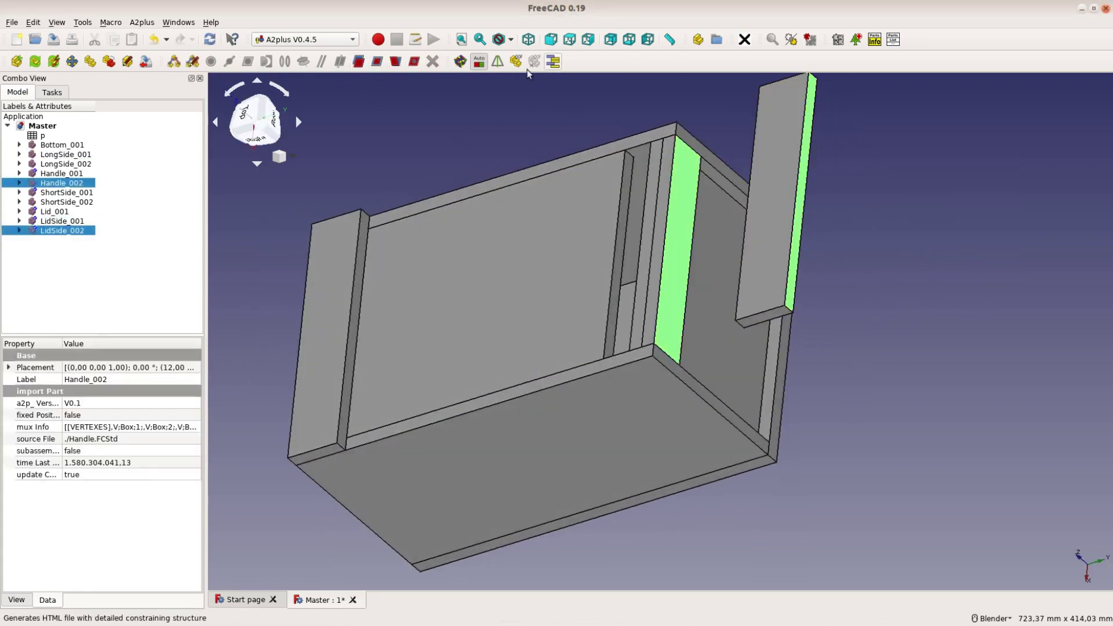
{"action": "left_click", "coordinate": [381, 64]}
{"action": "left_click", "coordinate": [970, 250]}
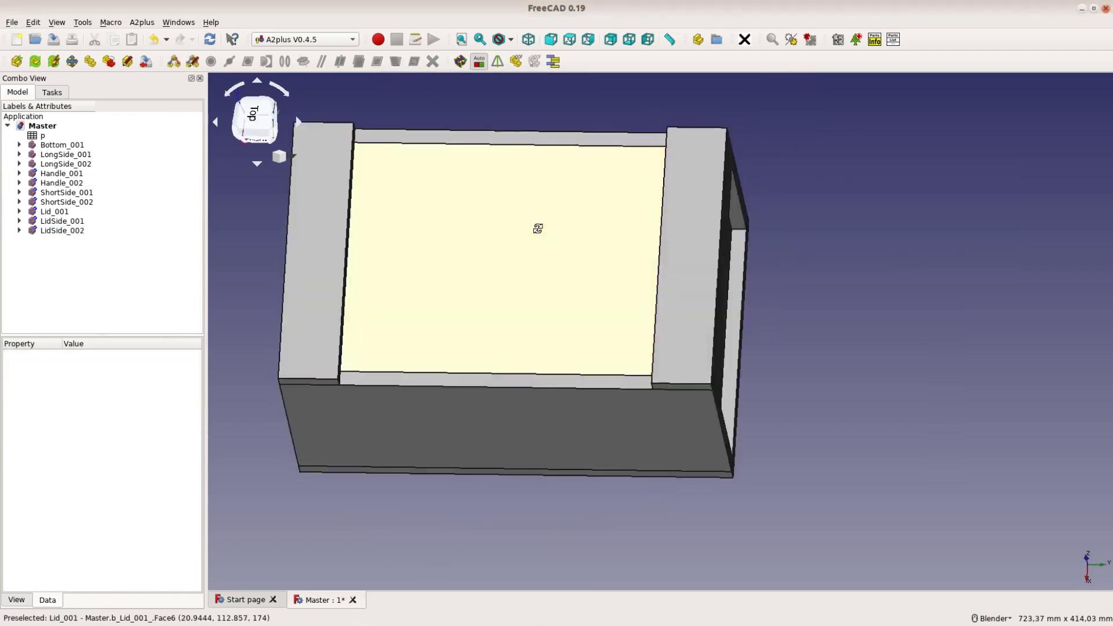
- Import LidHandle.FCStd into the assembly and place it beside the box
{"action": "left_click", "coordinate": [17, 61]}
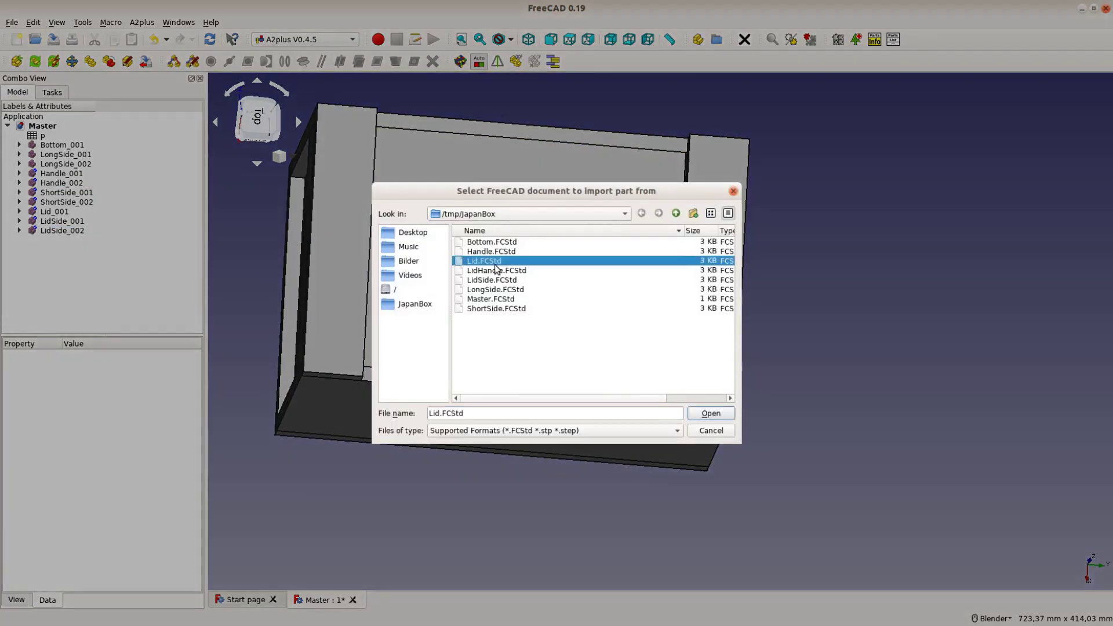
{"action": "double_click", "coordinate": [493, 258]}
{"action": "left_click", "coordinate": [926, 192]}
- Constrain the lid handle's face plane-coincident with the lid's top face in aligned direction so the handle sits at lid-side height
{"action": "middle_click_drag", "start_coordinate": [926, 192], "coordinate": [1003, 208]}
{"action": "scroll", "coordinate": [875, 321], "scroll_direction": "up", "scroll_amount": 5}
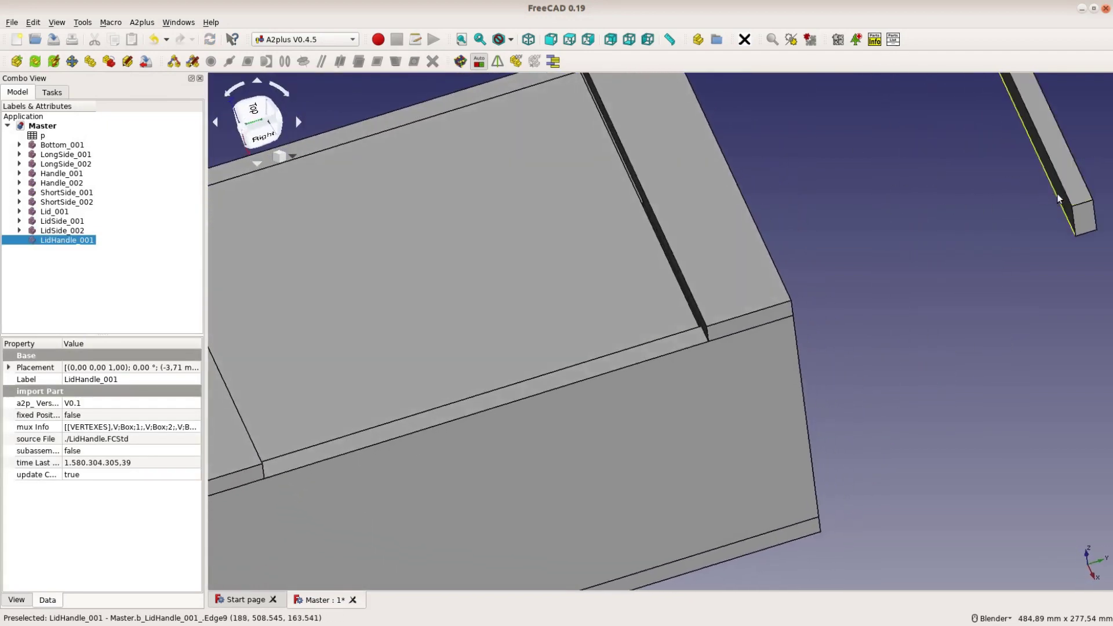
{"action": "left_click", "coordinate": [463, 276]}
{"action": "left_click", "coordinate": [377, 61]}
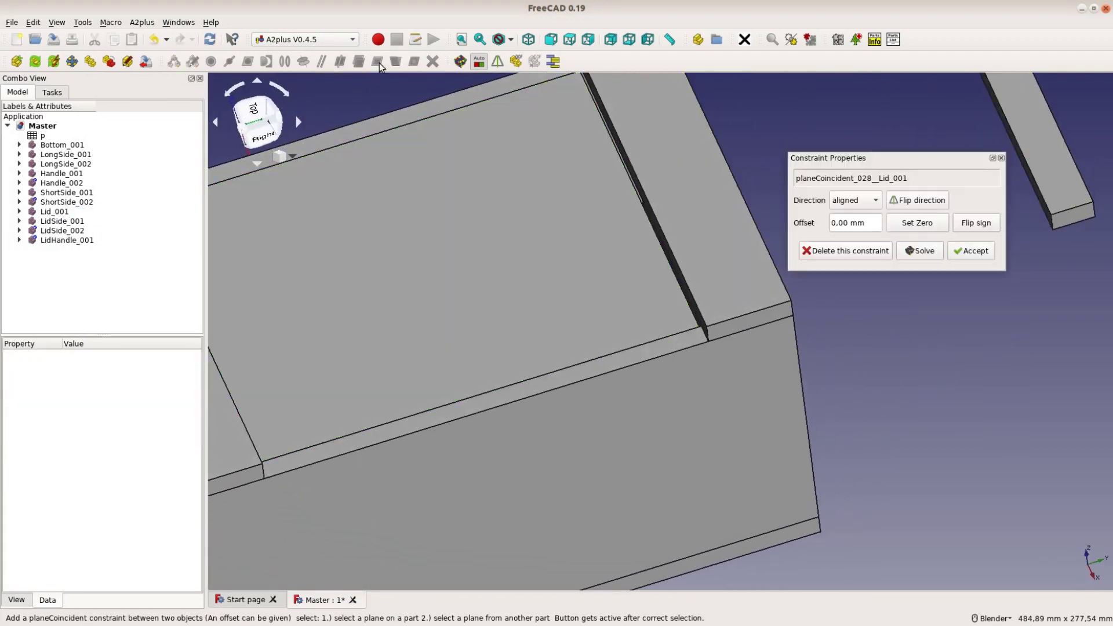
{"action": "left_click", "coordinate": [263, 130]}
{"action": "left_click", "coordinate": [971, 251]}
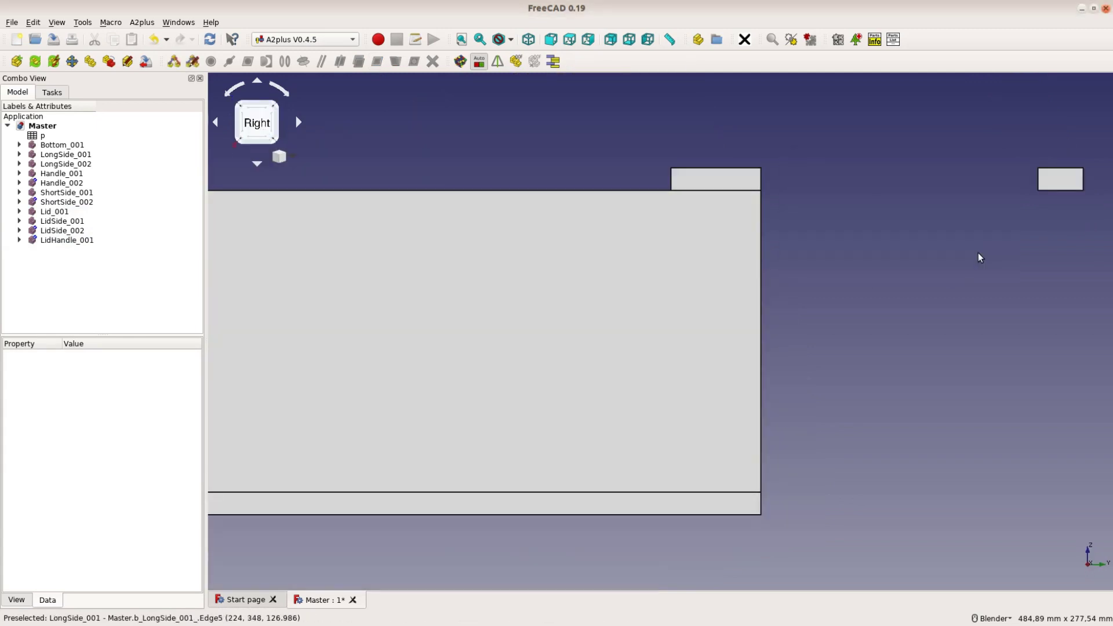
- Constrain the lid handle's long side face plane-coincident with the front lid side's inner edge face, in opposed direction
{"action": "scroll", "coordinate": [700, 199], "scroll_direction": "down", "scroll_amount": 2}
{"action": "middle_click_drag", "start_coordinate": [700, 199], "coordinate": [332, 282]}
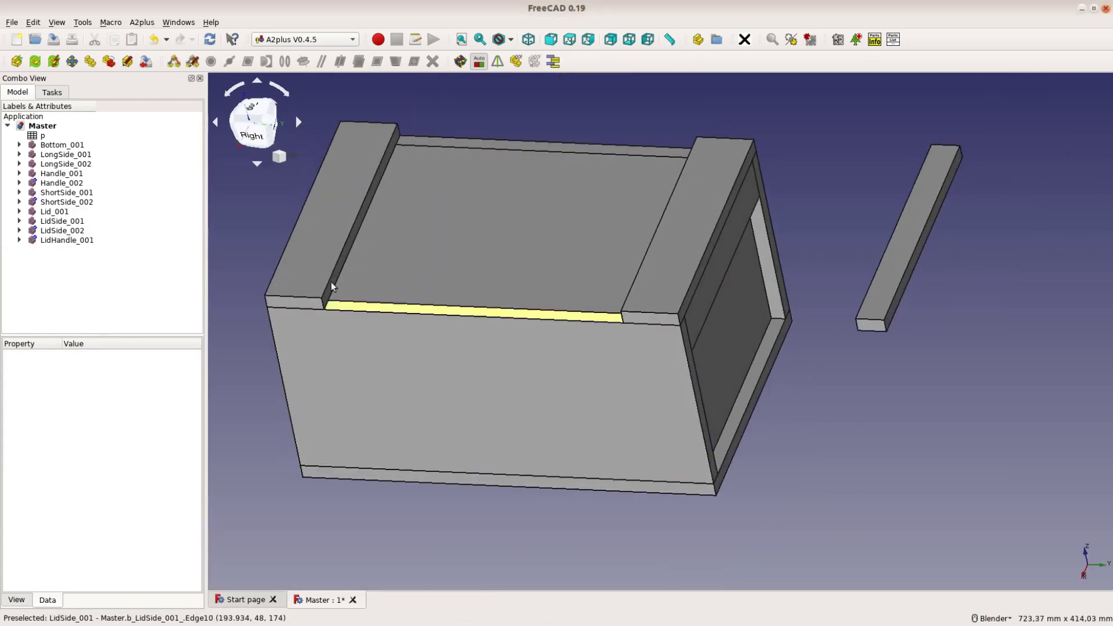
{"action": "left_click", "coordinate": [348, 243]}
{"action": "middle_click_drag", "start_coordinate": [348, 243], "coordinate": [862, 293]}
{"action": "left_click", "coordinate": [928, 292]}
{"action": "left_click", "coordinate": [377, 61]}
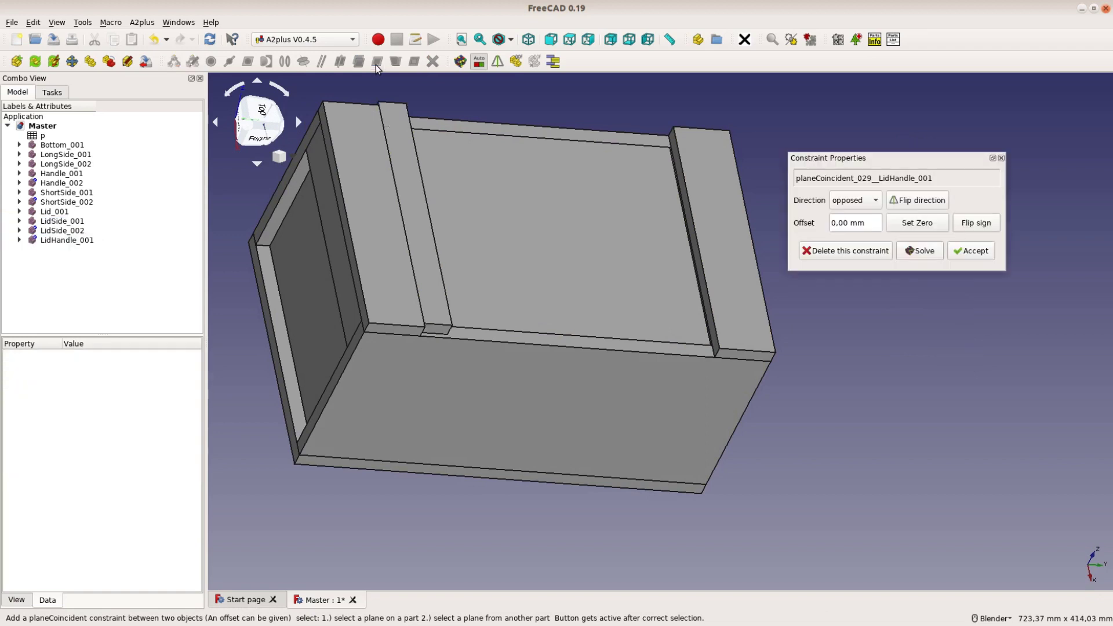
{"action": "left_click", "coordinate": [973, 249]}
- Constrain the first lid handle's end face plane-coincident so it sits flush with the box's long side
{"action": "left_click", "coordinate": [566, 415]}
{"action": "left_click", "coordinate": [405, 195]}
{"action": "left_click", "coordinate": [377, 61]}
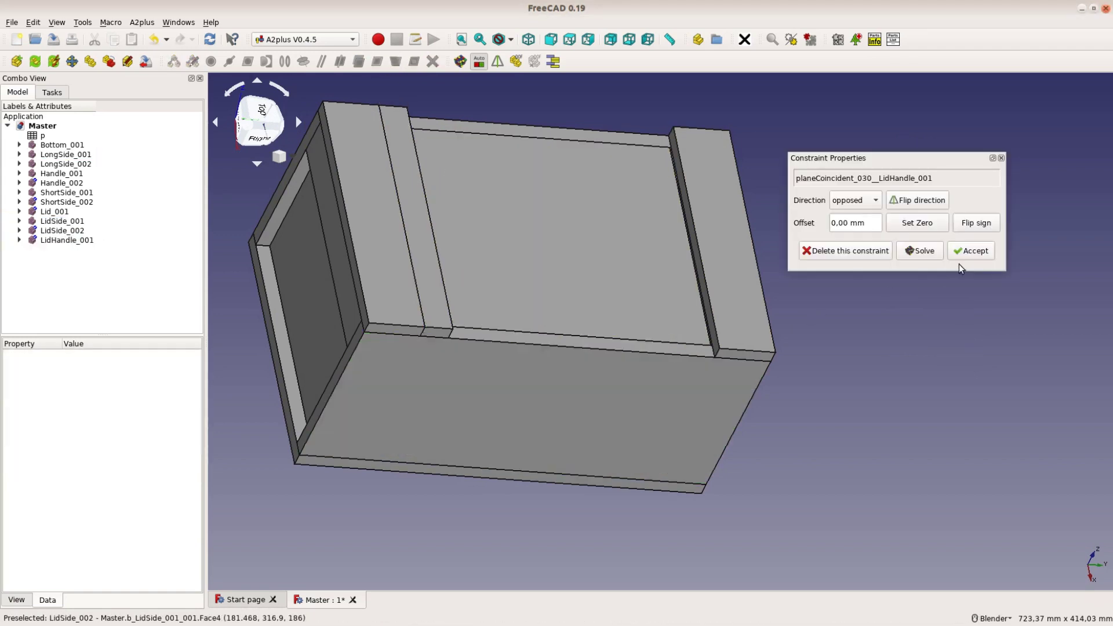
{"action": "left_click", "coordinate": [971, 250]}
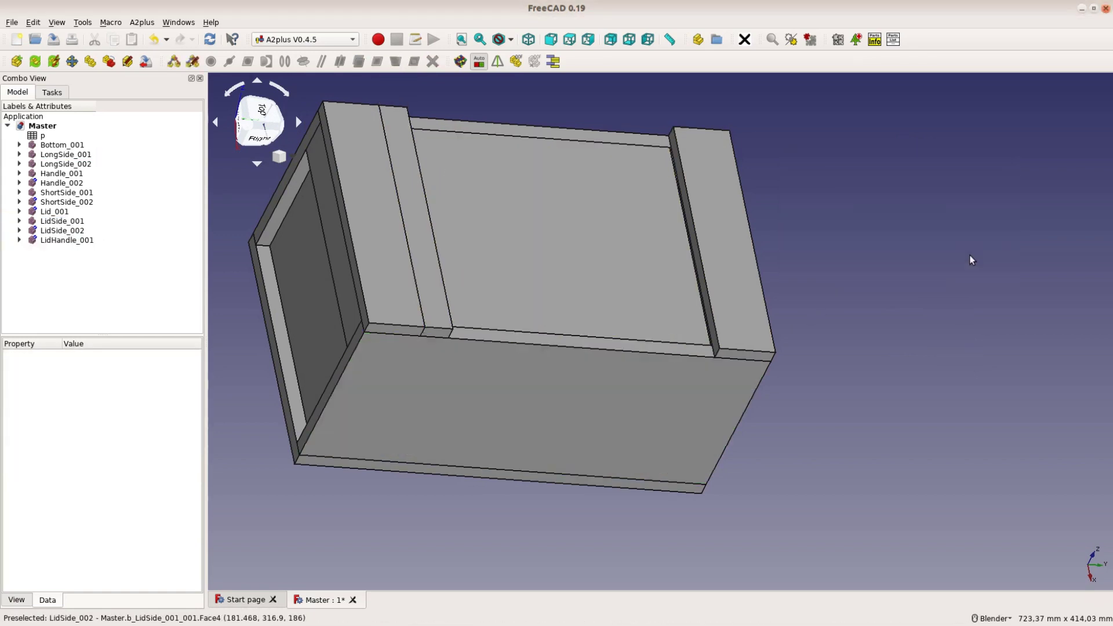
- Duplicate the front lid handle and place the copy beside the box near the rear lid side
{"action": "left_click", "coordinate": [415, 214]}
{"action": "left_click", "coordinate": [109, 60]}
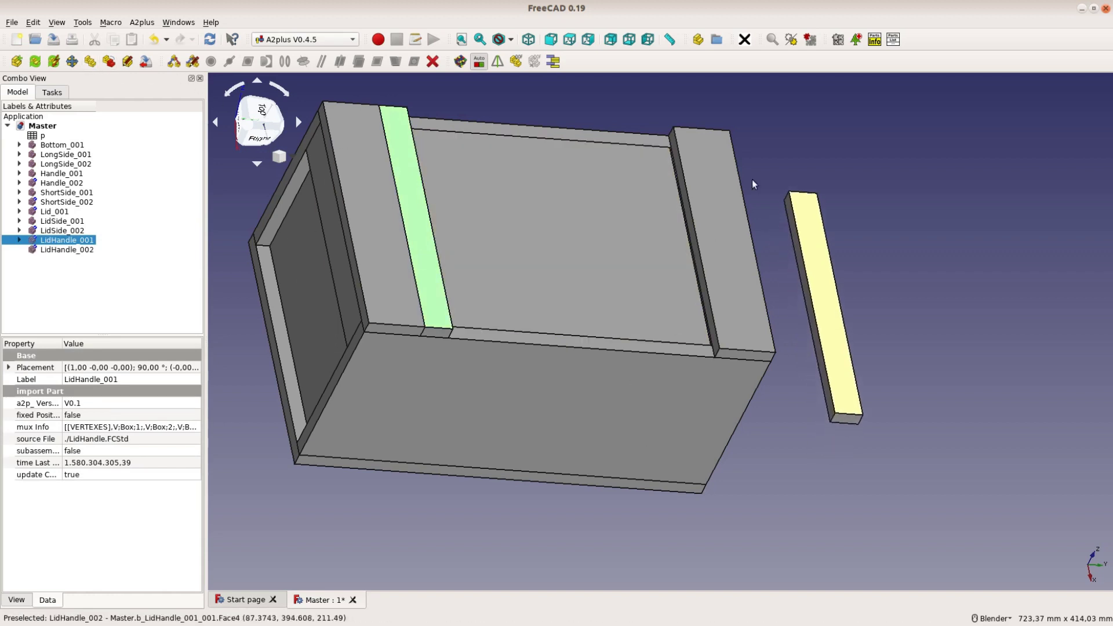
{"action": "left_click", "coordinate": [906, 375]}
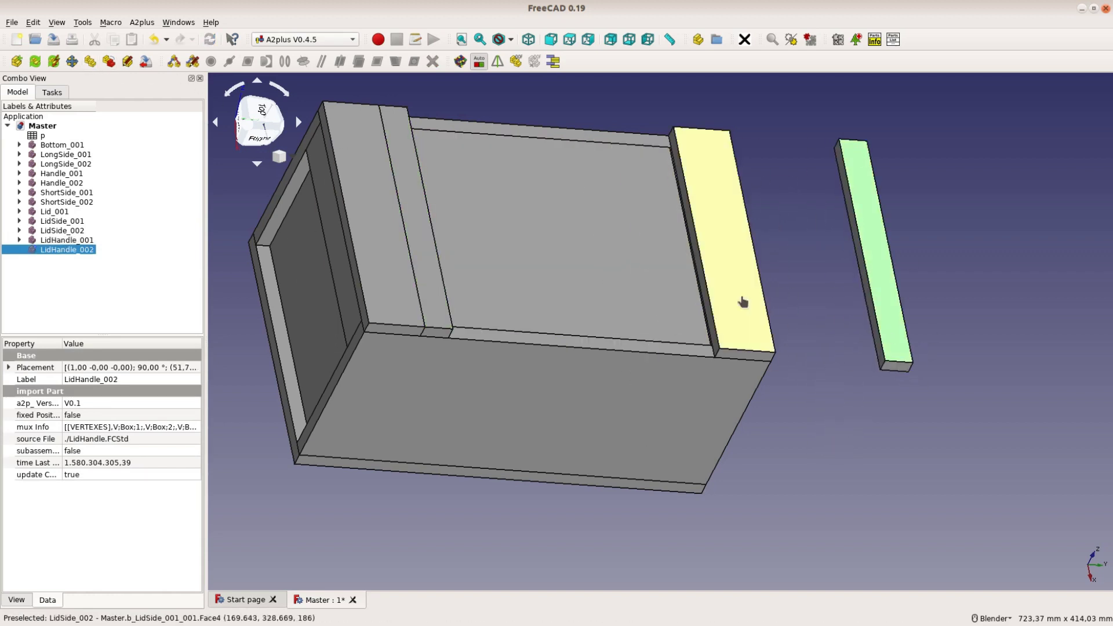
{"action": "left_click", "coordinate": [811, 273]}
{"action": "left_click", "coordinate": [872, 256]}
{"action": "left_click", "coordinate": [730, 243], "text": "ctrl"}
{"action": "left_click", "coordinate": [376, 61]}
{"action": "left_click", "coordinate": [846, 251]}
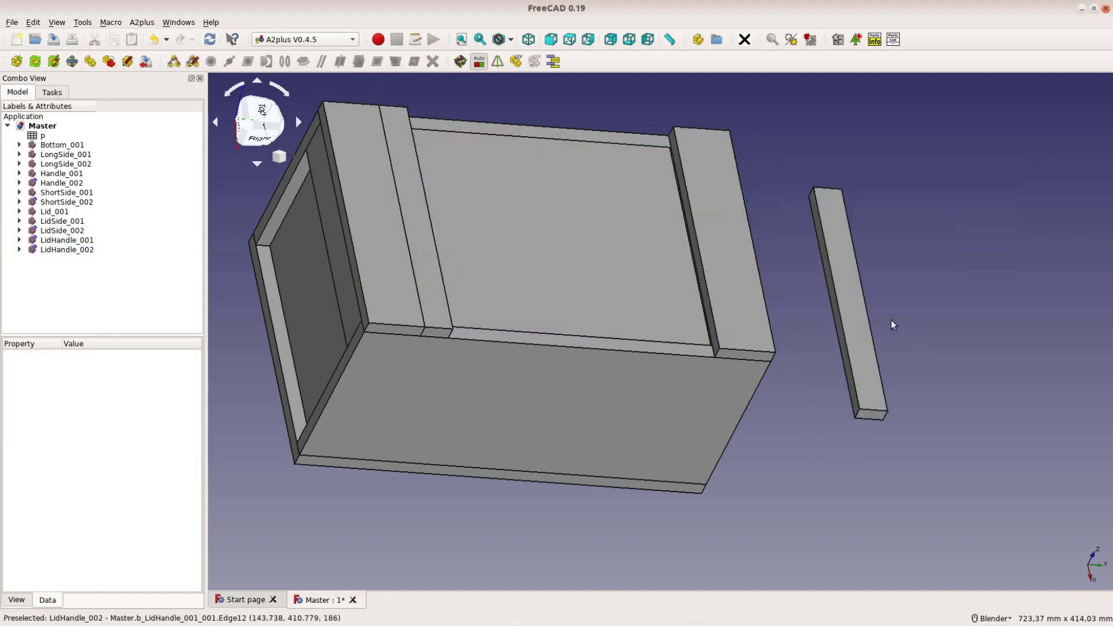
{"action": "left_click", "coordinate": [870, 410]}
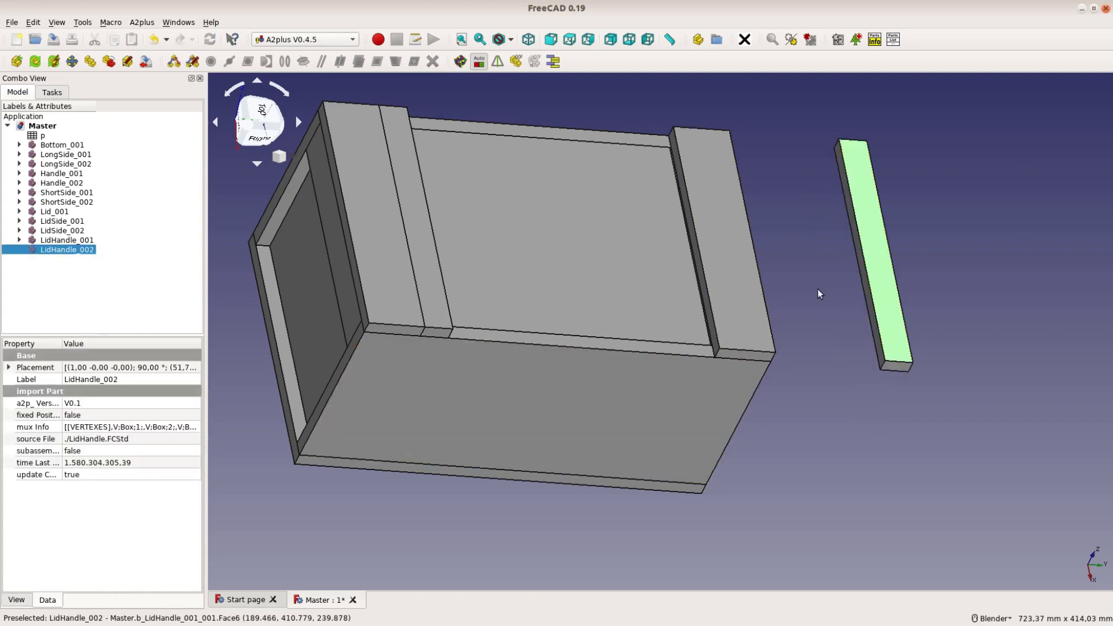
{"action": "left_click", "coordinate": [745, 295], "text": "ctrl"}
{"action": "left_click", "coordinate": [903, 253]}
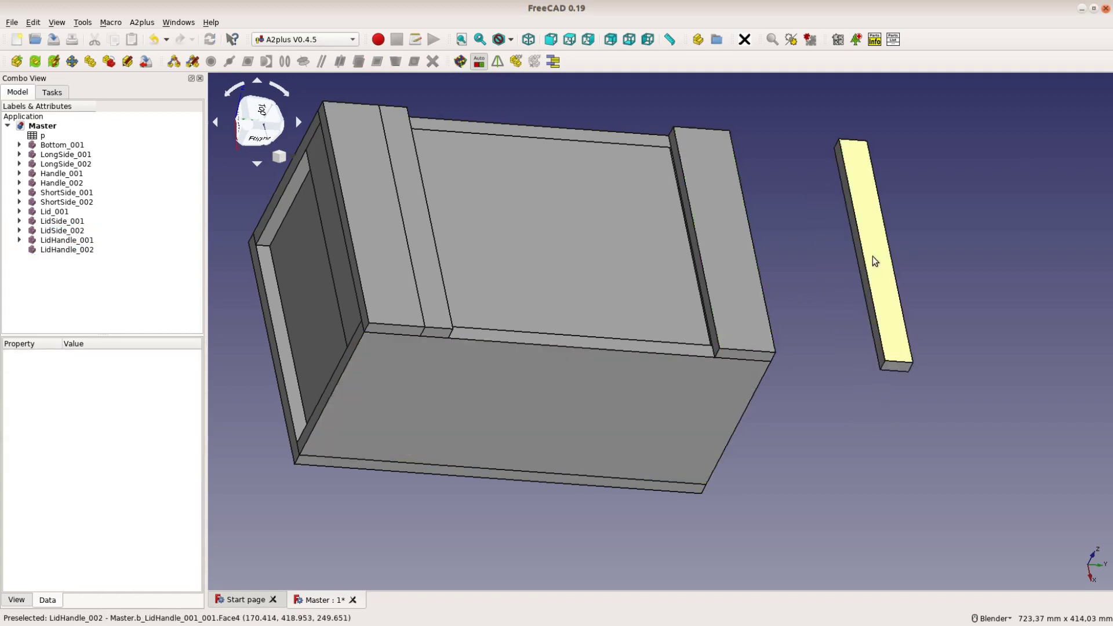
- Constrain the second lid handle's top face plane-coincident with the rear lid side's top face in aligned direction
{"action": "left_click", "coordinate": [872, 256]}
{"action": "left_click", "coordinate": [730, 259], "text": "ctrl"}
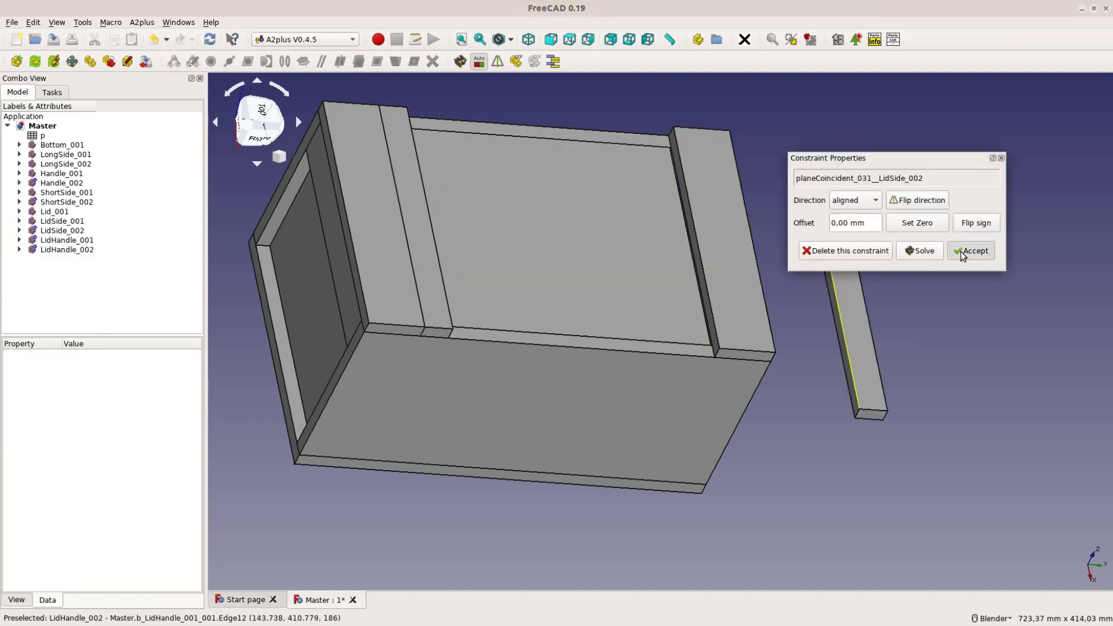
{"action": "left_click", "coordinate": [961, 252]}
- Constrain the second lid handle's end face plane-coincident with the rear lid side's end face
{"action": "left_click", "coordinate": [873, 414]}
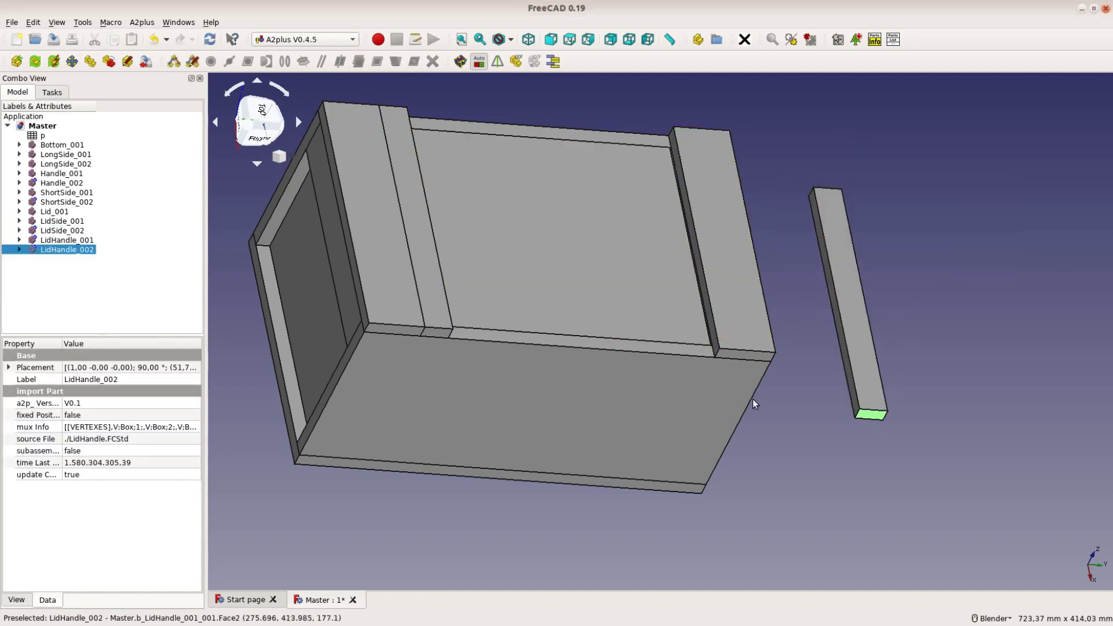
{"action": "left_click", "coordinate": [749, 356]}
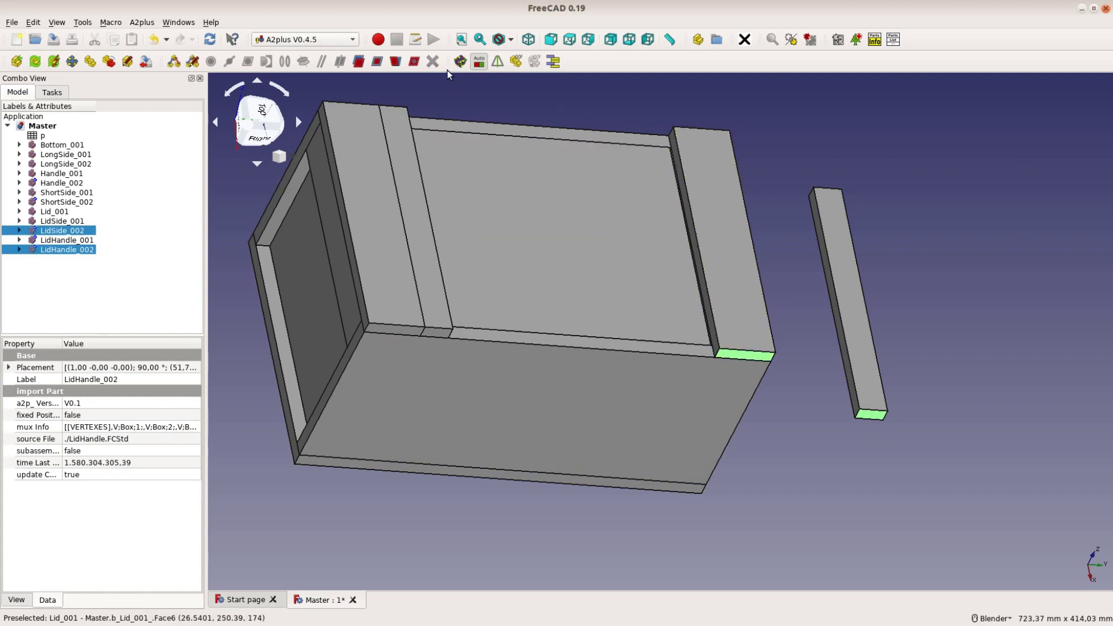
{"action": "left_click", "coordinate": [377, 62]}
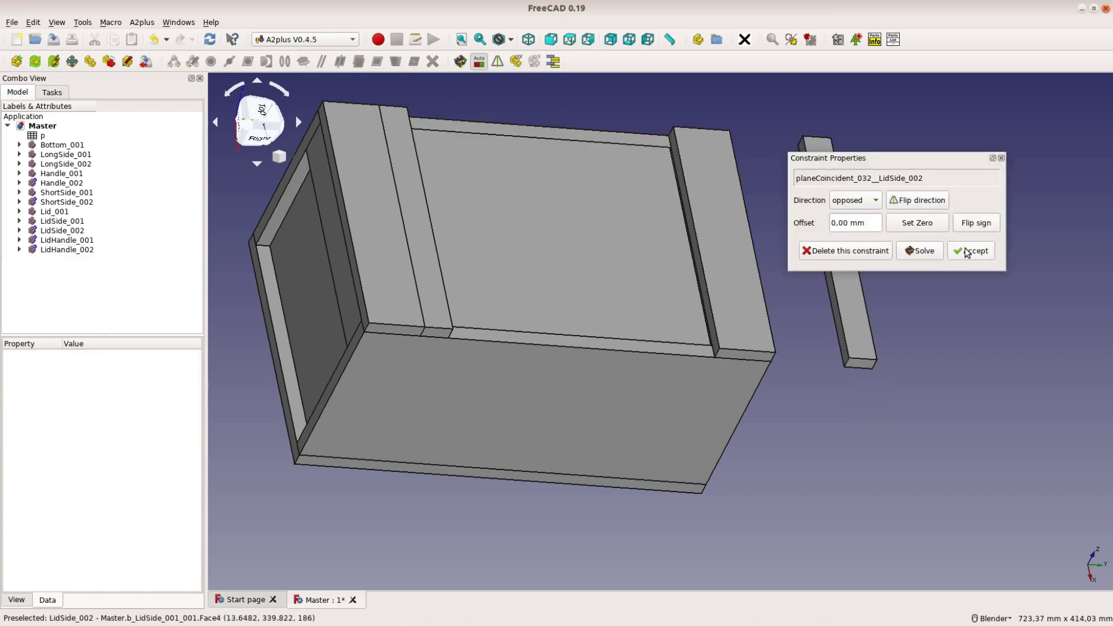
{"action": "left_click", "coordinate": [967, 251]}
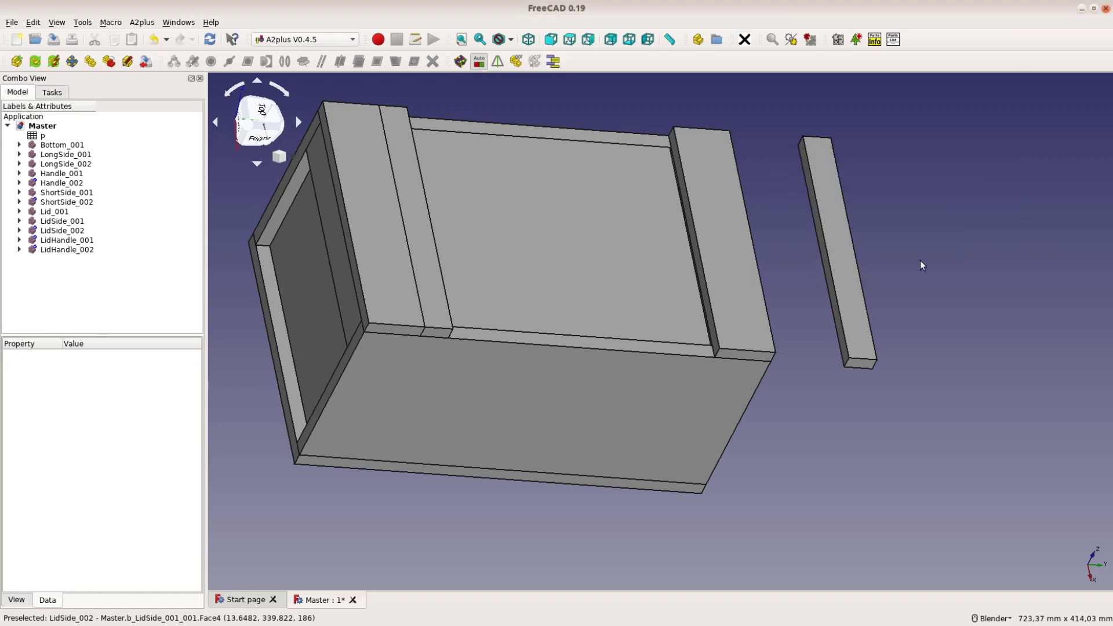
- Constrain the second lid handle's long side face plane-coincident with the rear lid side's inner edge face, opposed, with a 4 mm offset
{"action": "left_click", "coordinate": [702, 292]}
{"action": "middle_click_drag", "start_coordinate": [1022, 280], "coordinate": [829, 269]}
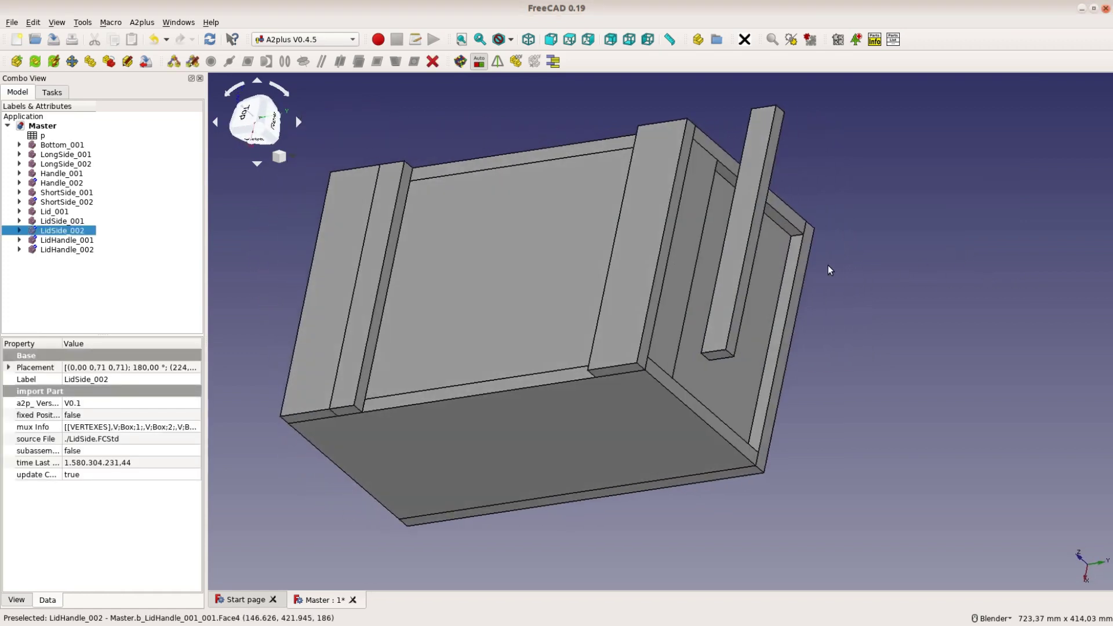
{"action": "left_click", "coordinate": [750, 262], "text": "ctrl"}
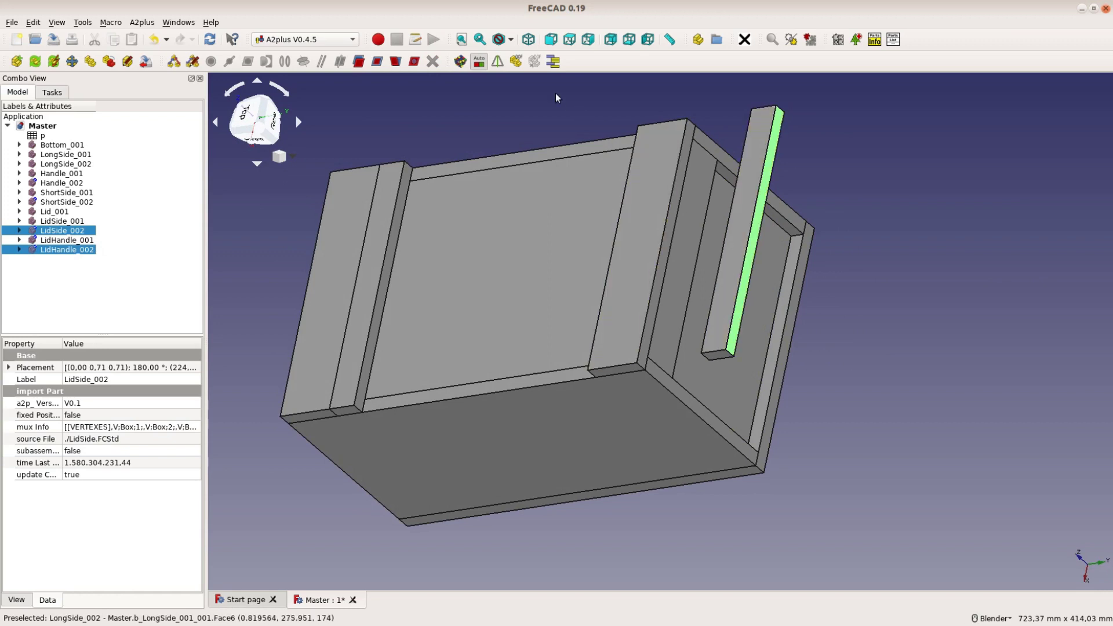
{"action": "left_click", "coordinate": [378, 61]}
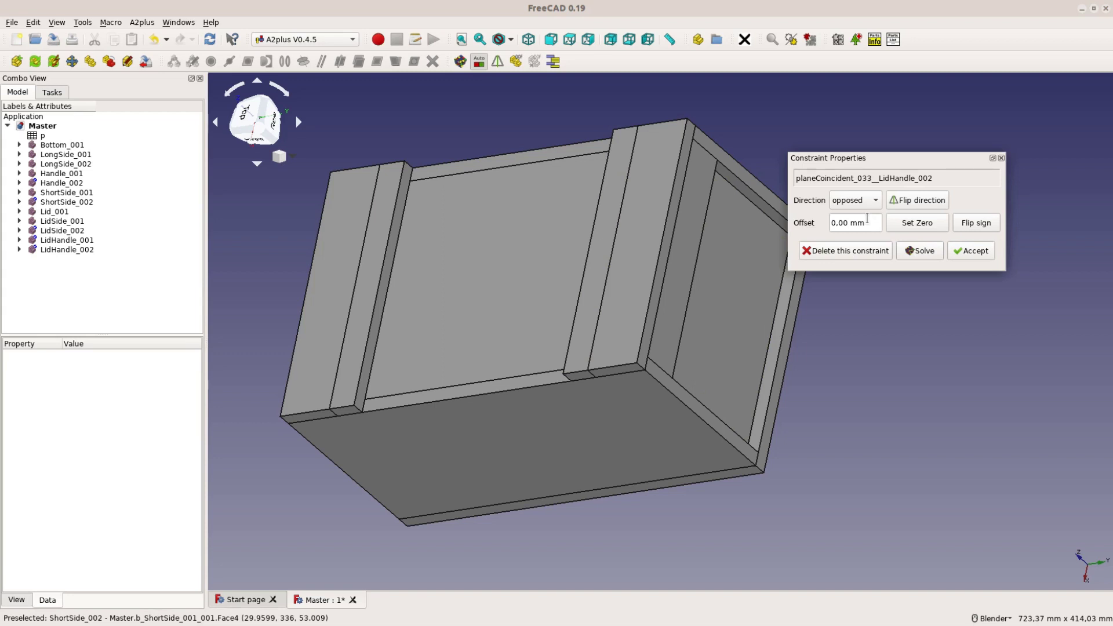
{"action": "left_click", "coordinate": [962, 248]}
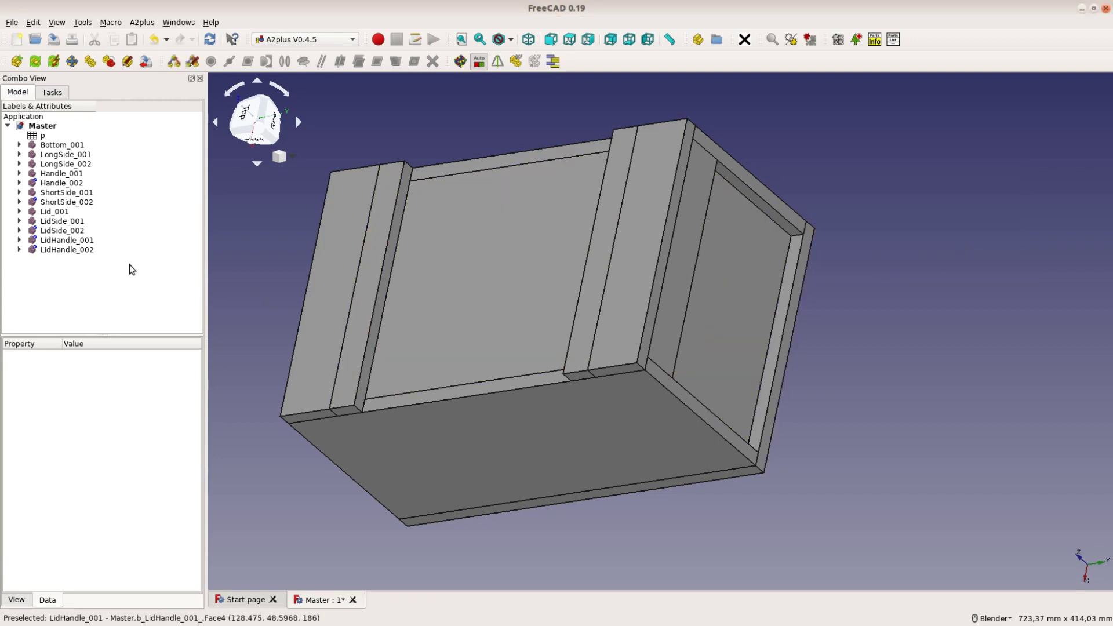
- Drive the offset of LidHandle_002's third plane-coincident constraint with the formula 2*Master#p.Material and update the imported parts
{"action": "left_click", "coordinate": [82, 250]}
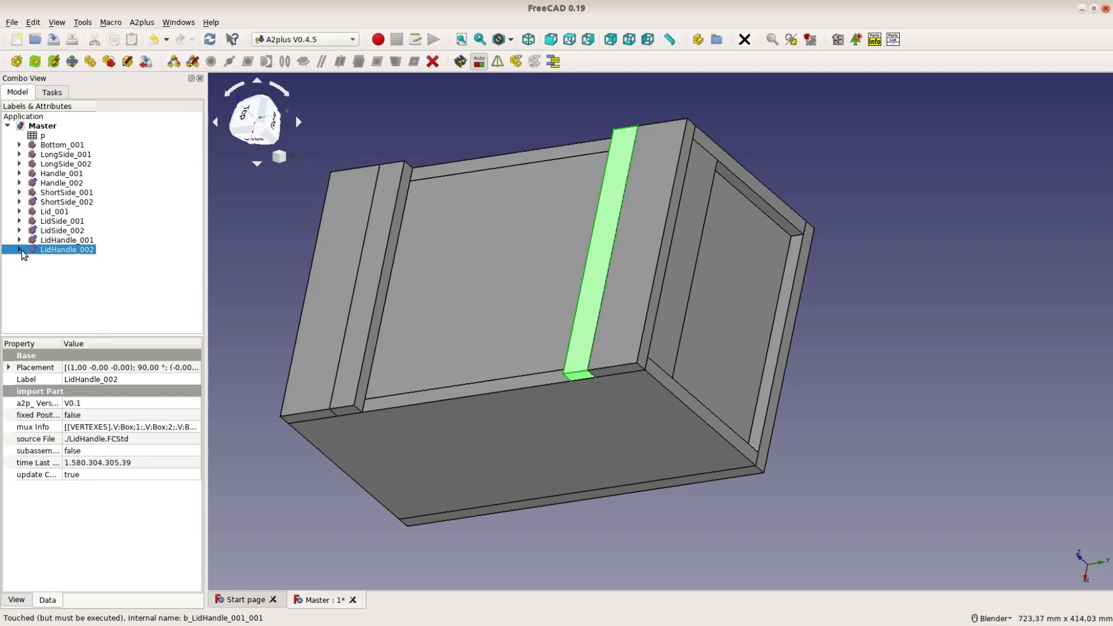
{"action": "left_click", "coordinate": [20, 250]}
{"action": "left_click", "coordinate": [60, 279]}
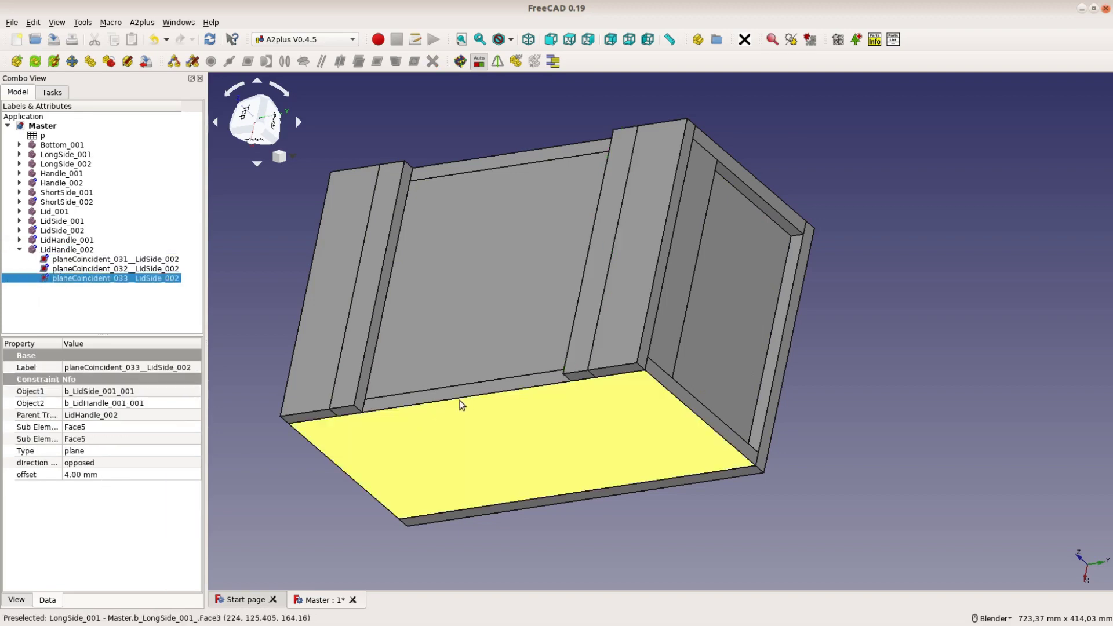
{"action": "middle_click_drag", "start_coordinate": [459, 399], "coordinate": [642, 369]}
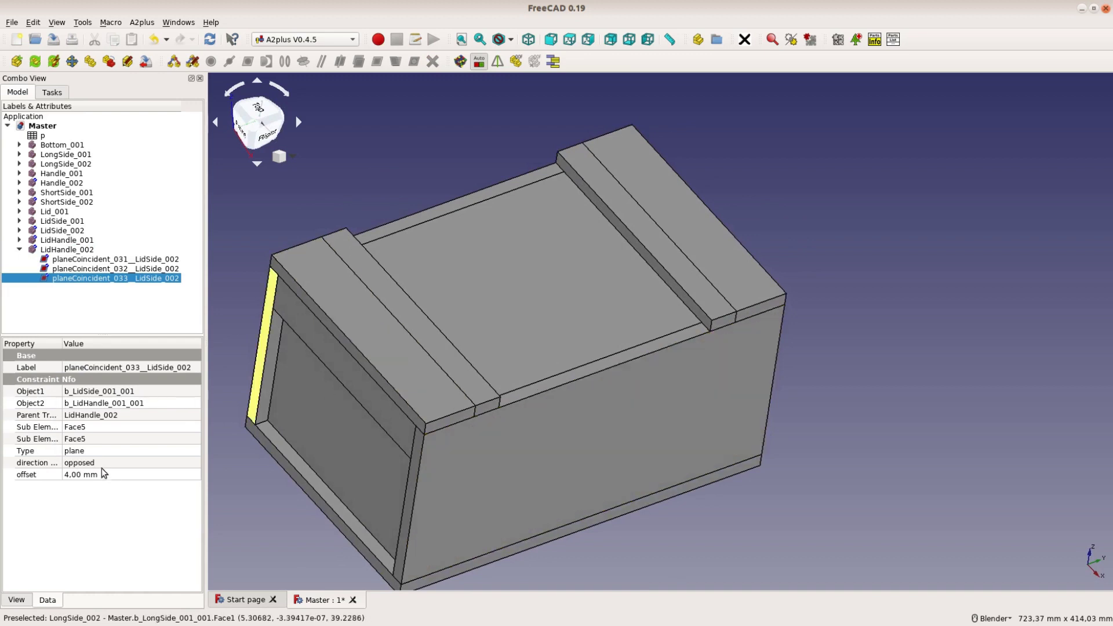
{"action": "left_click", "coordinate": [102, 474]}
{"action": "type", "text": "=2*"}
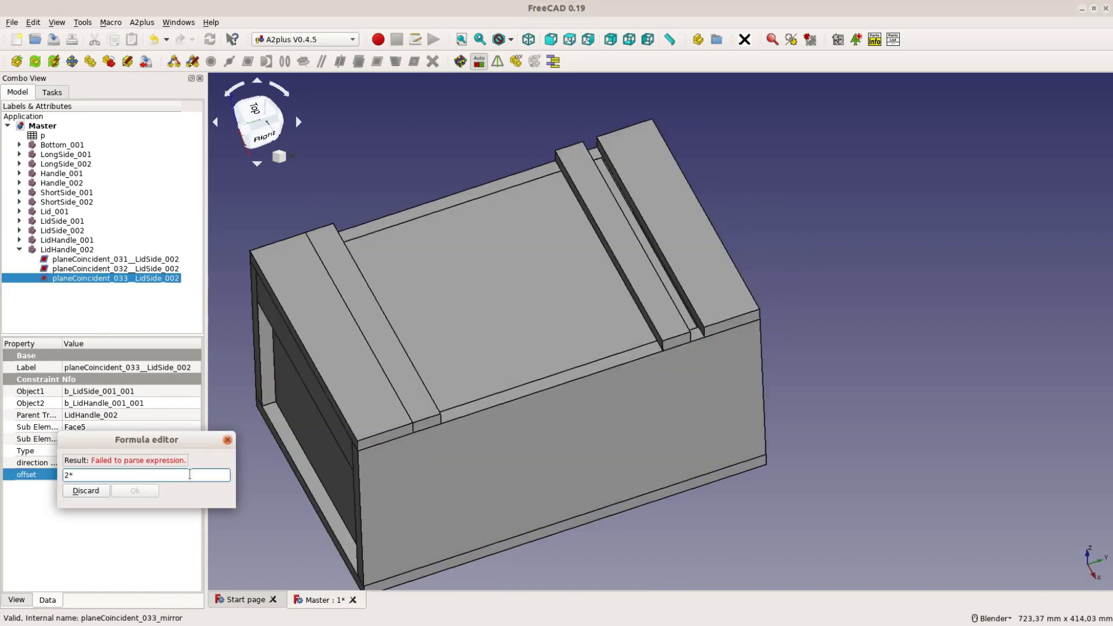
{"action": "type", "text": " Master"}
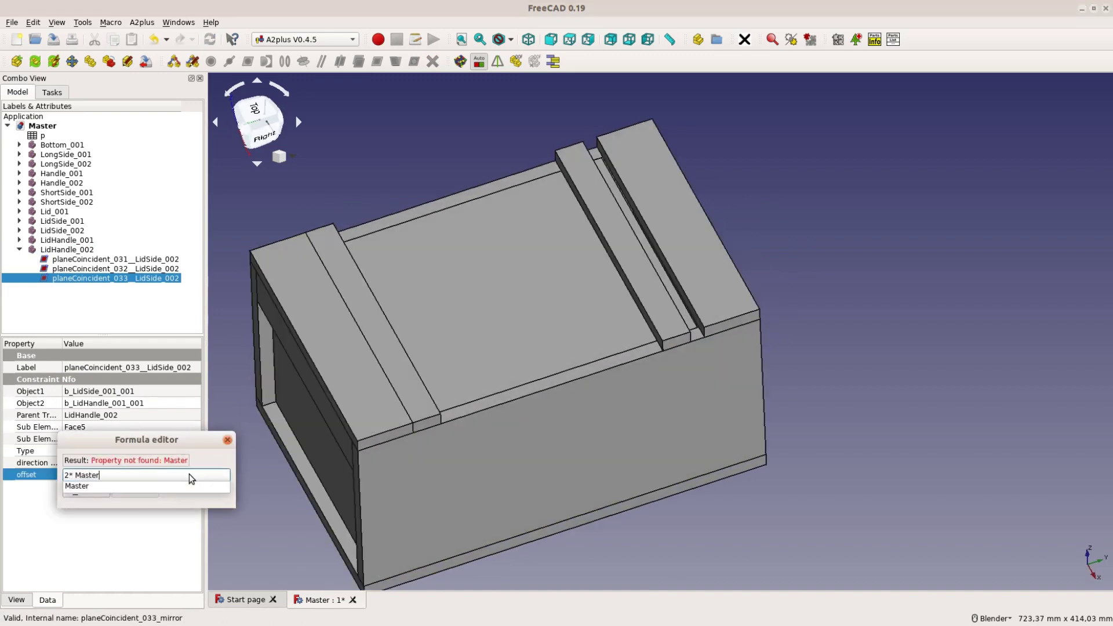
{"action": "type", "text": "#p"}
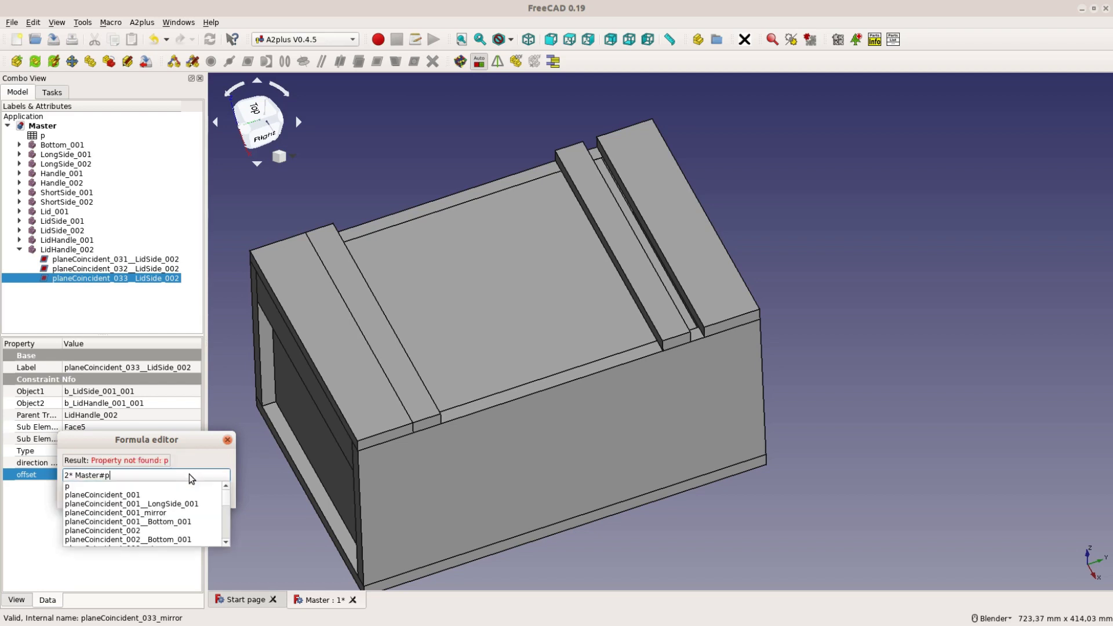
{"action": "type", "text": ".Material"}
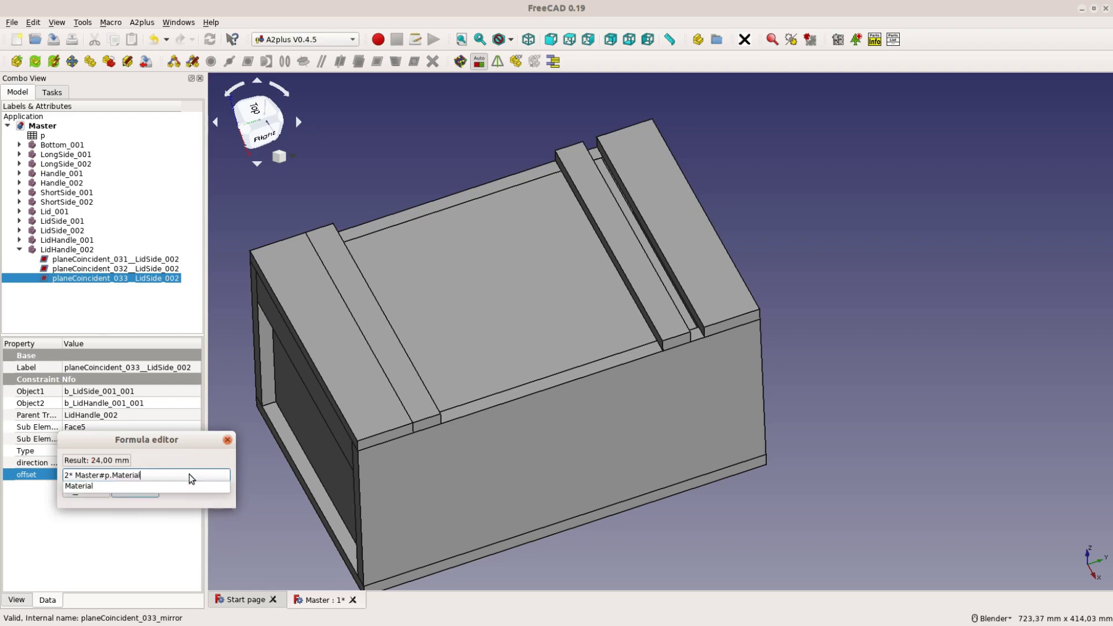
{"action": "left_click", "coordinate": [130, 485]}
{"action": "left_click", "coordinate": [139, 491]}
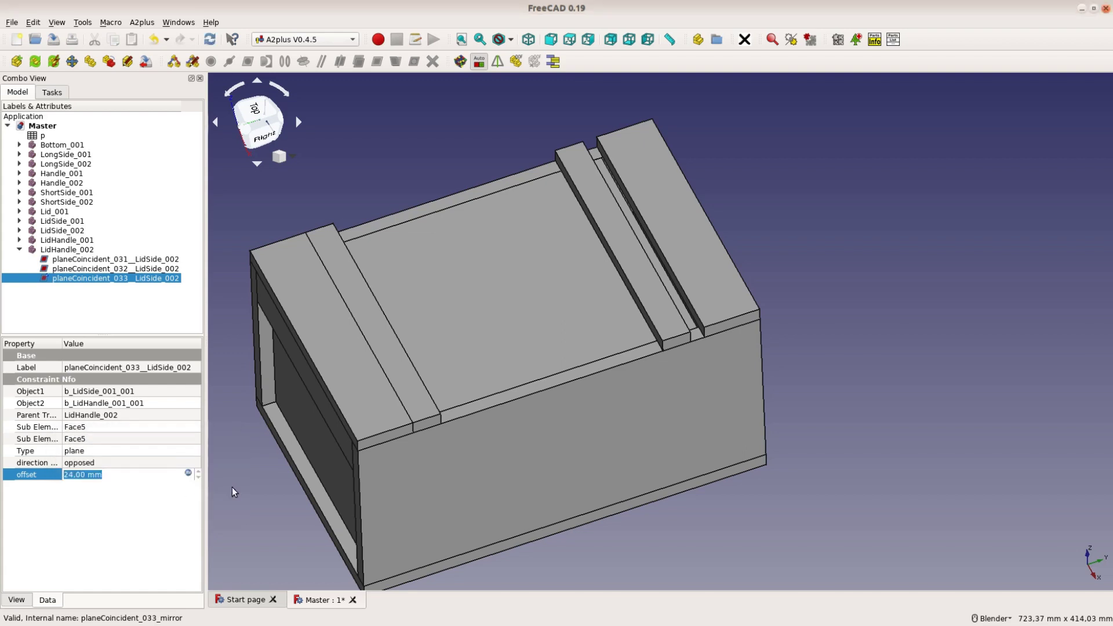
{"action": "left_click", "coordinate": [273, 484]}
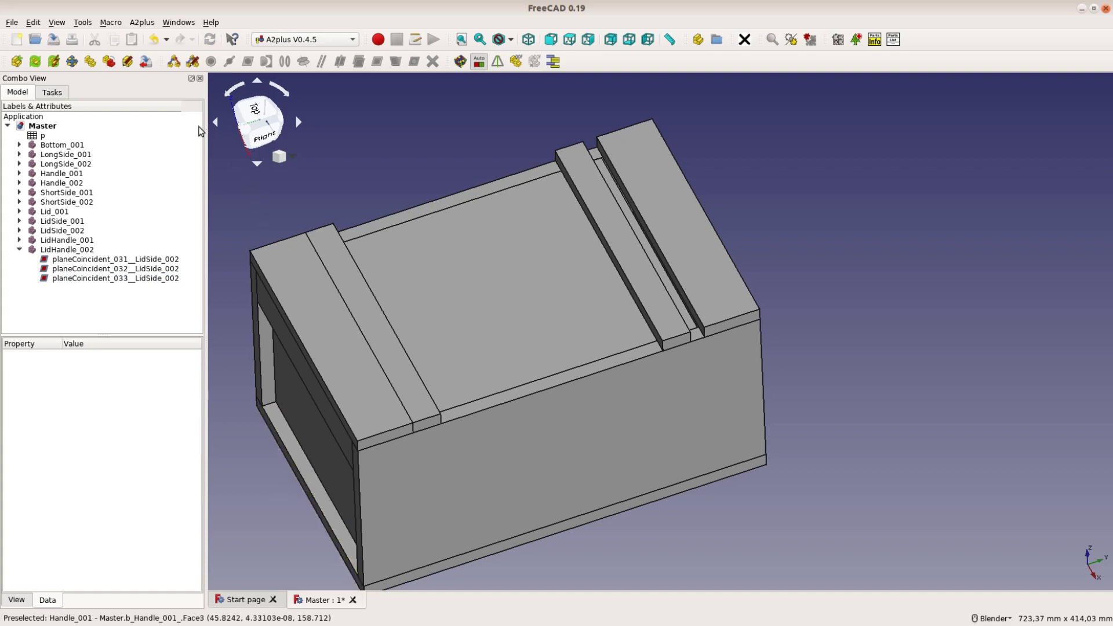
{"action": "left_click", "coordinate": [53, 60]}
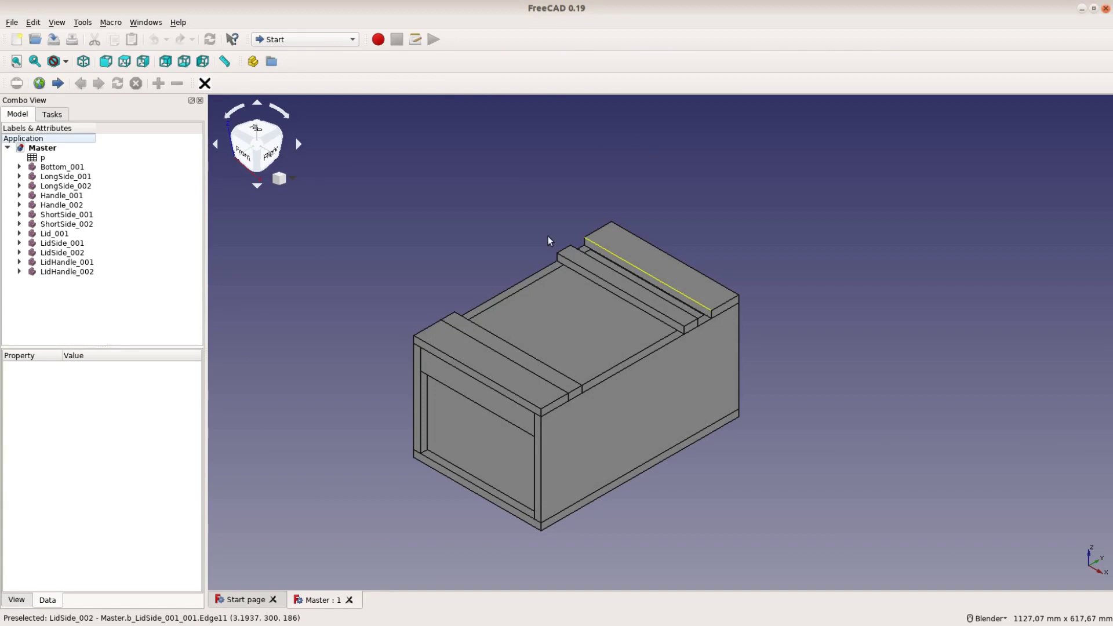
- Open the spreadsheet p in the Master document and set Material to 3
{"action": "left_click", "coordinate": [45, 159]}
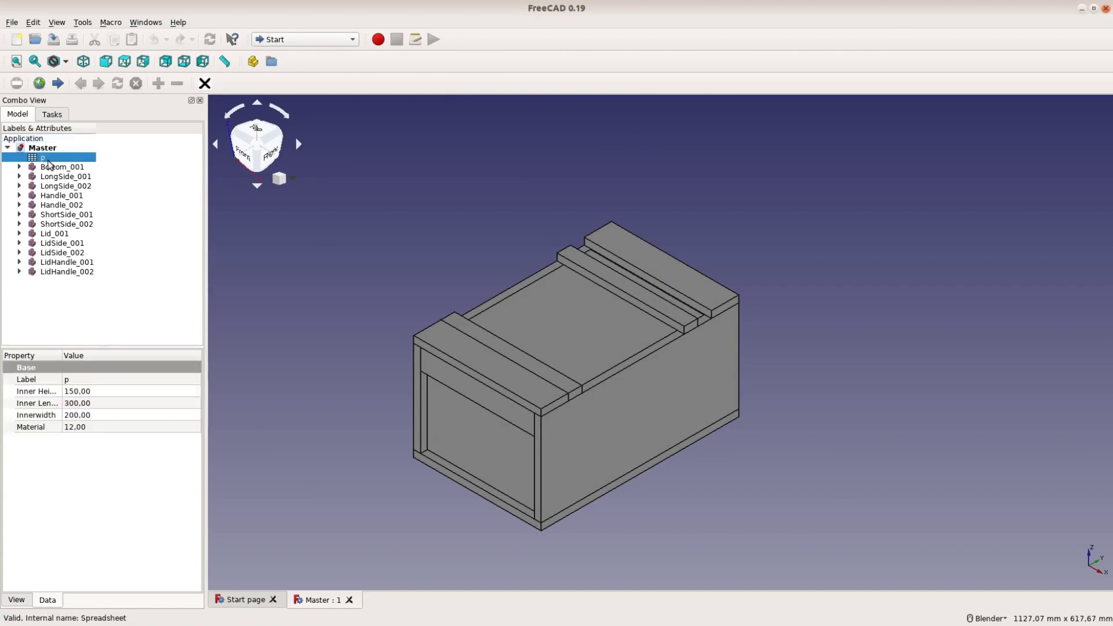
{"action": "double_click", "coordinate": [45, 158]}
{"action": "left_click", "coordinate": [355, 192]}
{"action": "type", "text": "3"}
{"action": "key", "text": "Return"}
- Set InnerHeight to 20, Innerwidth to 50 and InnerLength to 50 in the spreadsheet
{"action": "key", "text": "Up"}
{"action": "key", "text": "Up"}
{"action": "key", "text": "Up"}
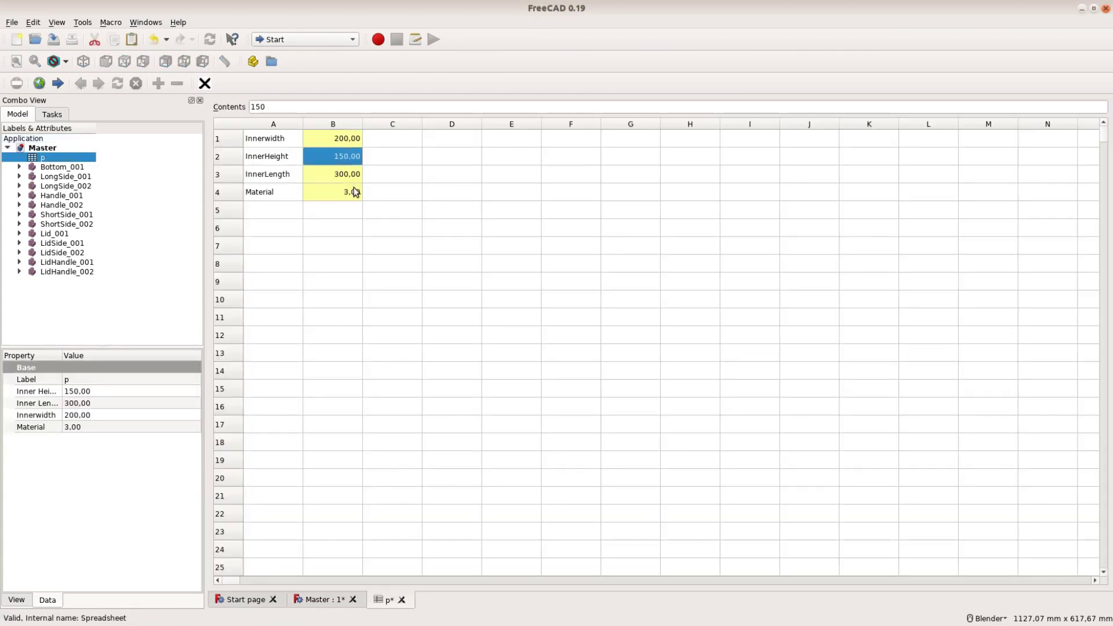
{"action": "type", "text": "20"}
{"action": "key", "text": "Return"}
{"action": "key", "text": "Up"}
{"action": "key", "text": "Up"}
{"action": "type", "text": "50"}
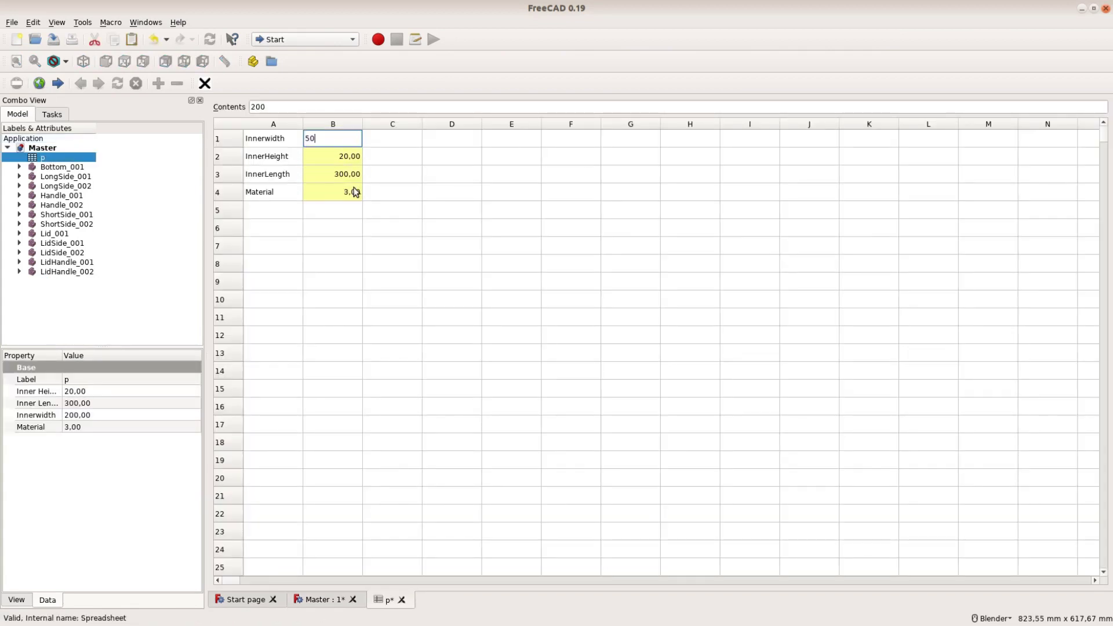
{"action": "key", "text": "Return"}
{"action": "key", "text": "Down"}
{"action": "type", "text": "50"}
{"action": "key", "text": "Return"}
- Return to the Master assembly, switch to the A2plus workbench and update the imported parts to the new spreadsheet dimensions
{"action": "left_click", "coordinate": [322, 600]}
{"action": "left_click", "coordinate": [306, 39]}
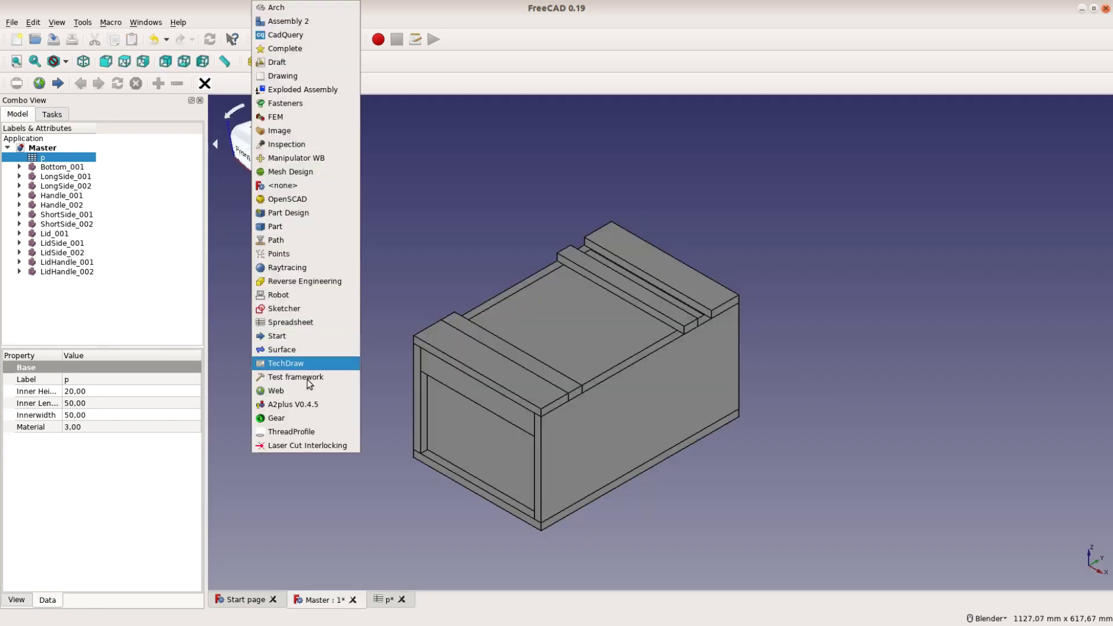
{"action": "left_click", "coordinate": [279, 7]}
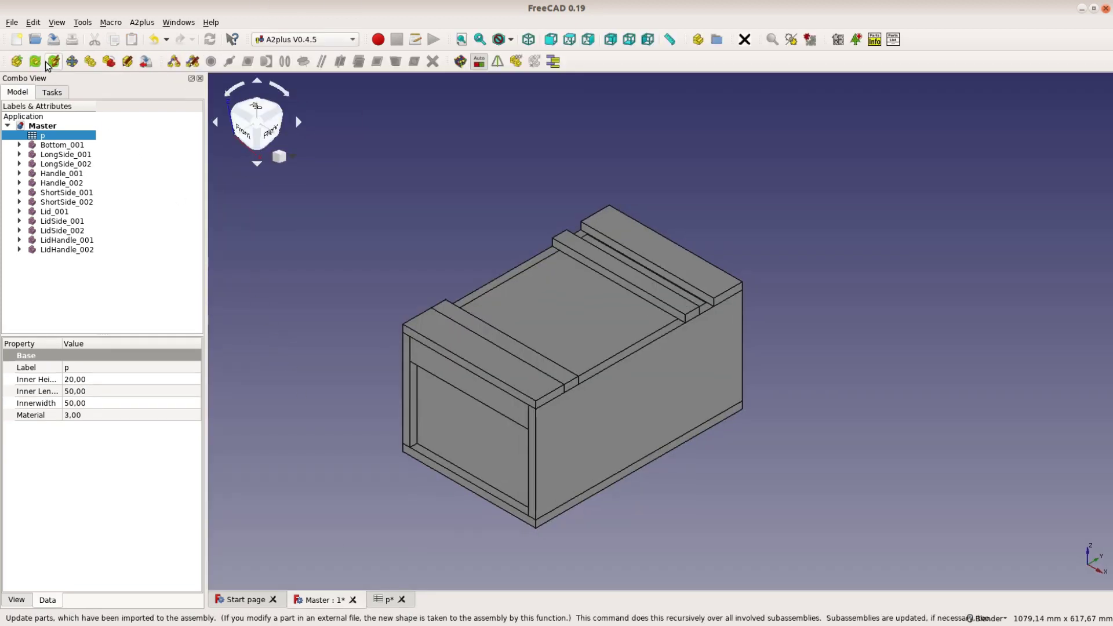
{"action": "left_click", "coordinate": [53, 62]}
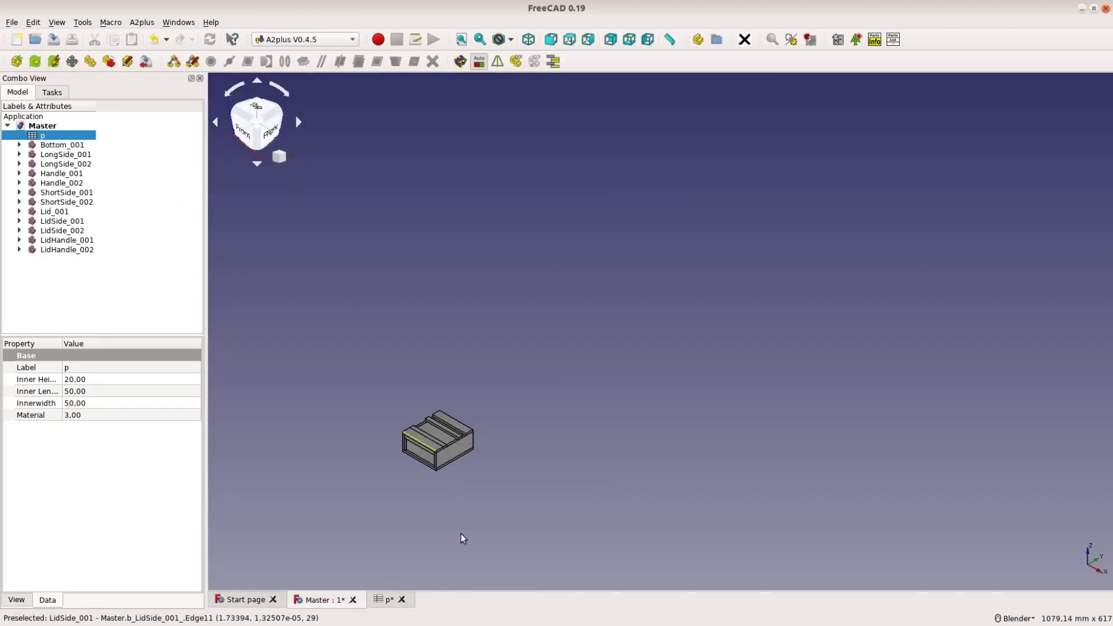
{"action": "key", "text": "v"}
{"action": "key", "text": "f"}
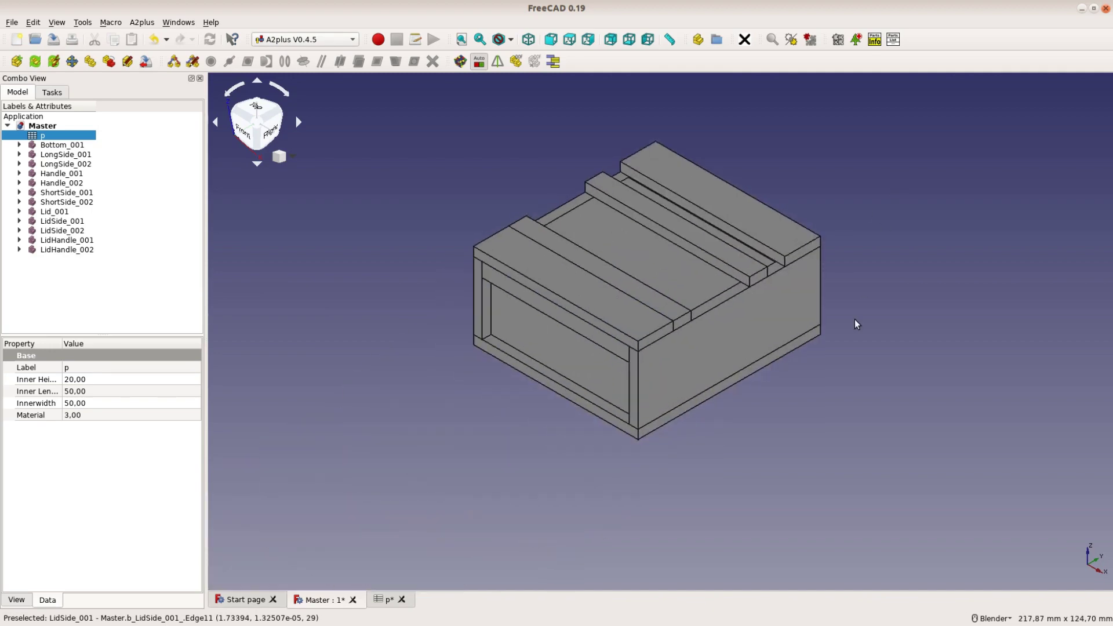